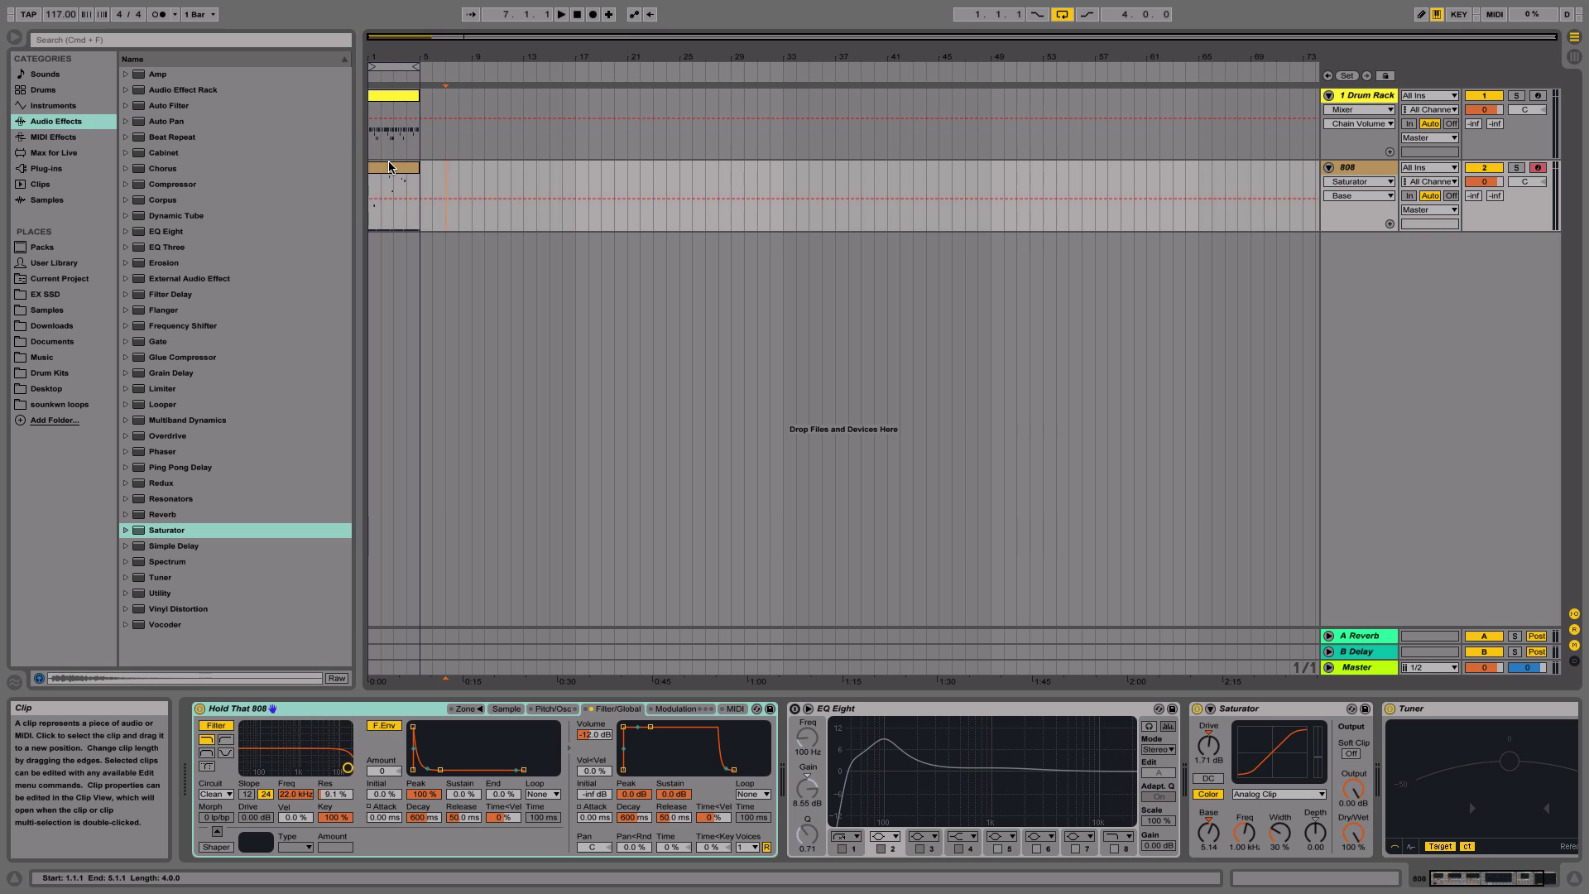
# - Select the 808 bass clip and play it briefly to hear it
pyautogui.click(384, 169)
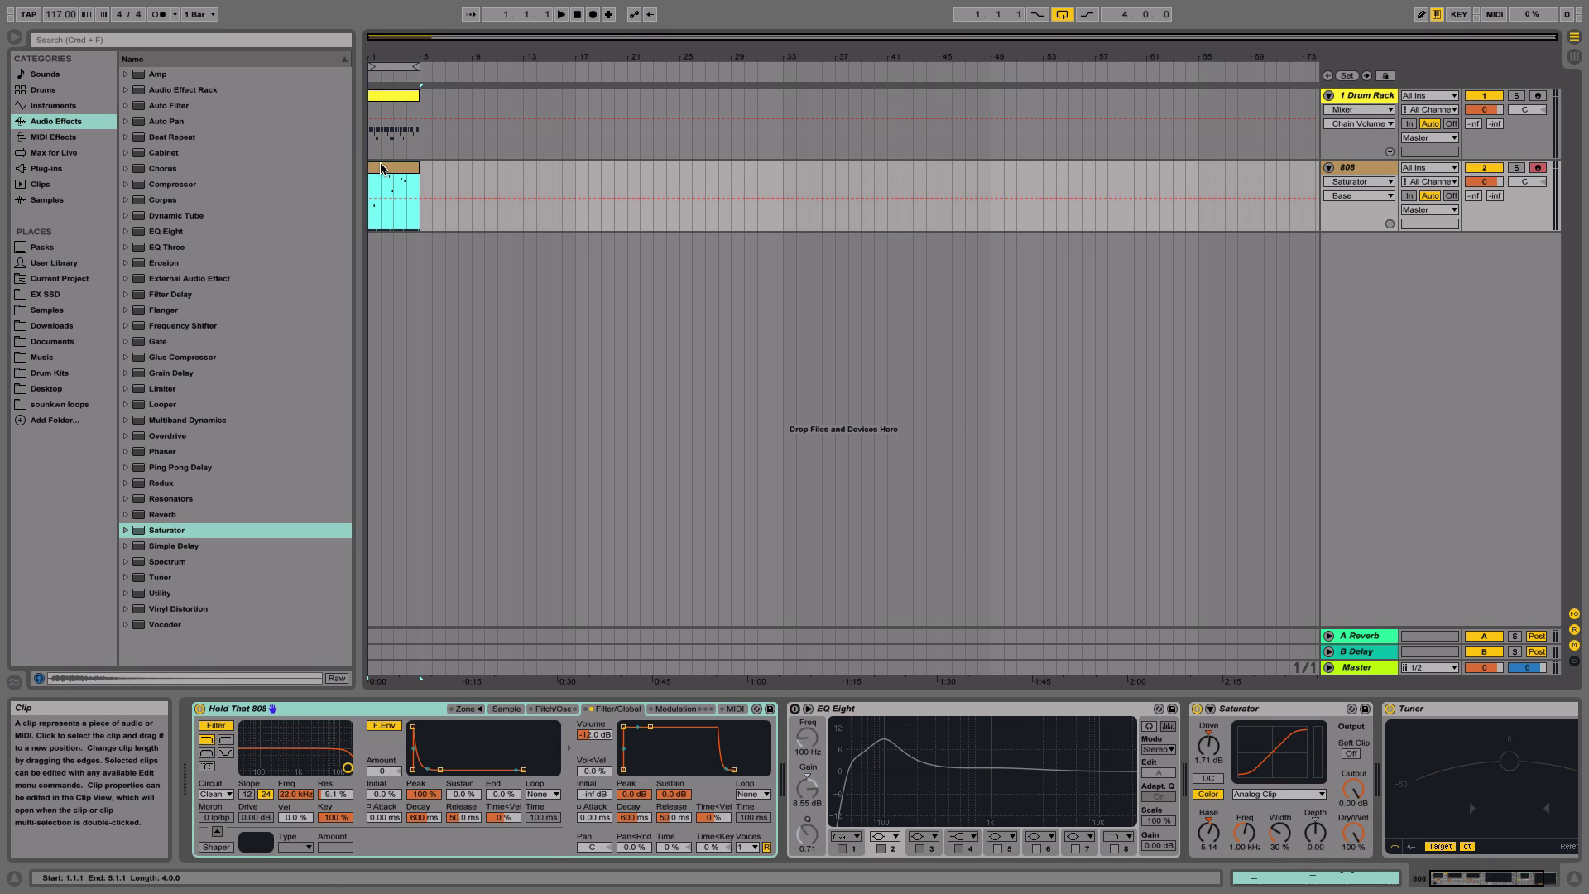
pyautogui.press('space')
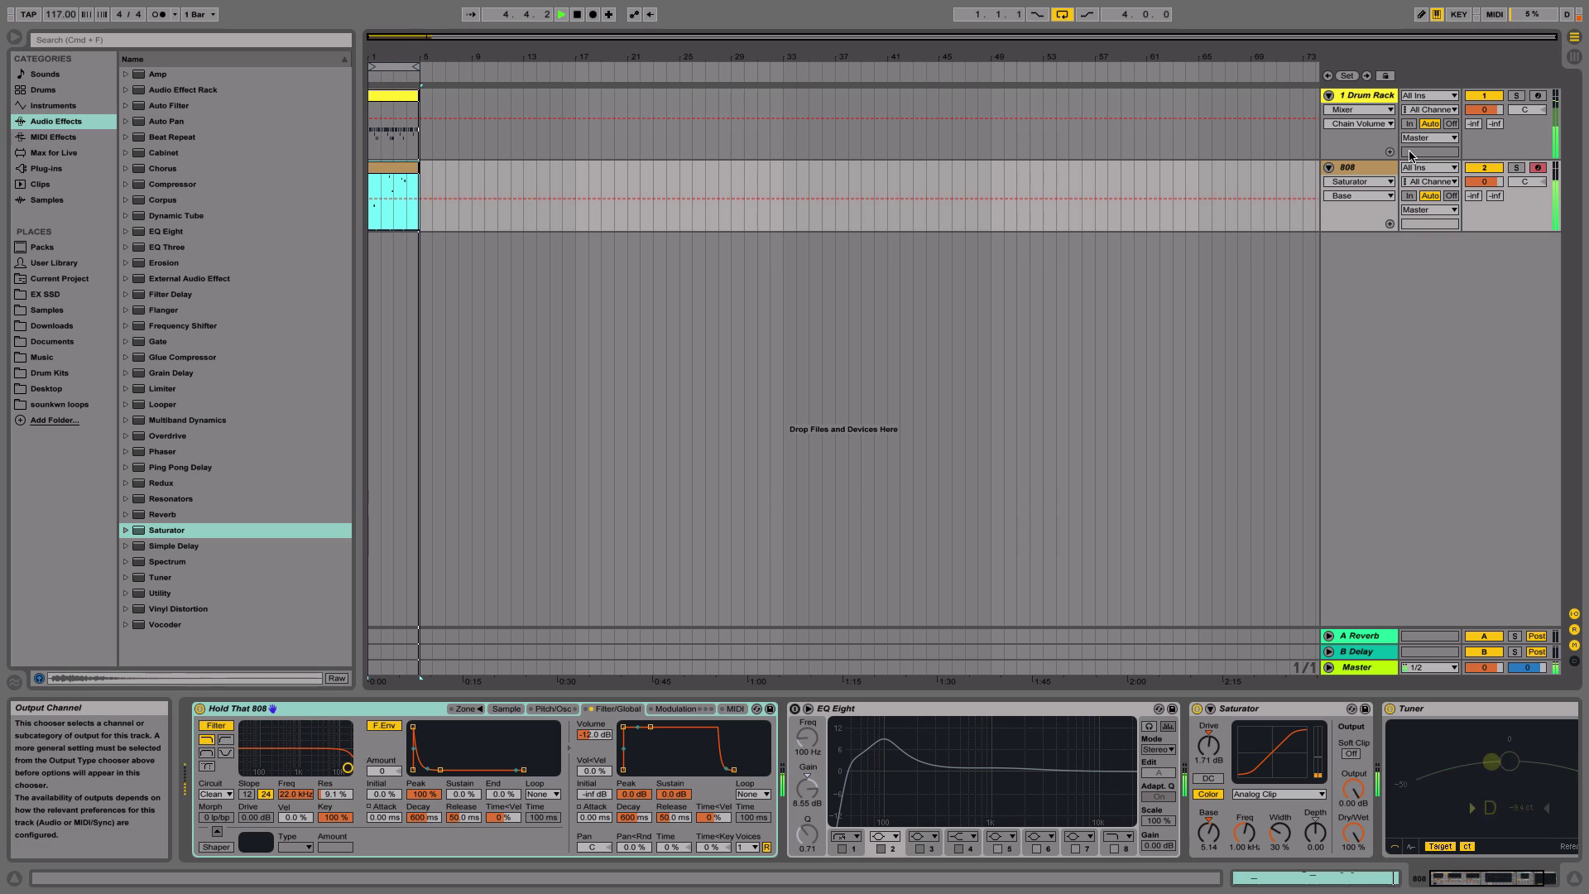
pyautogui.press('space')
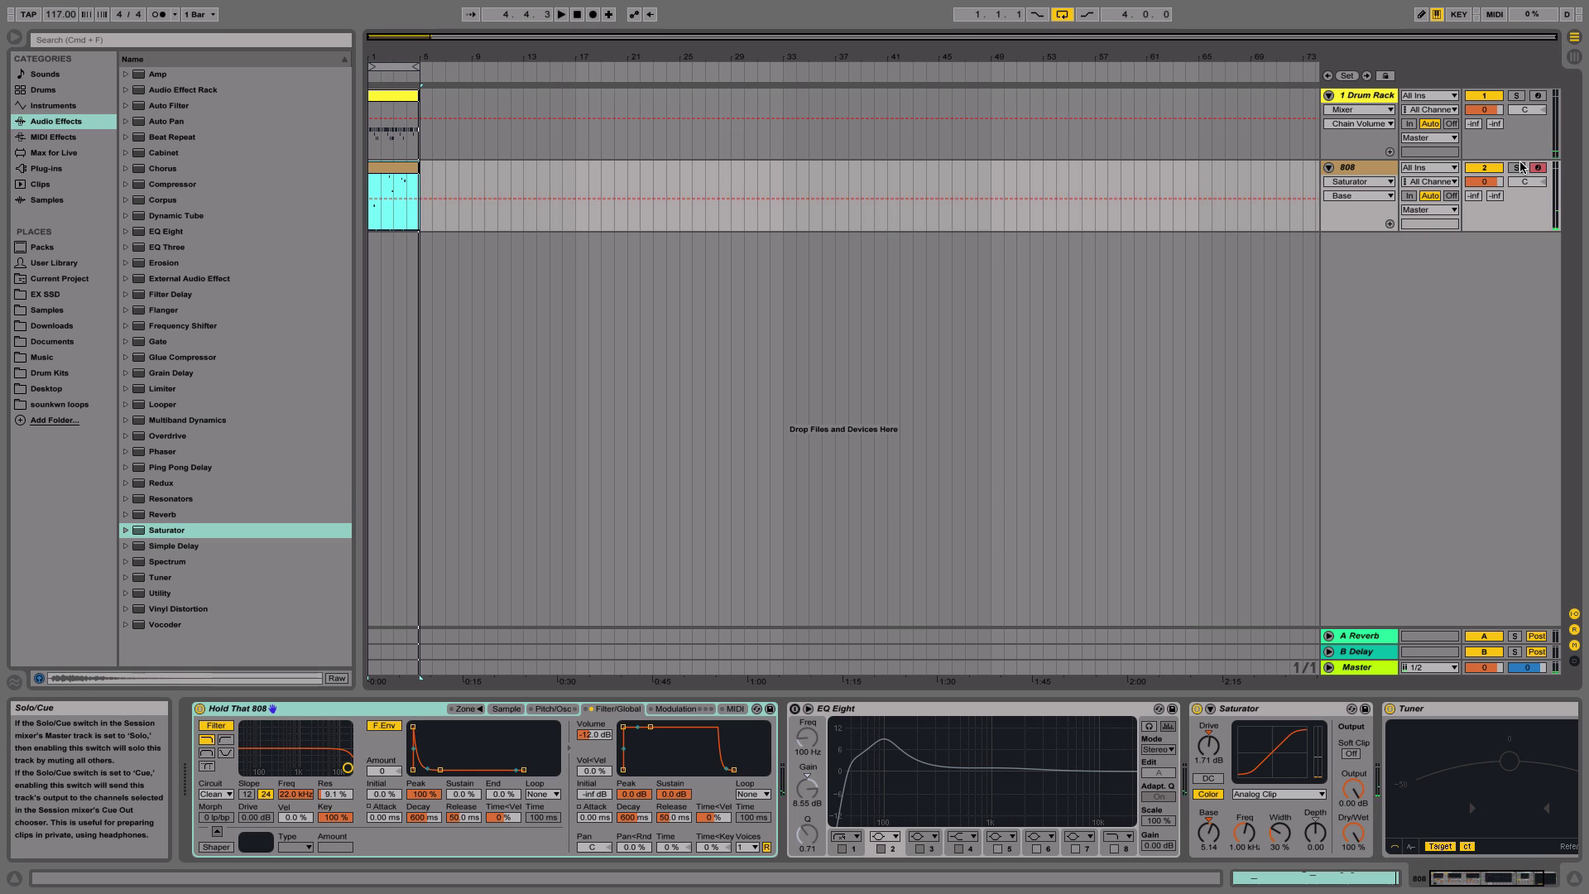
# - Solo the 808 track and play the song again to audition it alone
pyautogui.click(1517, 167)
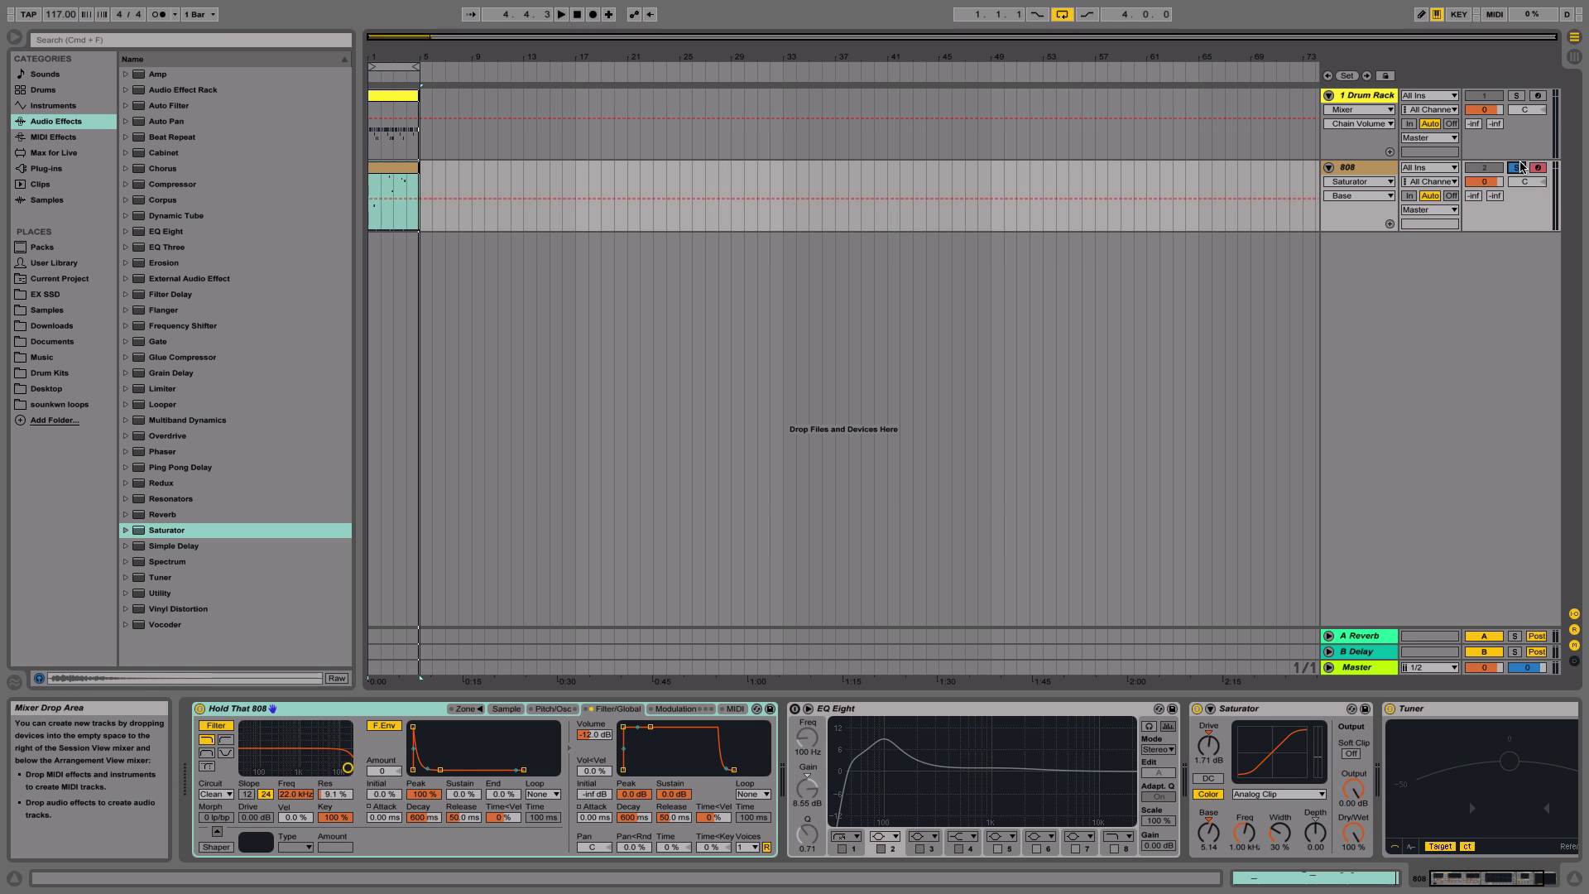
pyautogui.press('space')
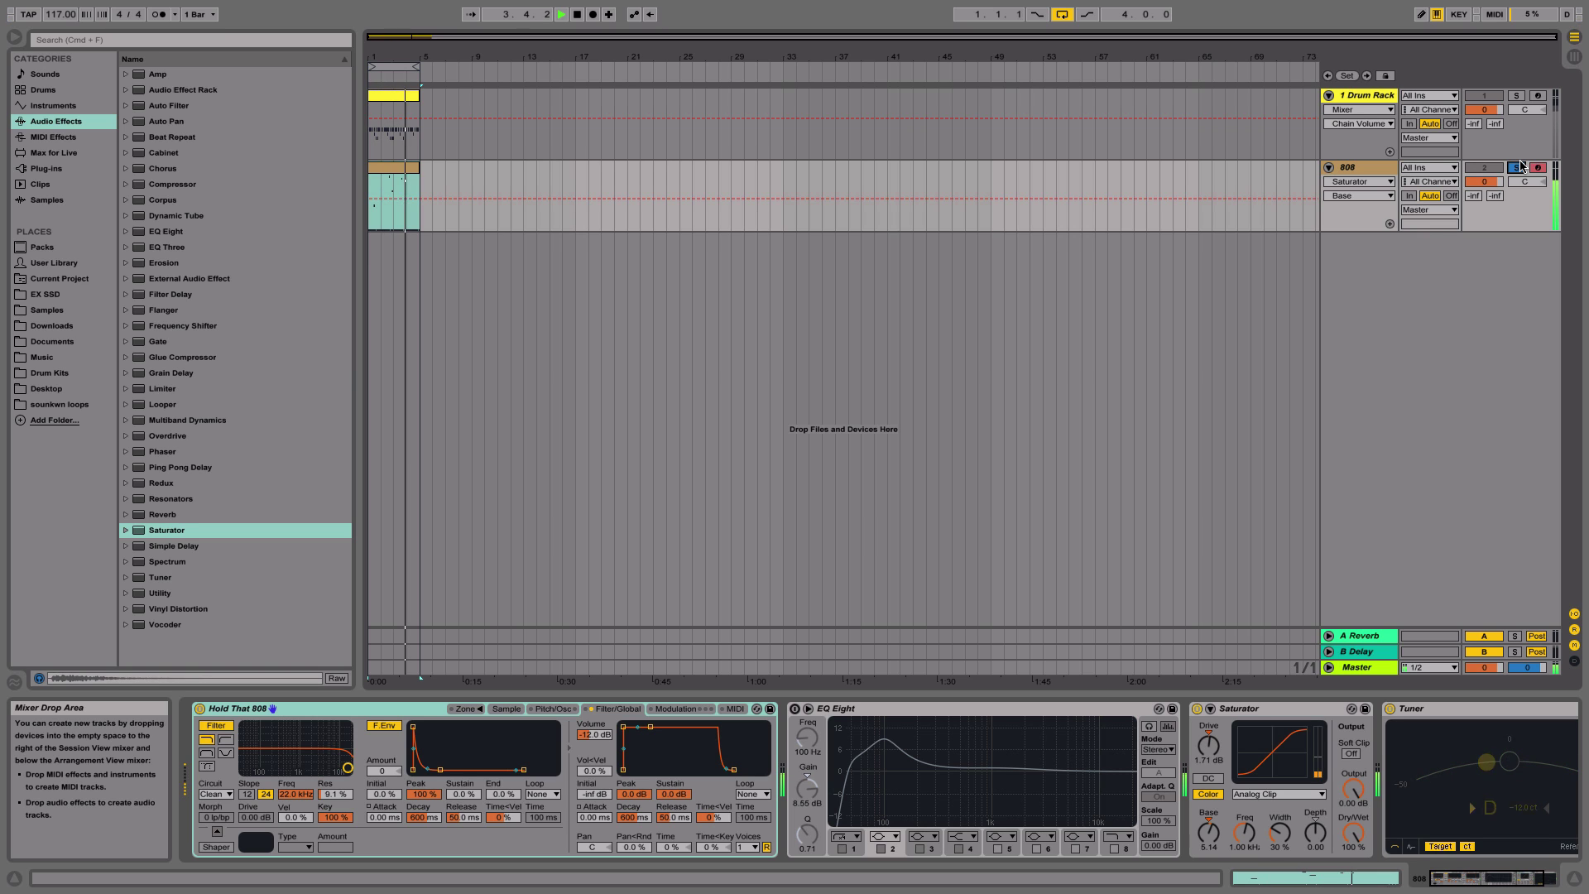
pyautogui.press('space')
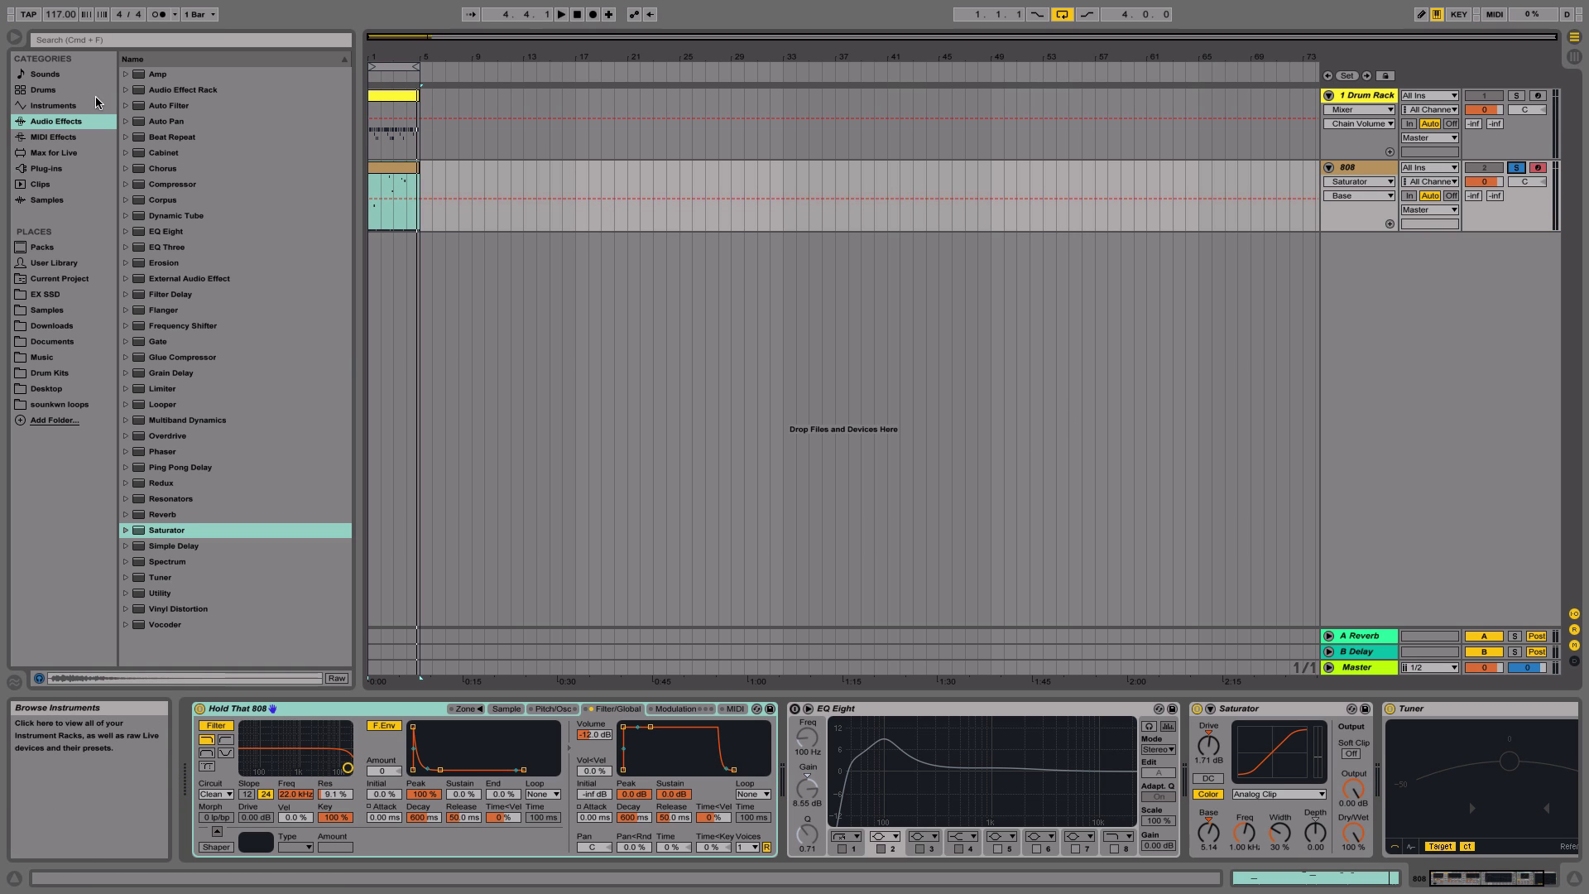
# - Add an Instrument Rack on a new track, put a Sampler inside it, then add a Tuner after it
pyautogui.click(68, 106)
pyautogui.moveTo(196, 176); pyautogui.dragTo(593, 334)
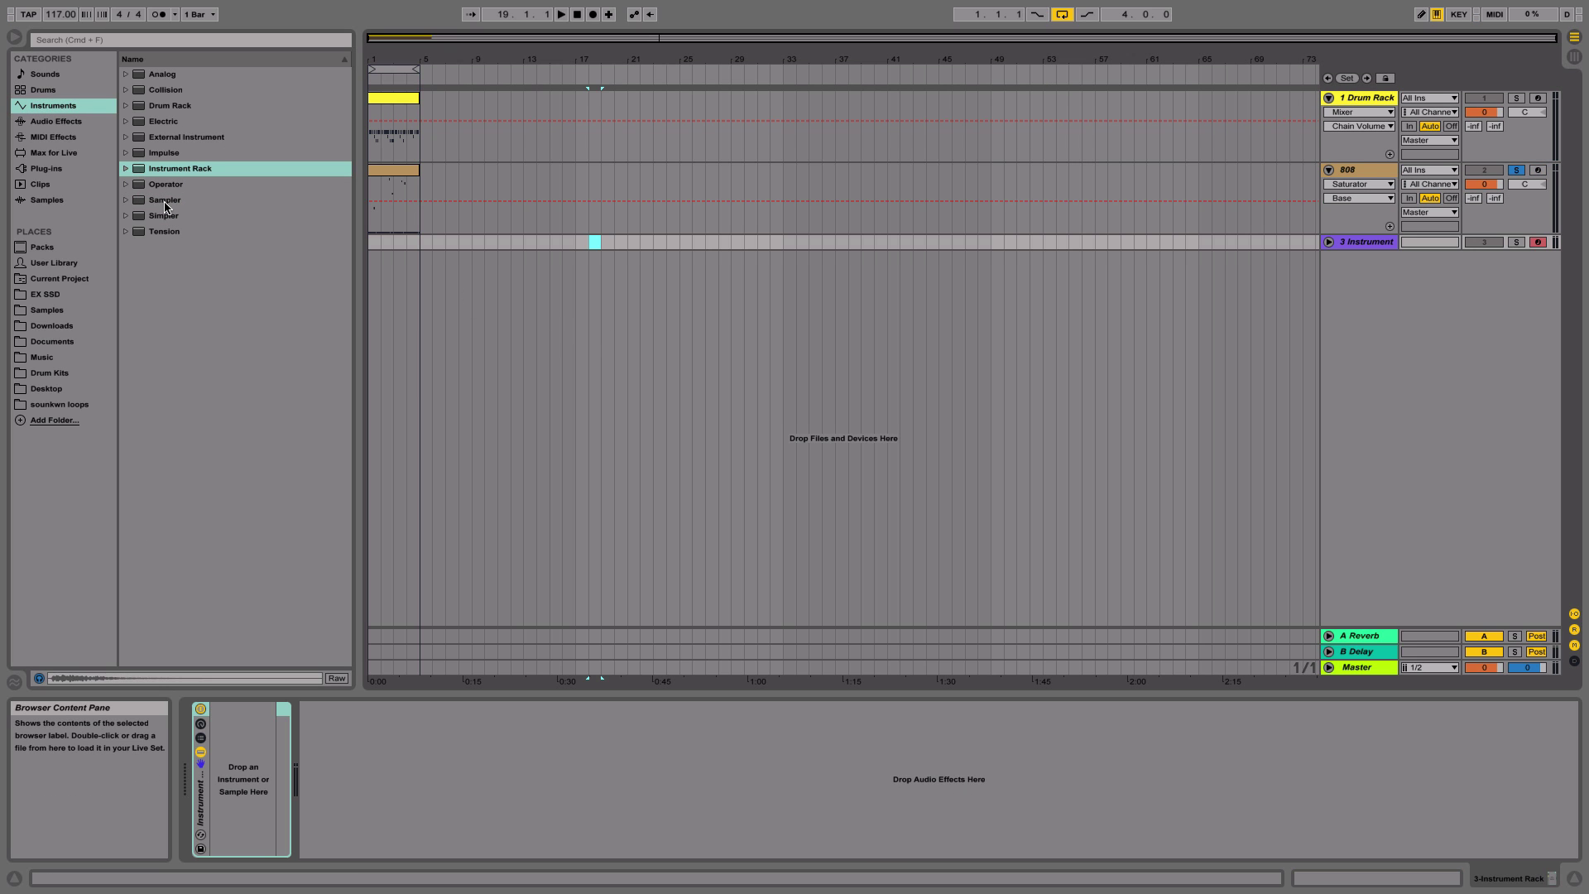
pyautogui.moveTo(164, 205); pyautogui.dragTo(232, 744)
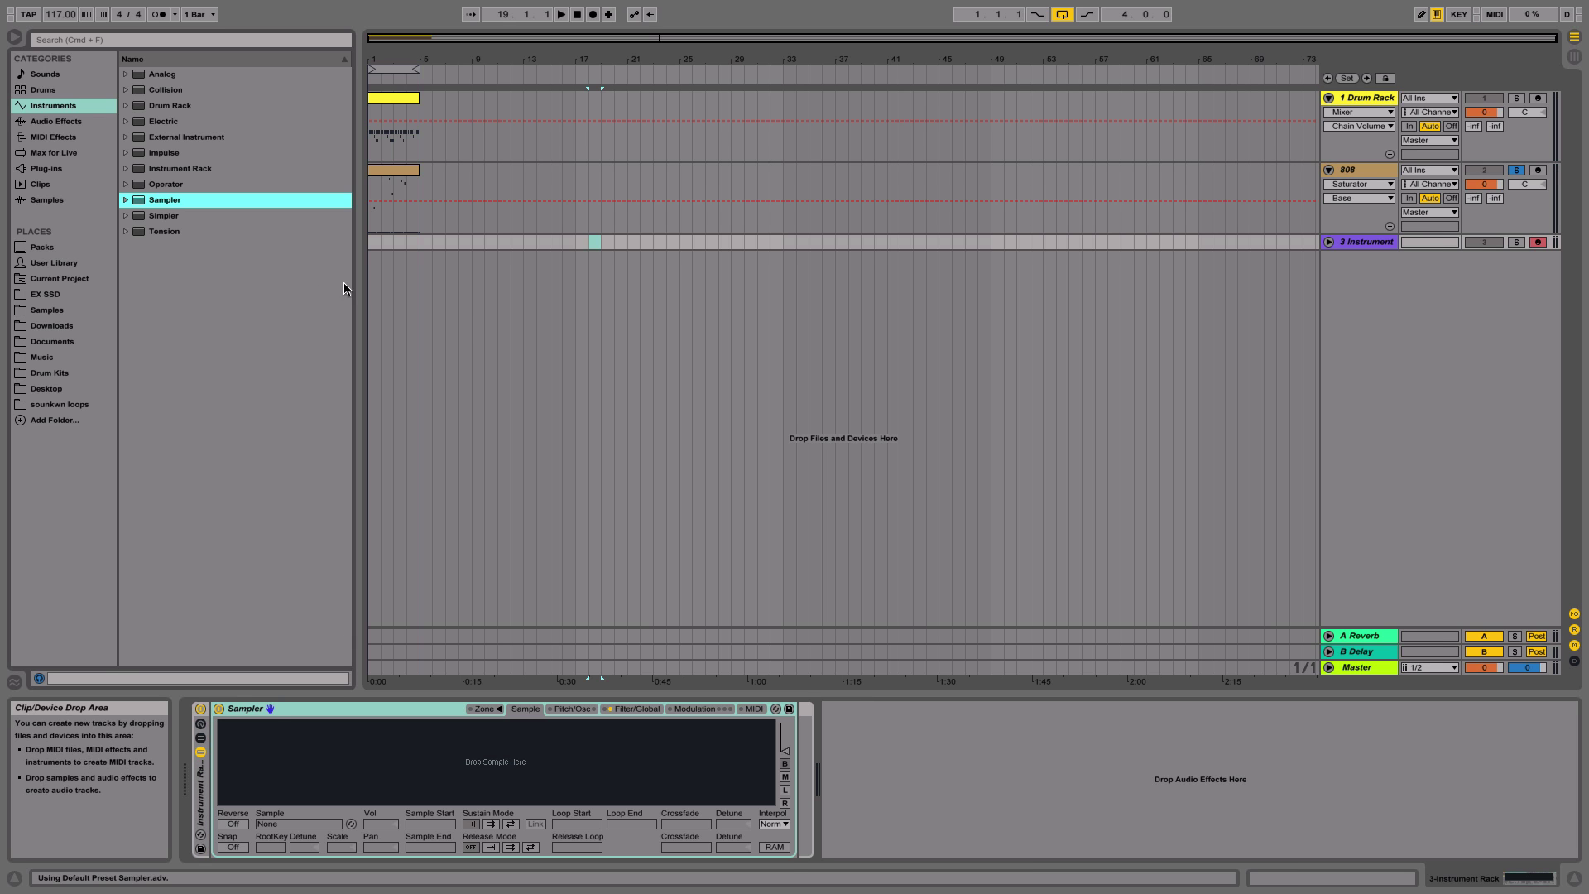
pyautogui.click(78, 122)
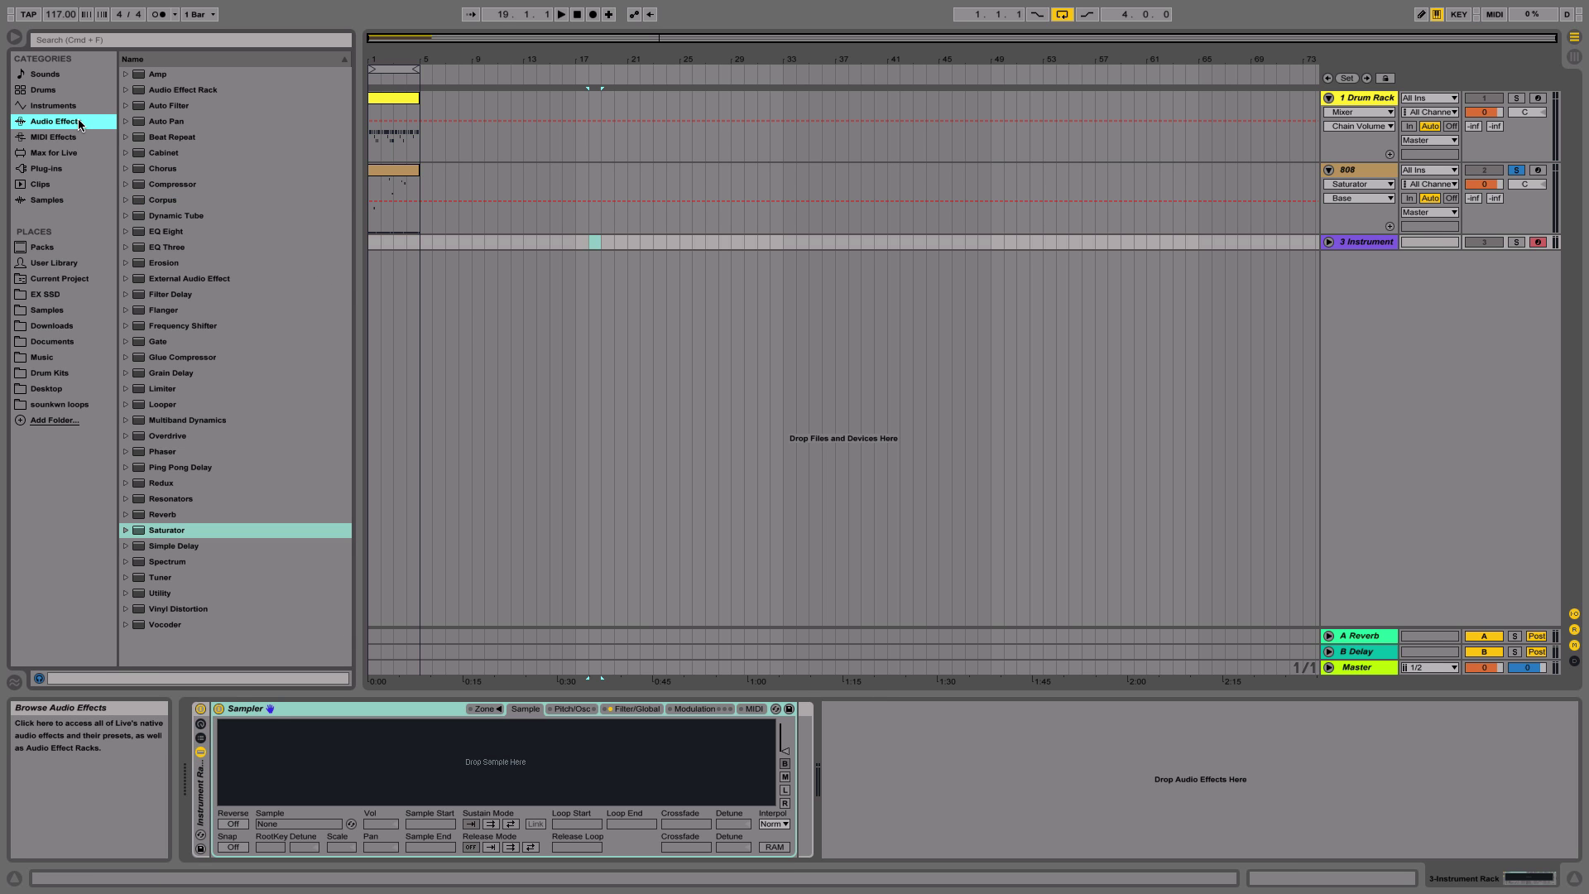
pyautogui.moveTo(162, 579); pyautogui.dragTo(904, 770)
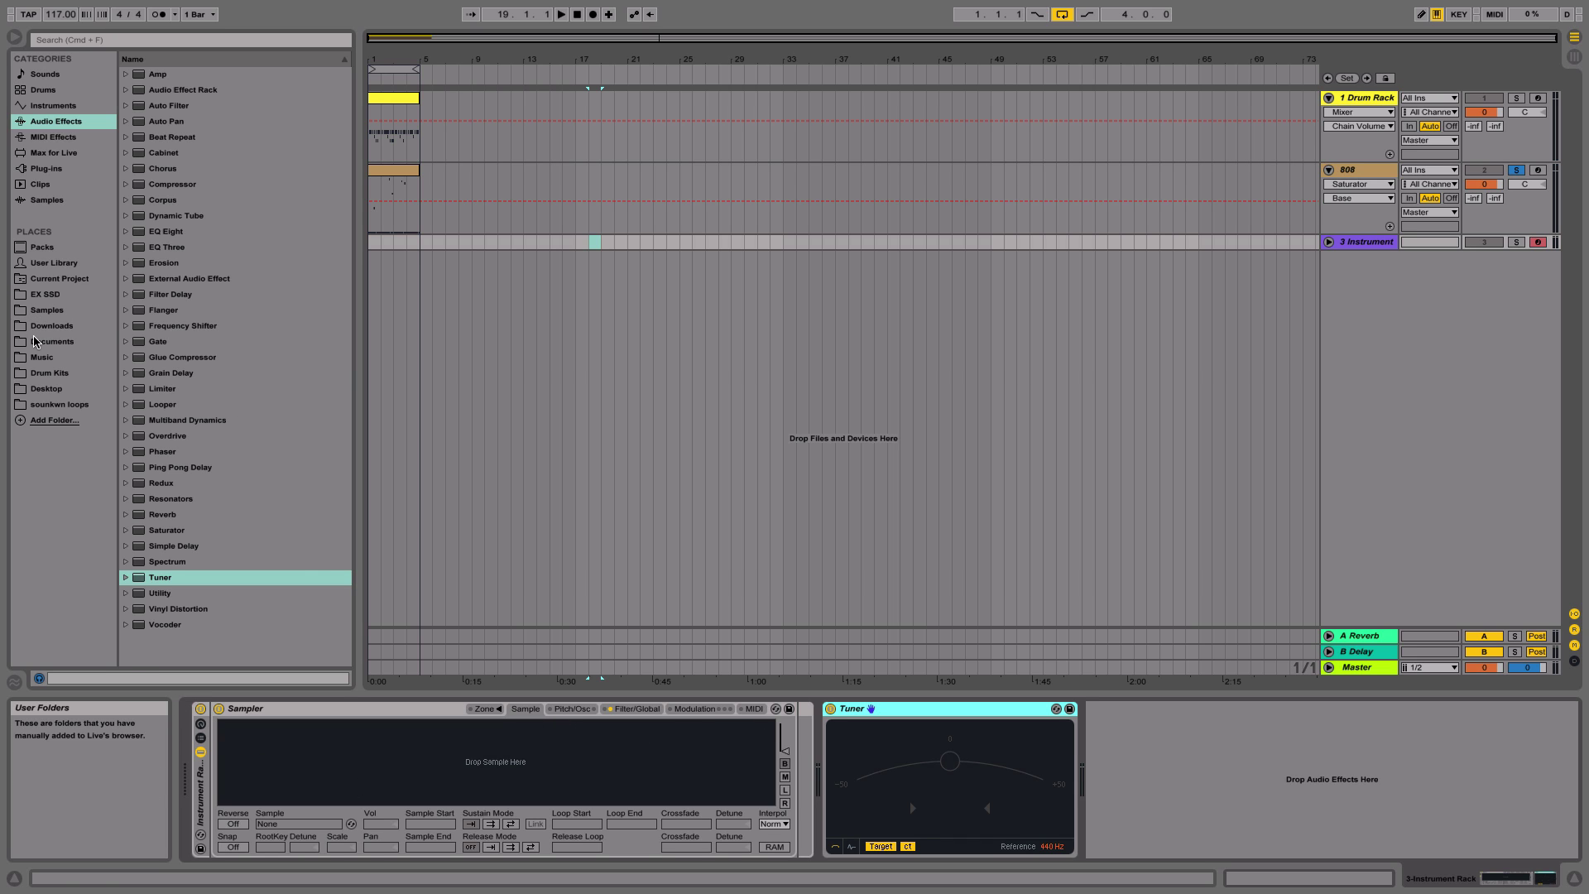
# - Load Hold That 808.wav from The MeKanics Grammy Dreams 808s folder into the Sampler
pyautogui.click(49, 373)
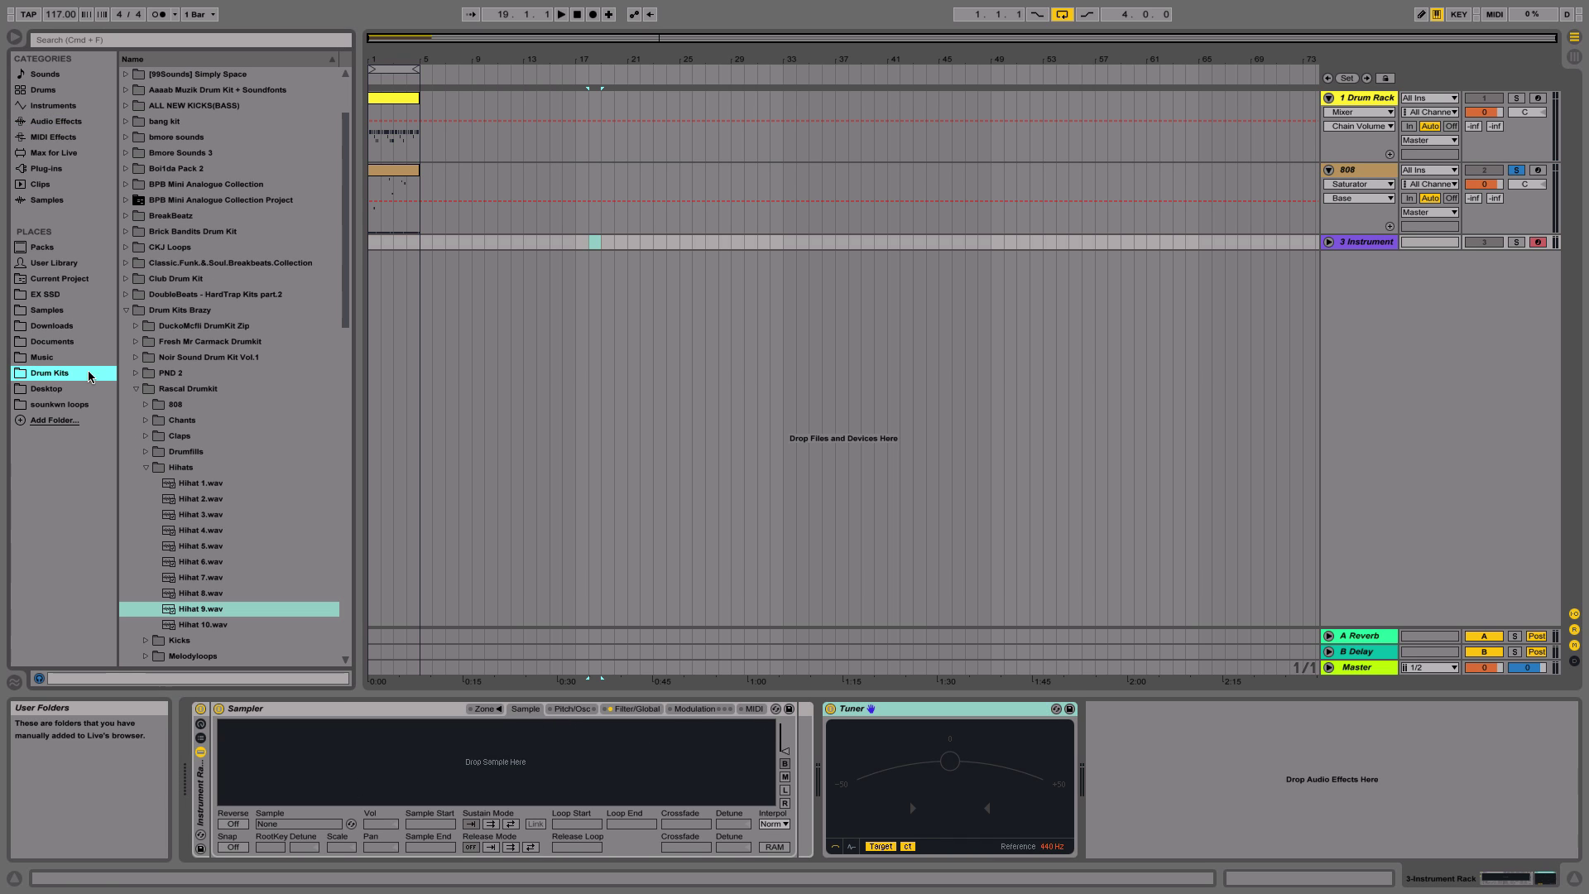
pyautogui.click(137, 389)
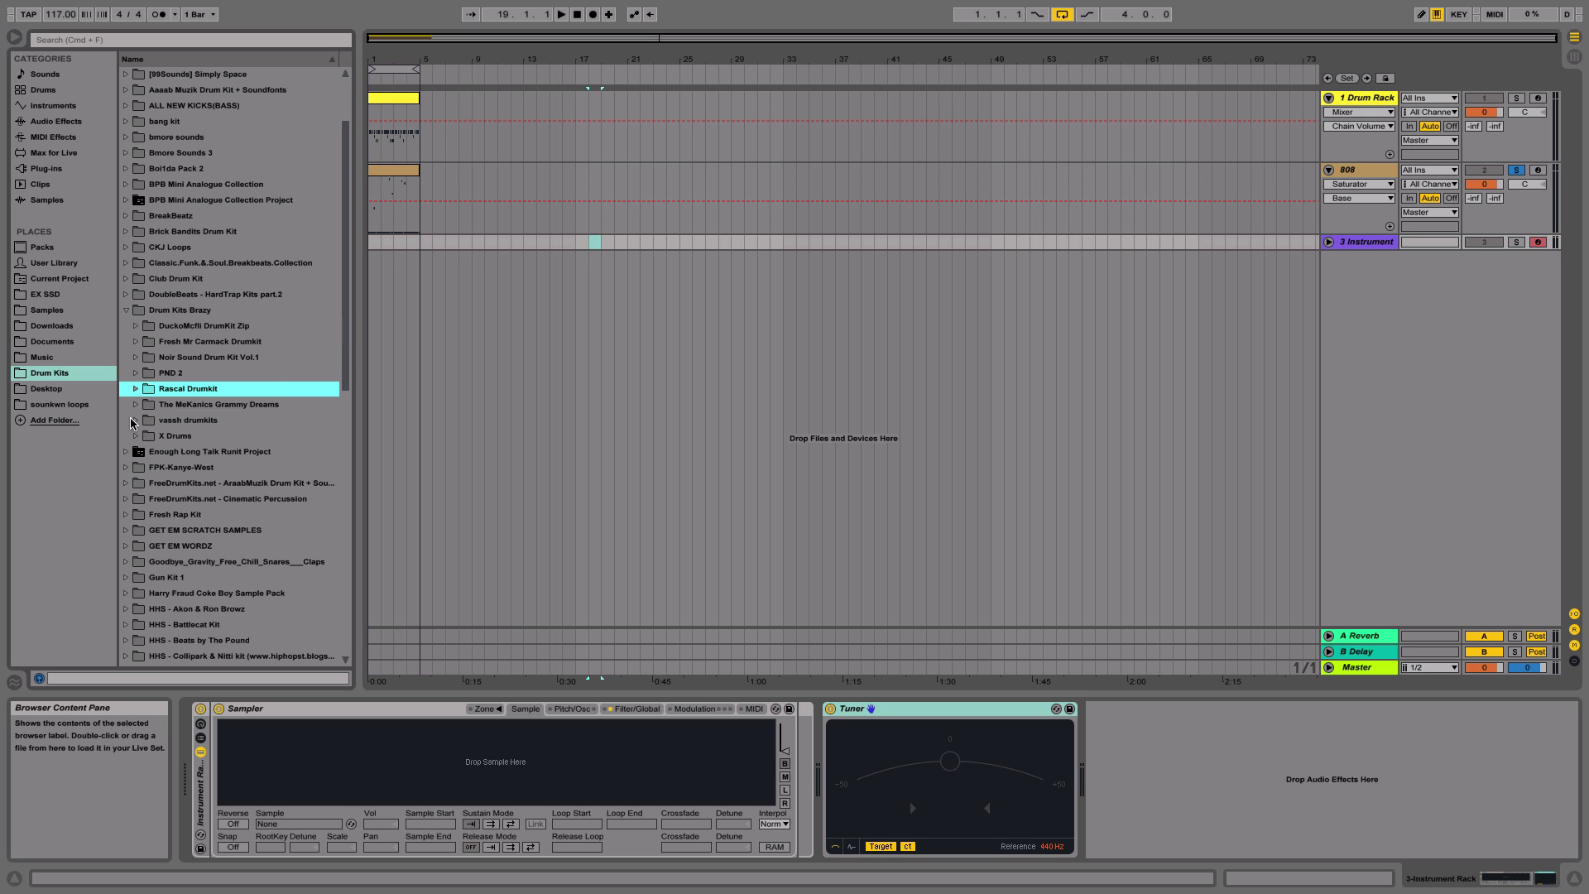
pyautogui.click(136, 404)
pyautogui.click(145, 420)
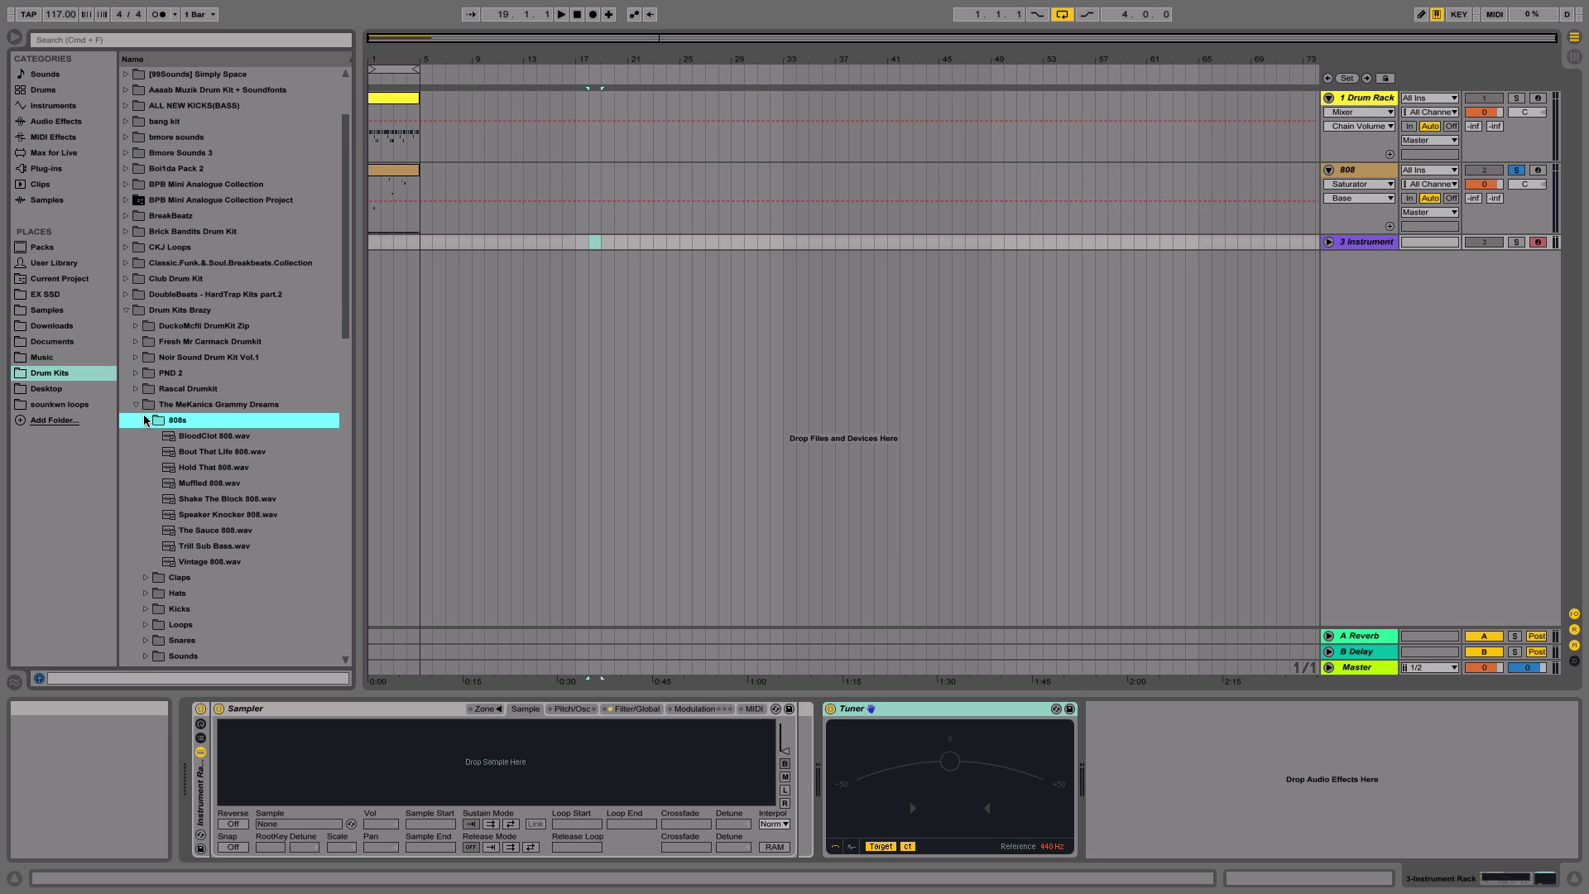
pyautogui.click(178, 469)
pyautogui.moveTo(176, 469); pyautogui.dragTo(348, 761)
# - Show the rack's macro knobs and switch between the Sampler's Pitch/Osc and Filter/Global tabs
pyautogui.click(200, 722)
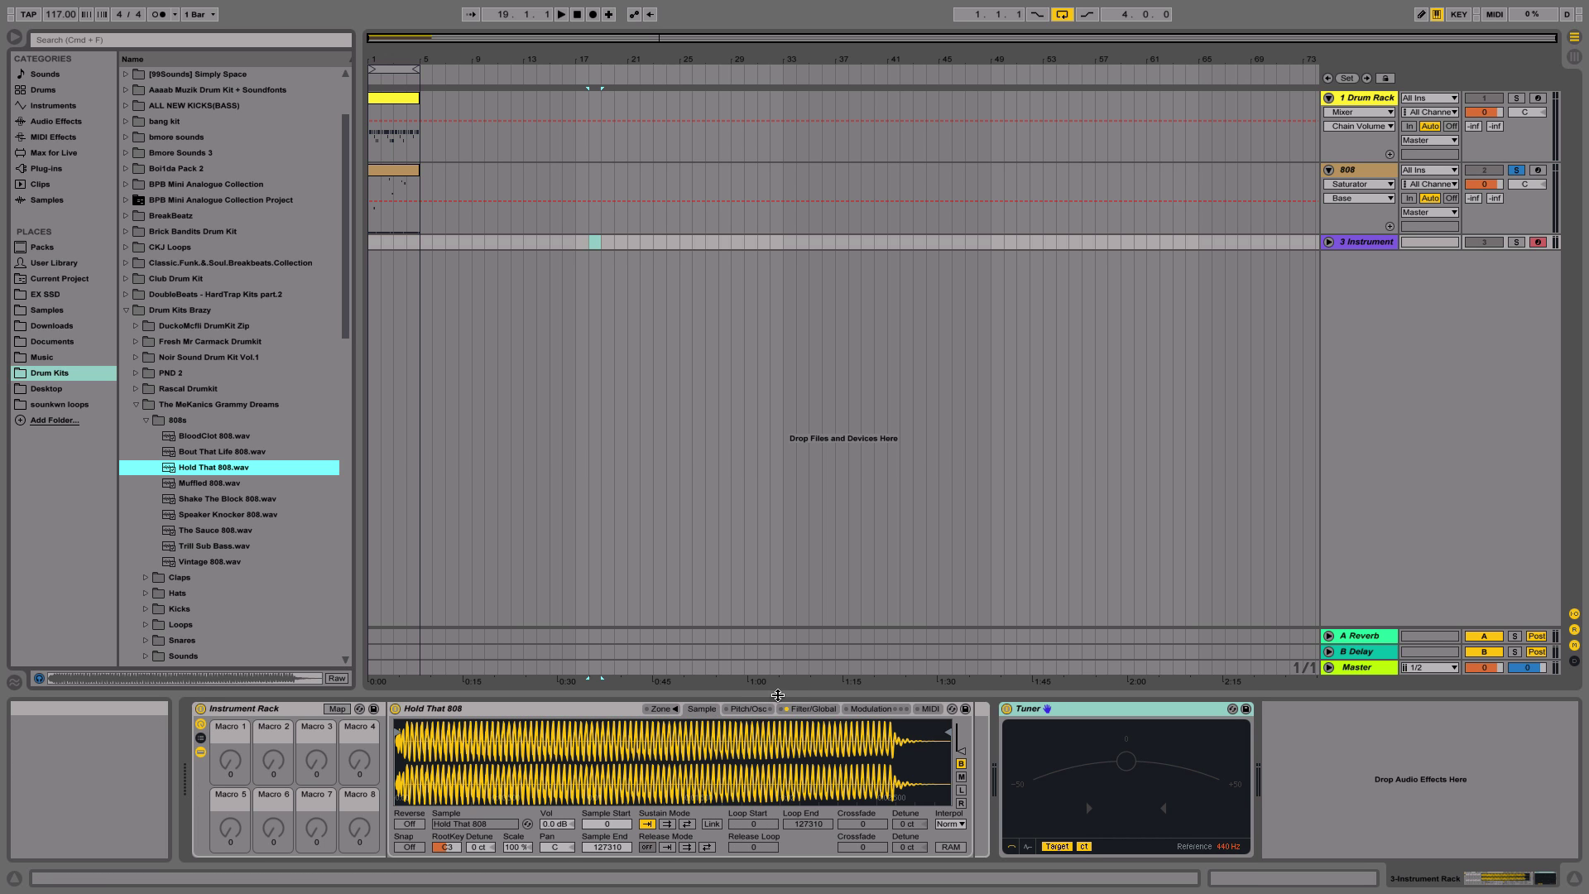
pyautogui.click(749, 709)
pyautogui.click(701, 709)
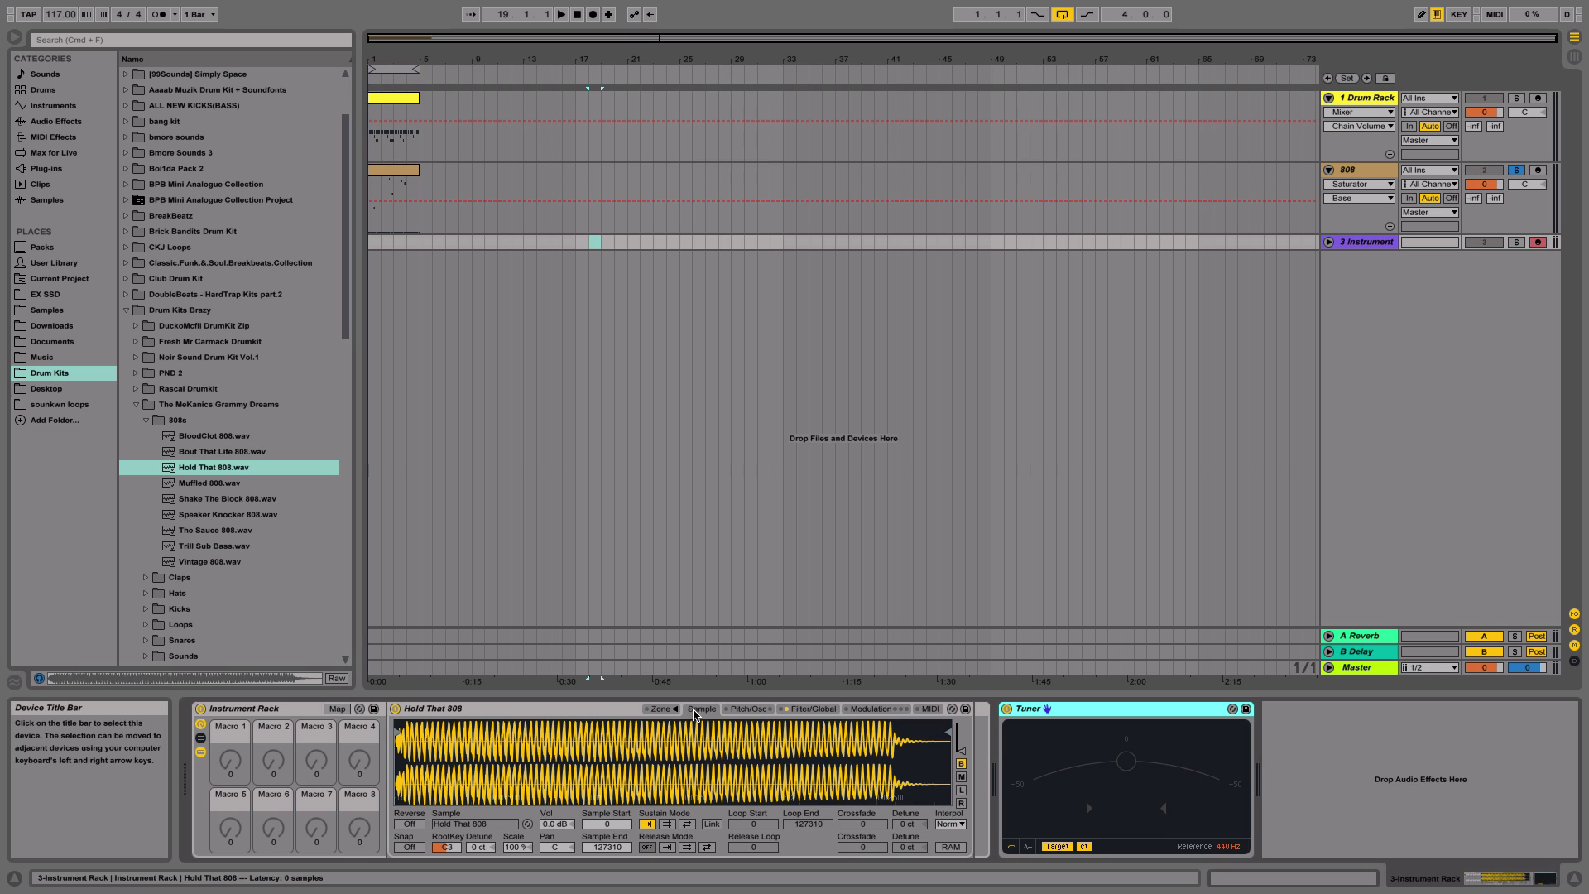
# - Set the Sampler's Voices to 1 on the Filter/Global tab
pyautogui.click(749, 709)
pyautogui.click(807, 709)
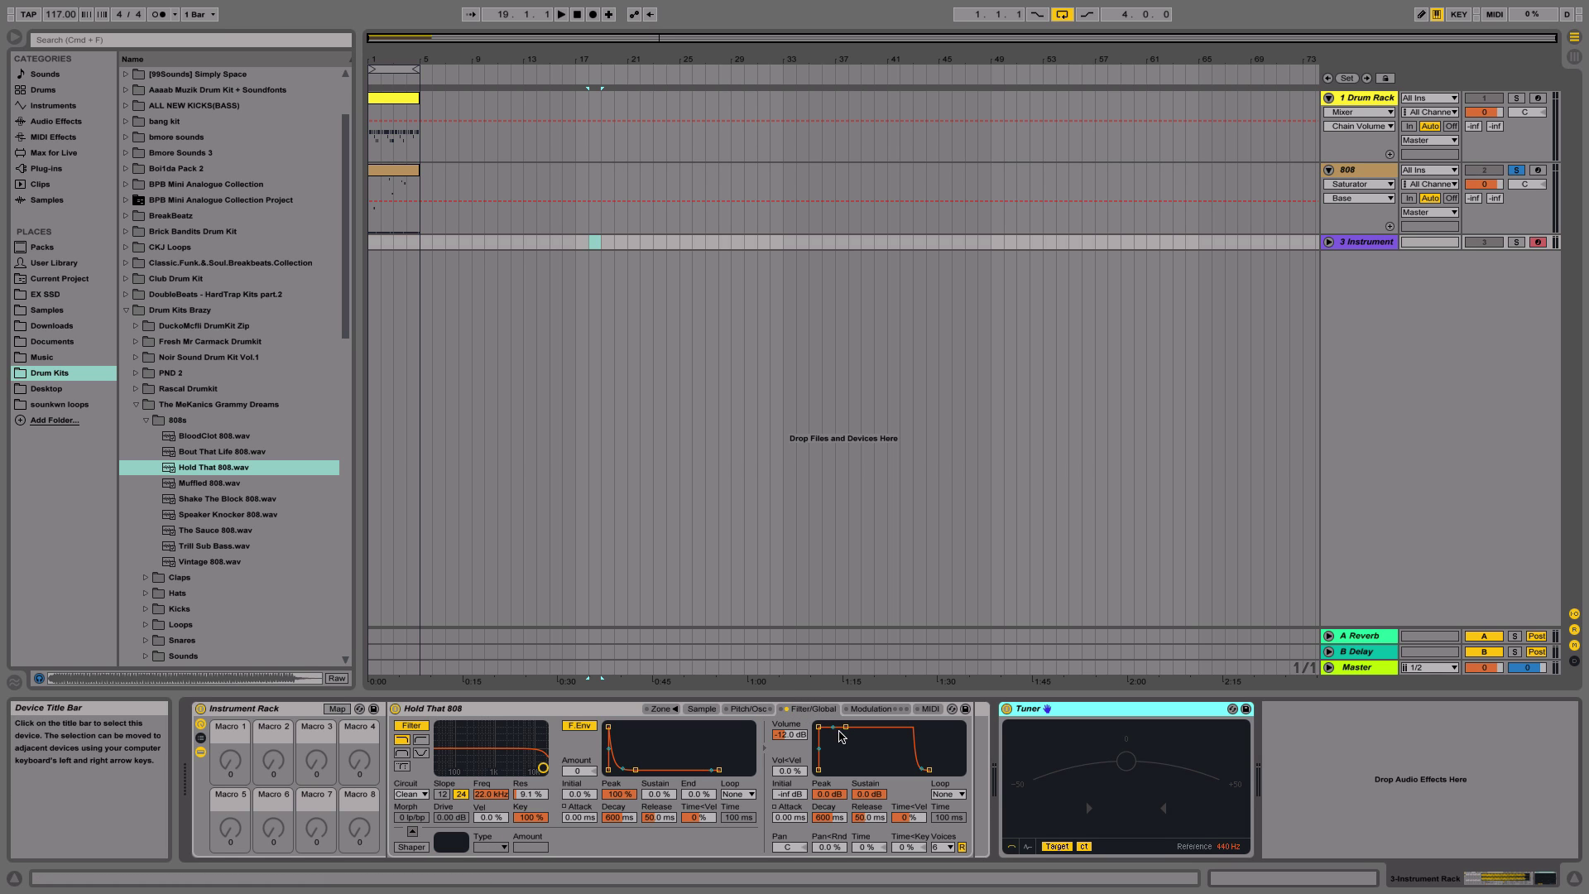
pyautogui.click(941, 844)
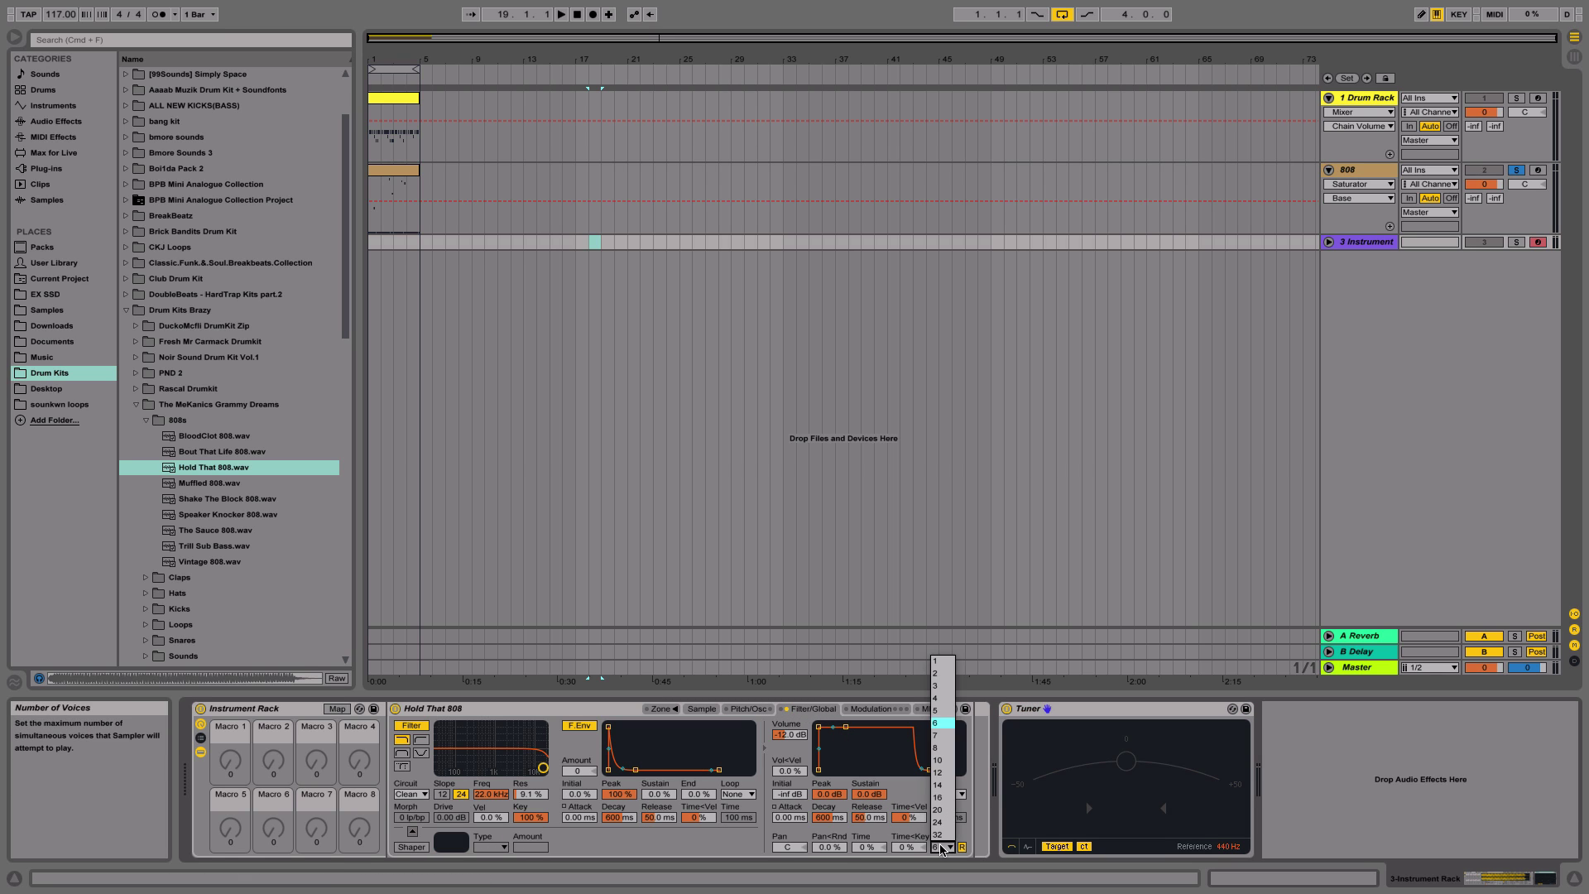
pyautogui.click(945, 662)
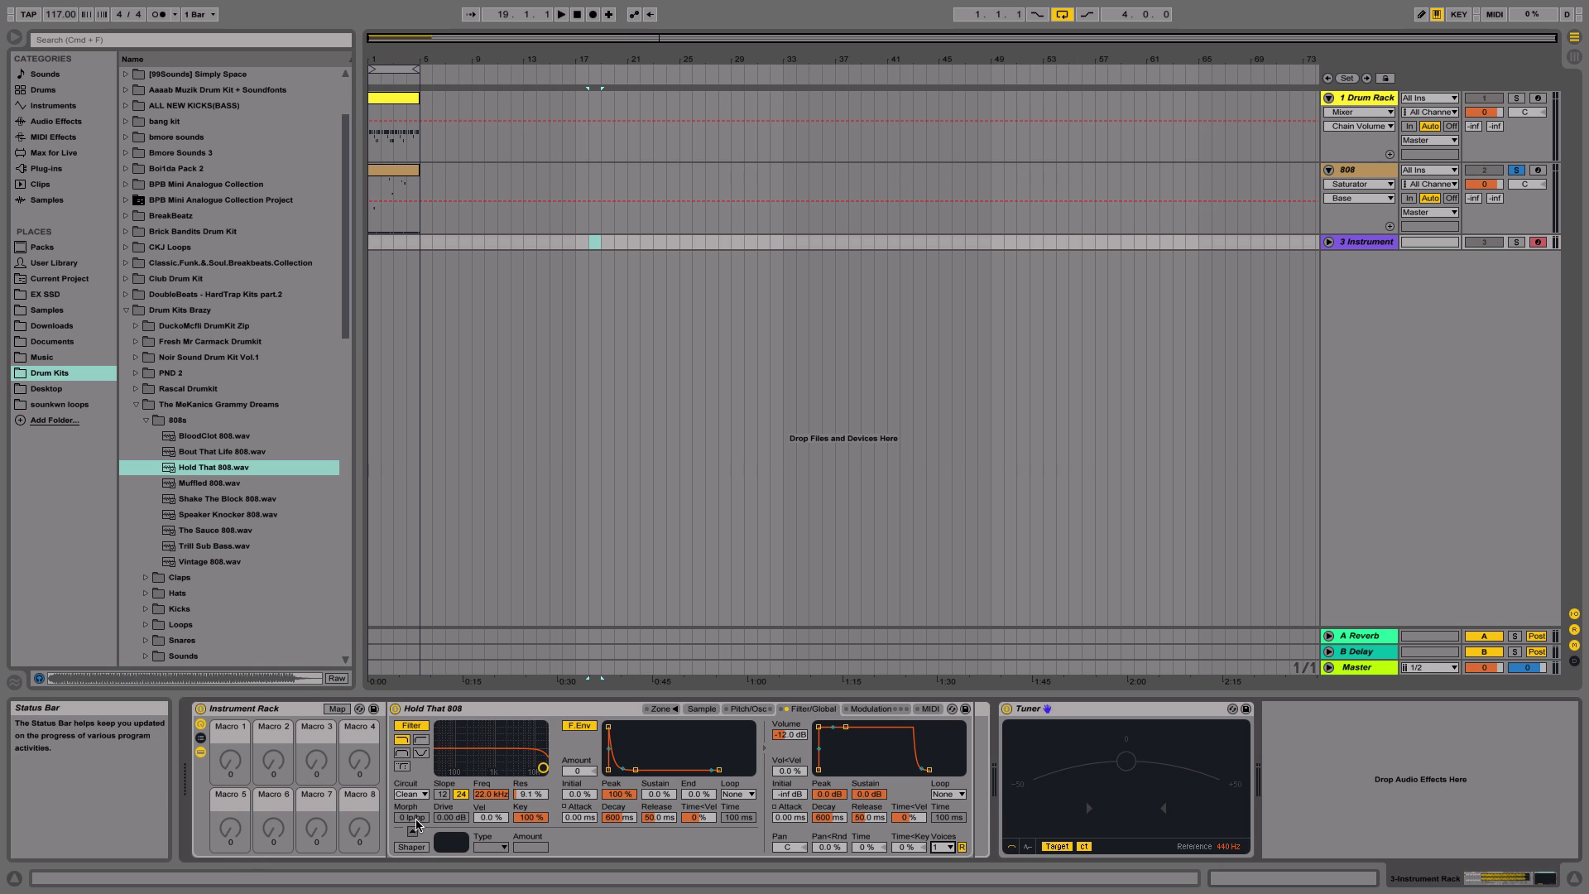
# - Map the volume envelope attack to Macro 1, then undo that mapping
pyautogui.rightClick(790, 817)
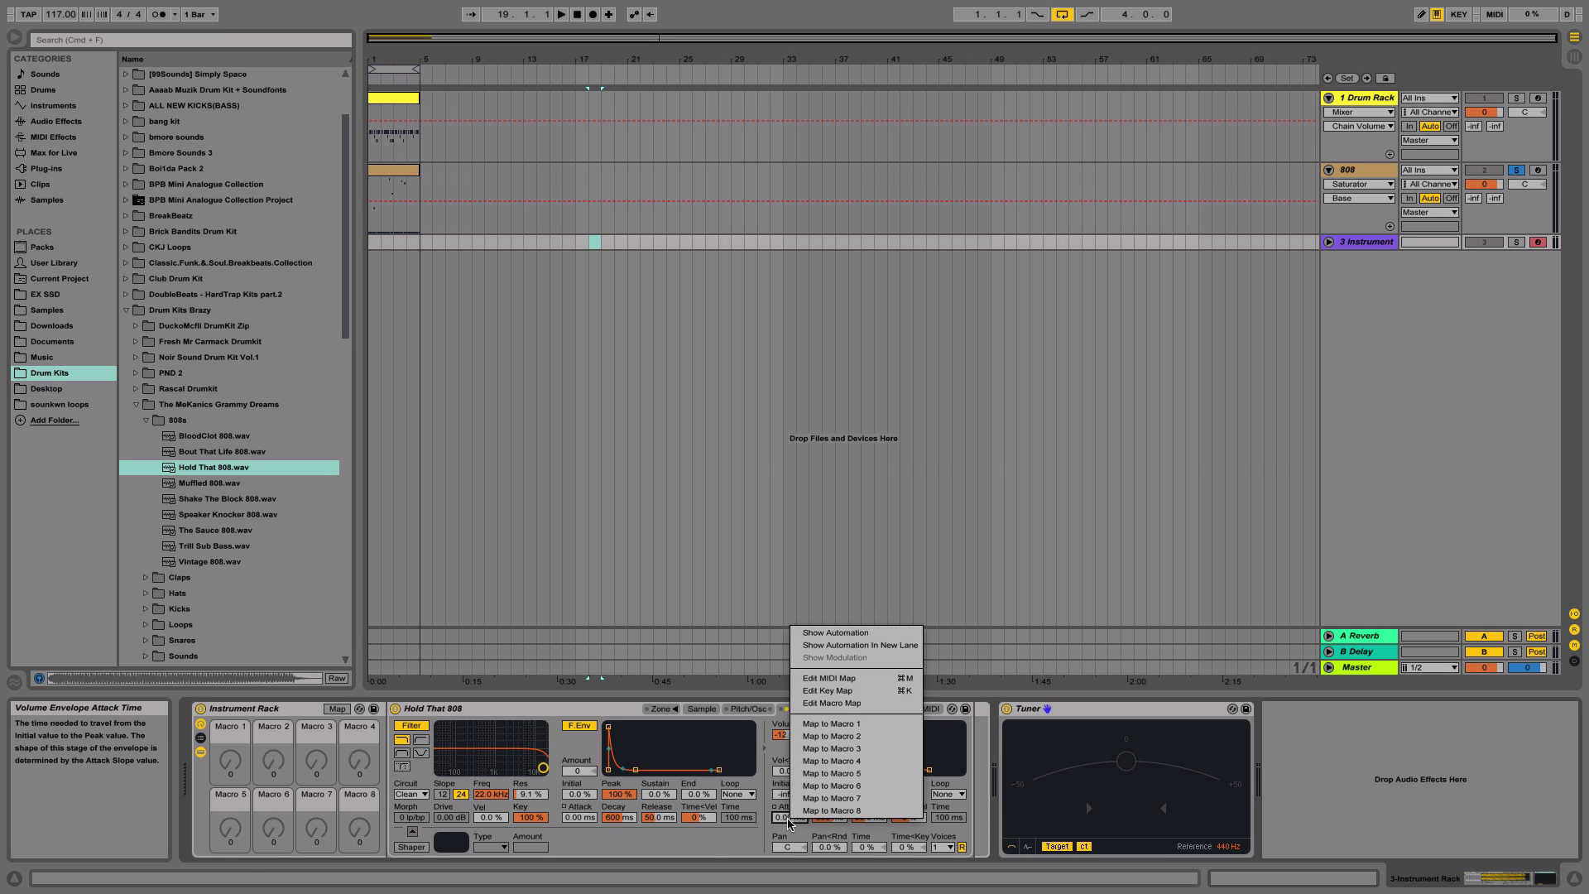
pyautogui.click(825, 727)
pyautogui.rightClick(836, 817)
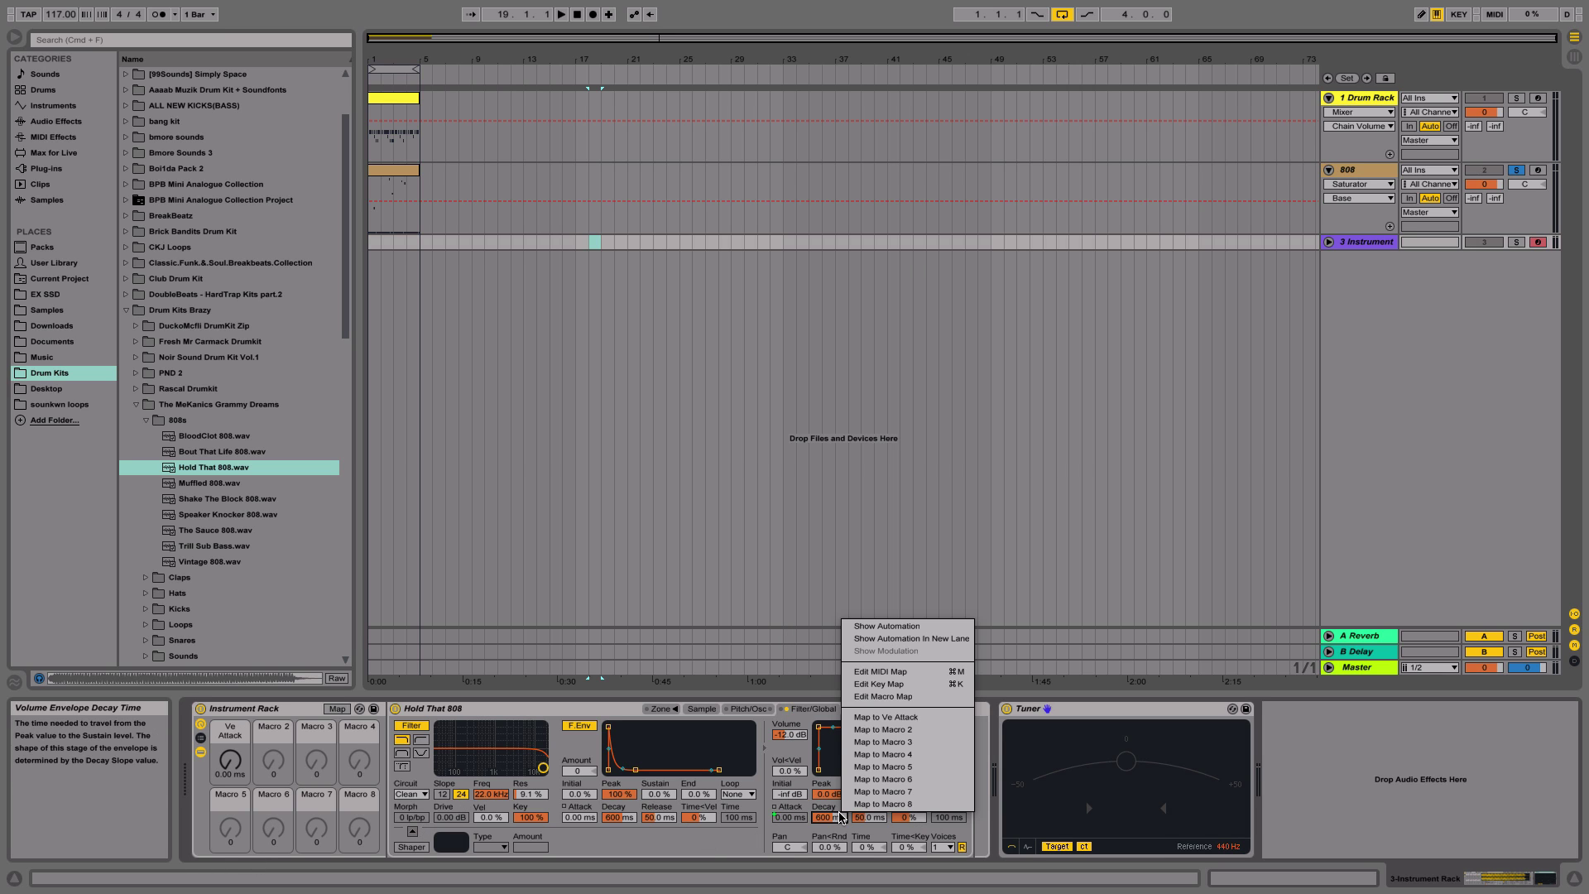
pyautogui.press('Escape')
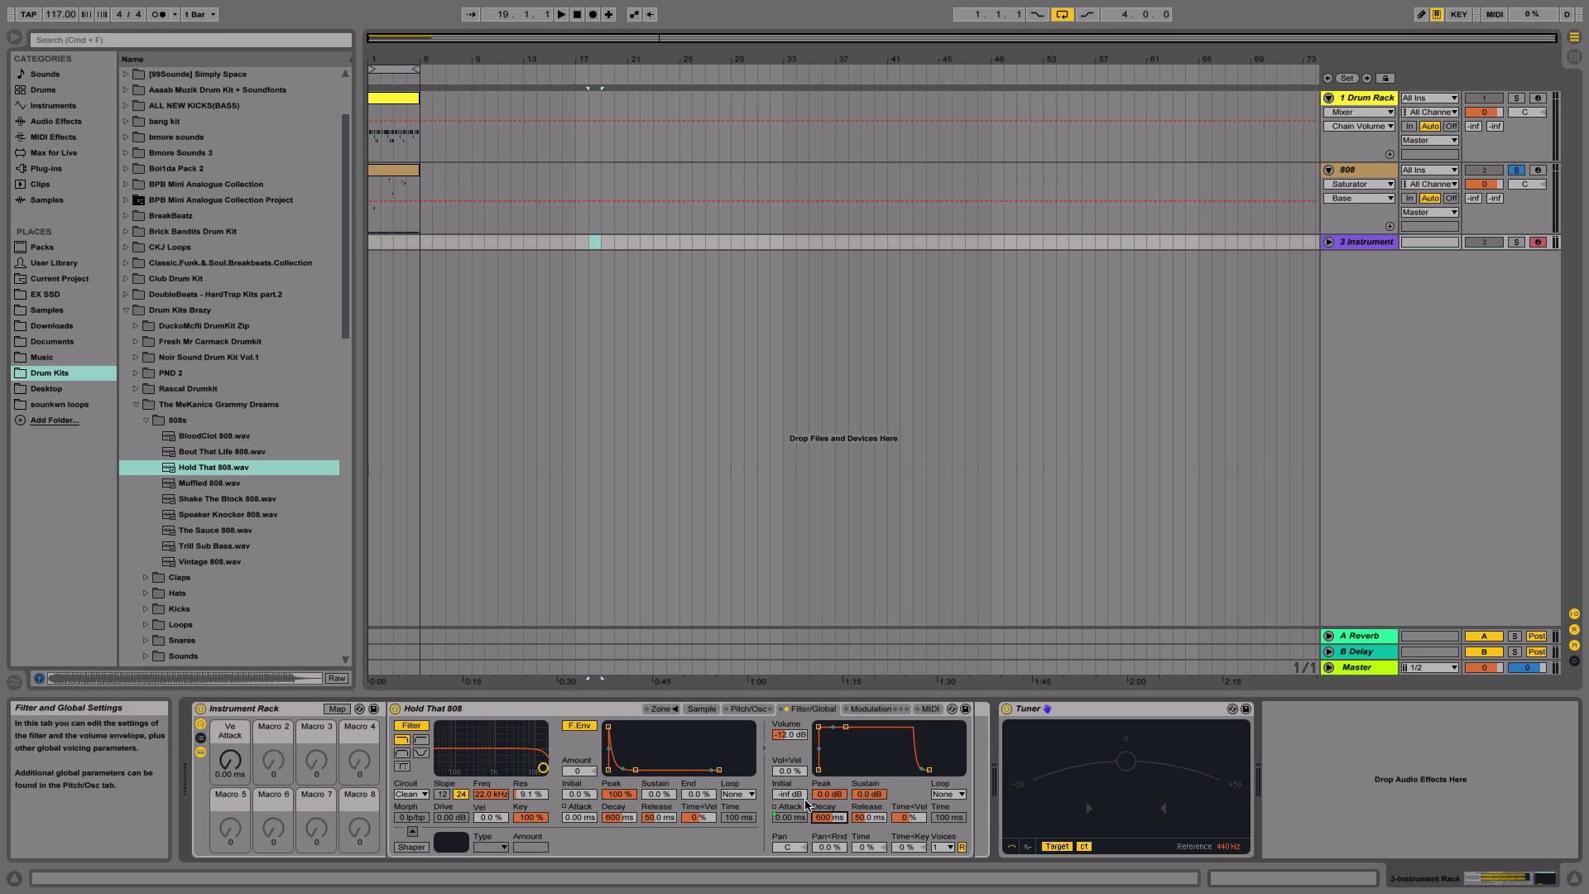
pyautogui.press('super+z')
# - Map envelope attack, decay, release and the -36.0 dB volume to Macros 1–4
pyautogui.rightClick(800, 815)
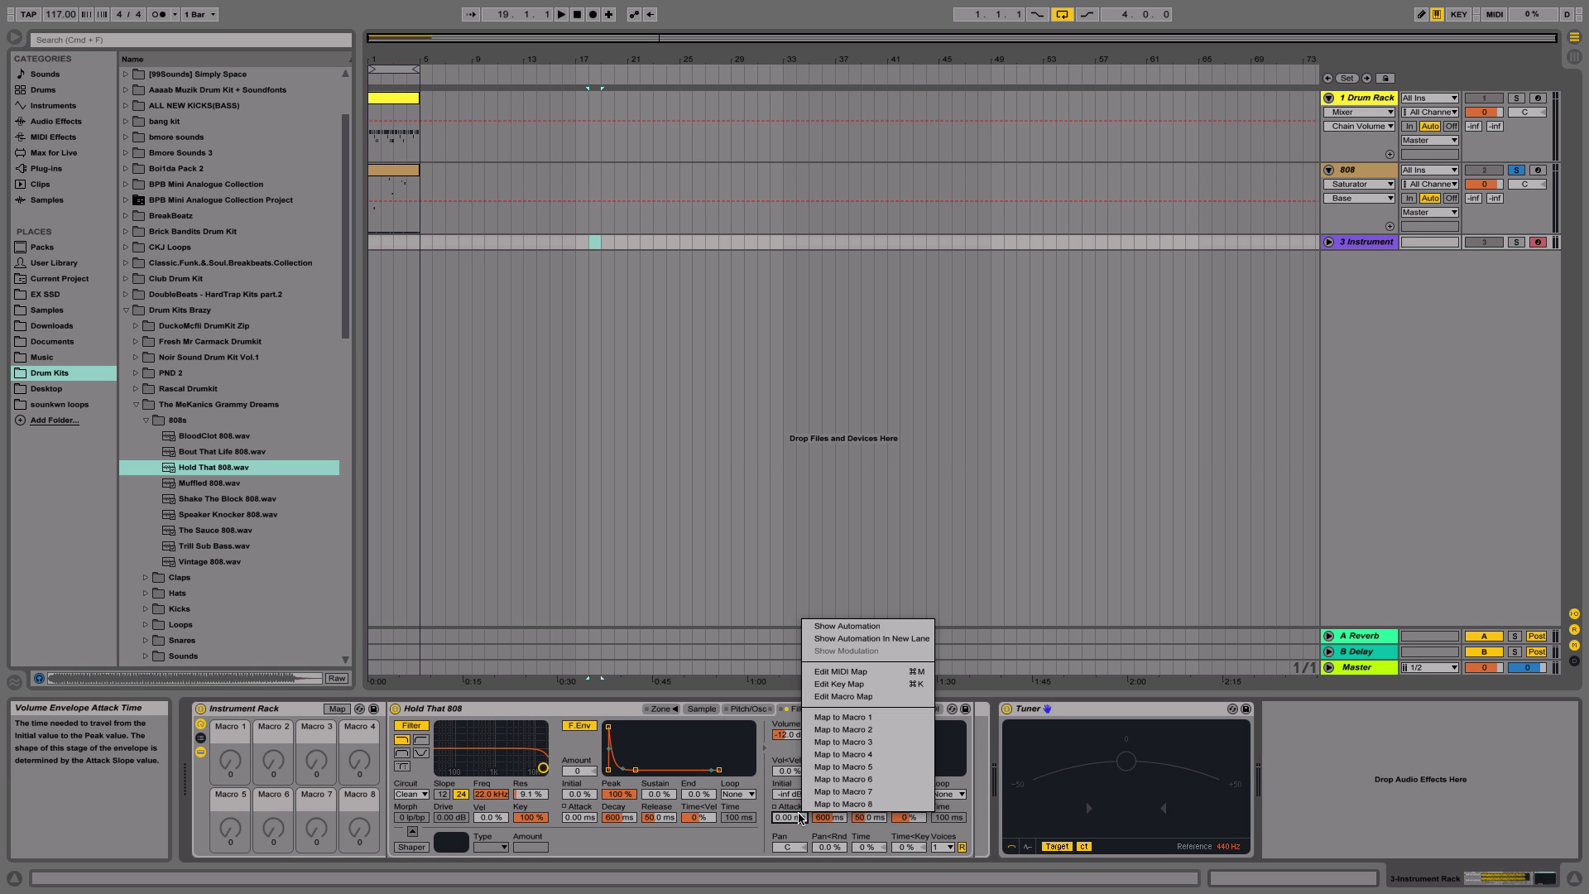
pyautogui.click(828, 722)
pyautogui.rightClick(838, 817)
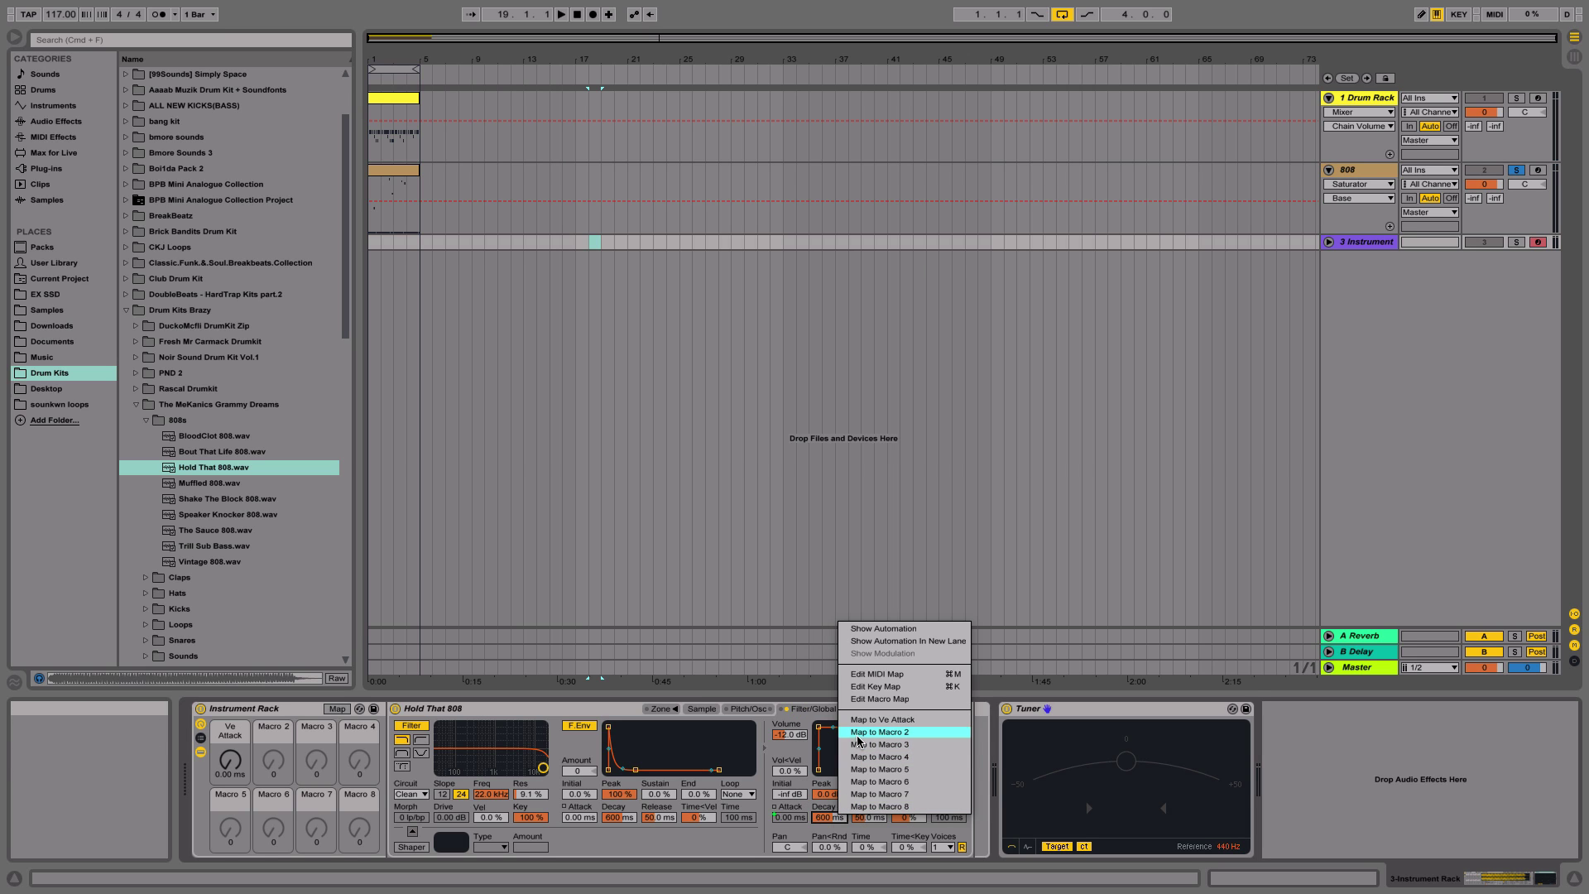
pyautogui.click(861, 742)
pyautogui.rightClick(884, 818)
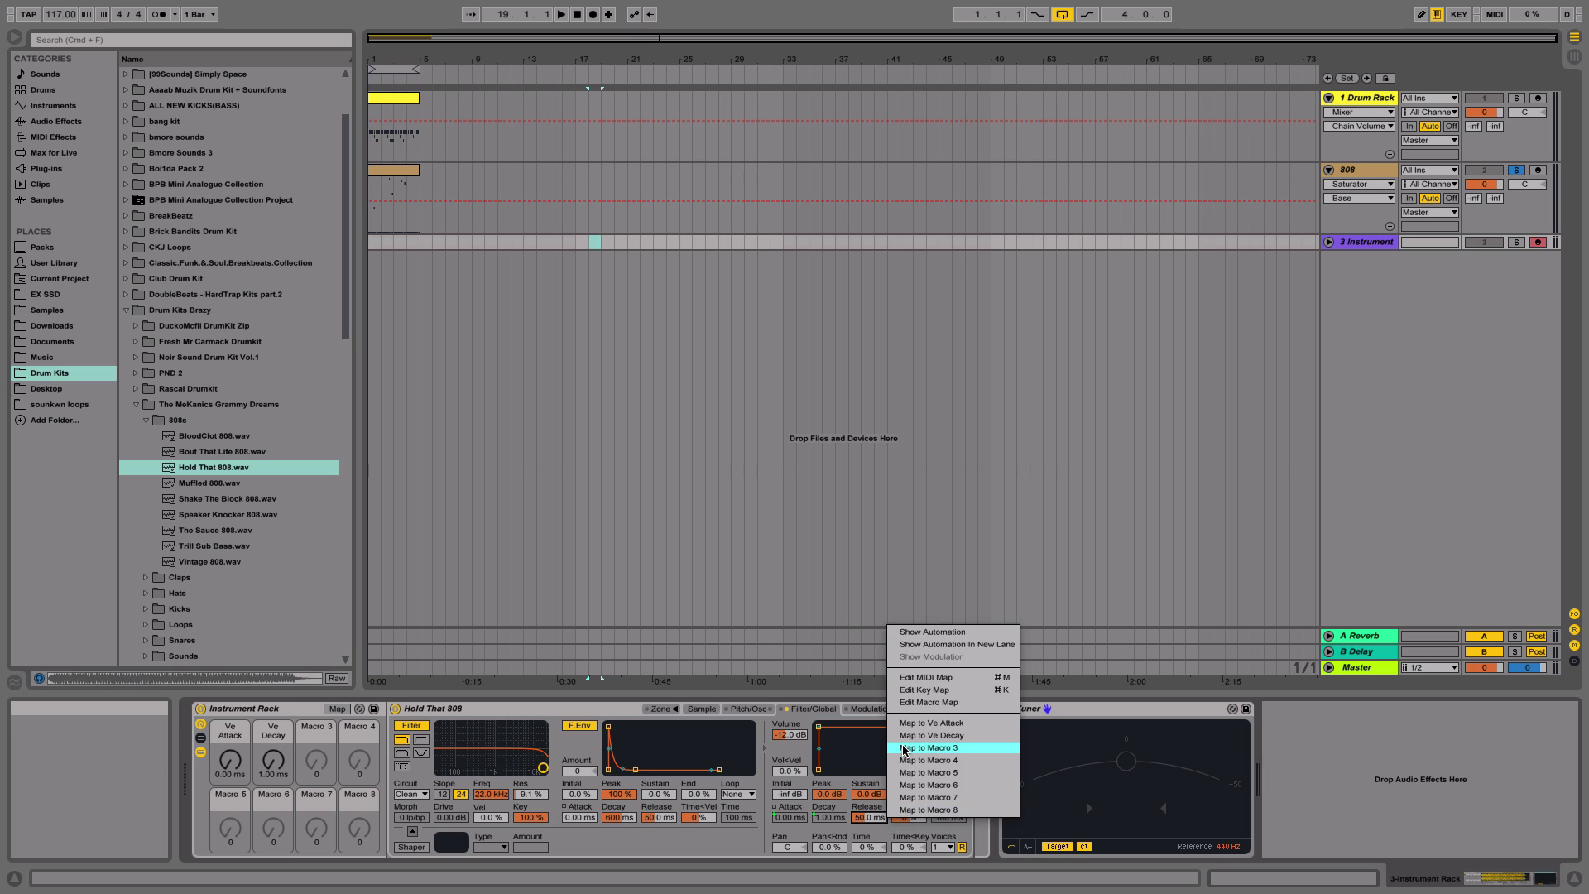
pyautogui.click(908, 750)
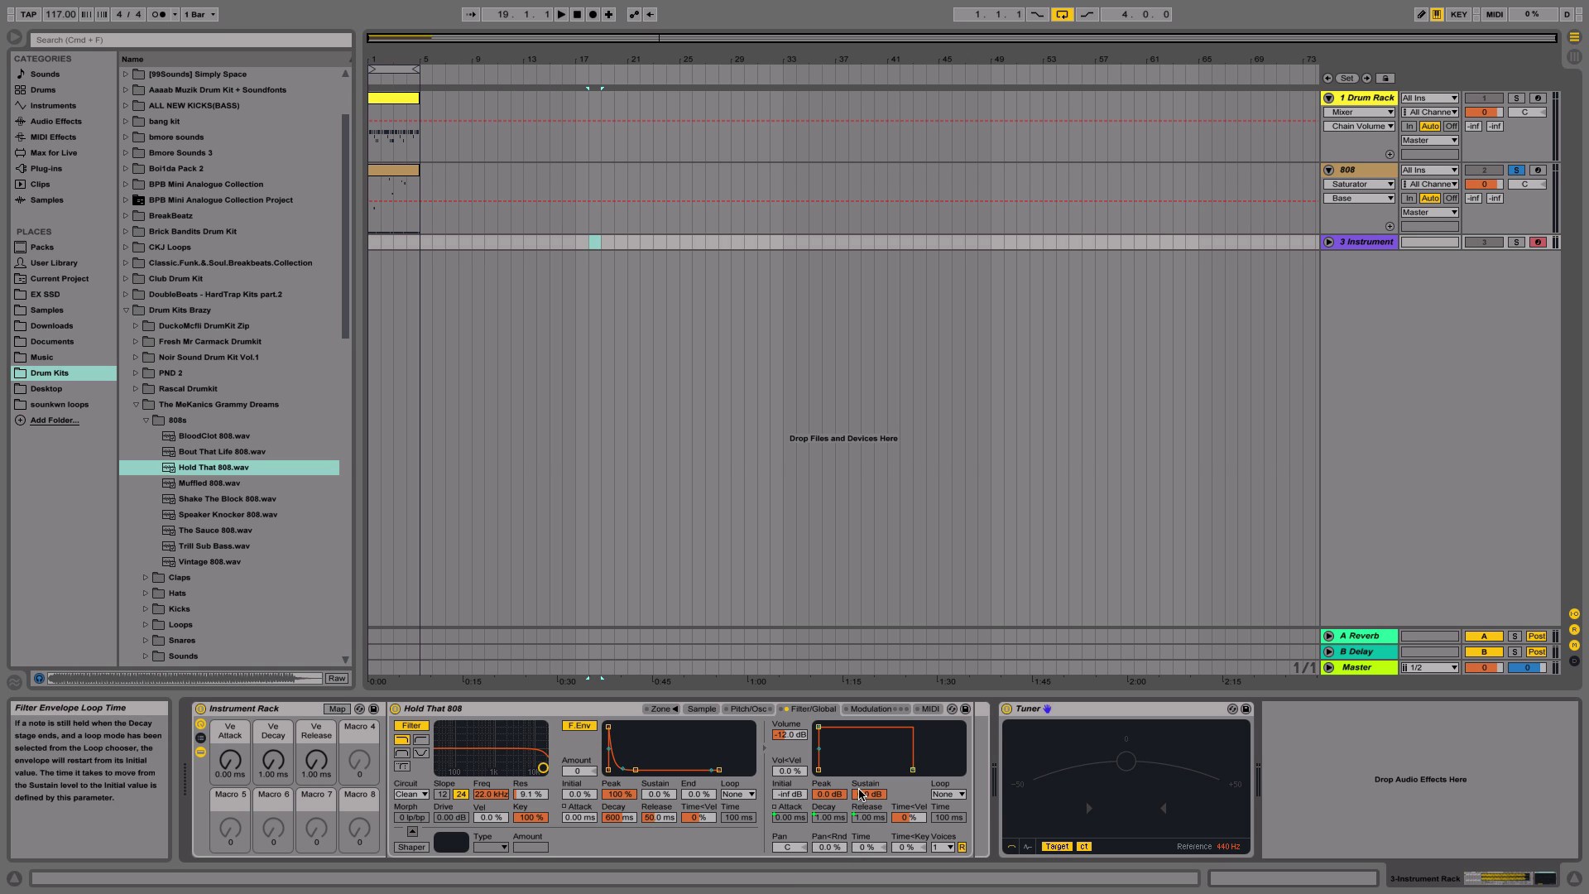
pyautogui.rightClick(781, 747)
pyautogui.click(797, 668)
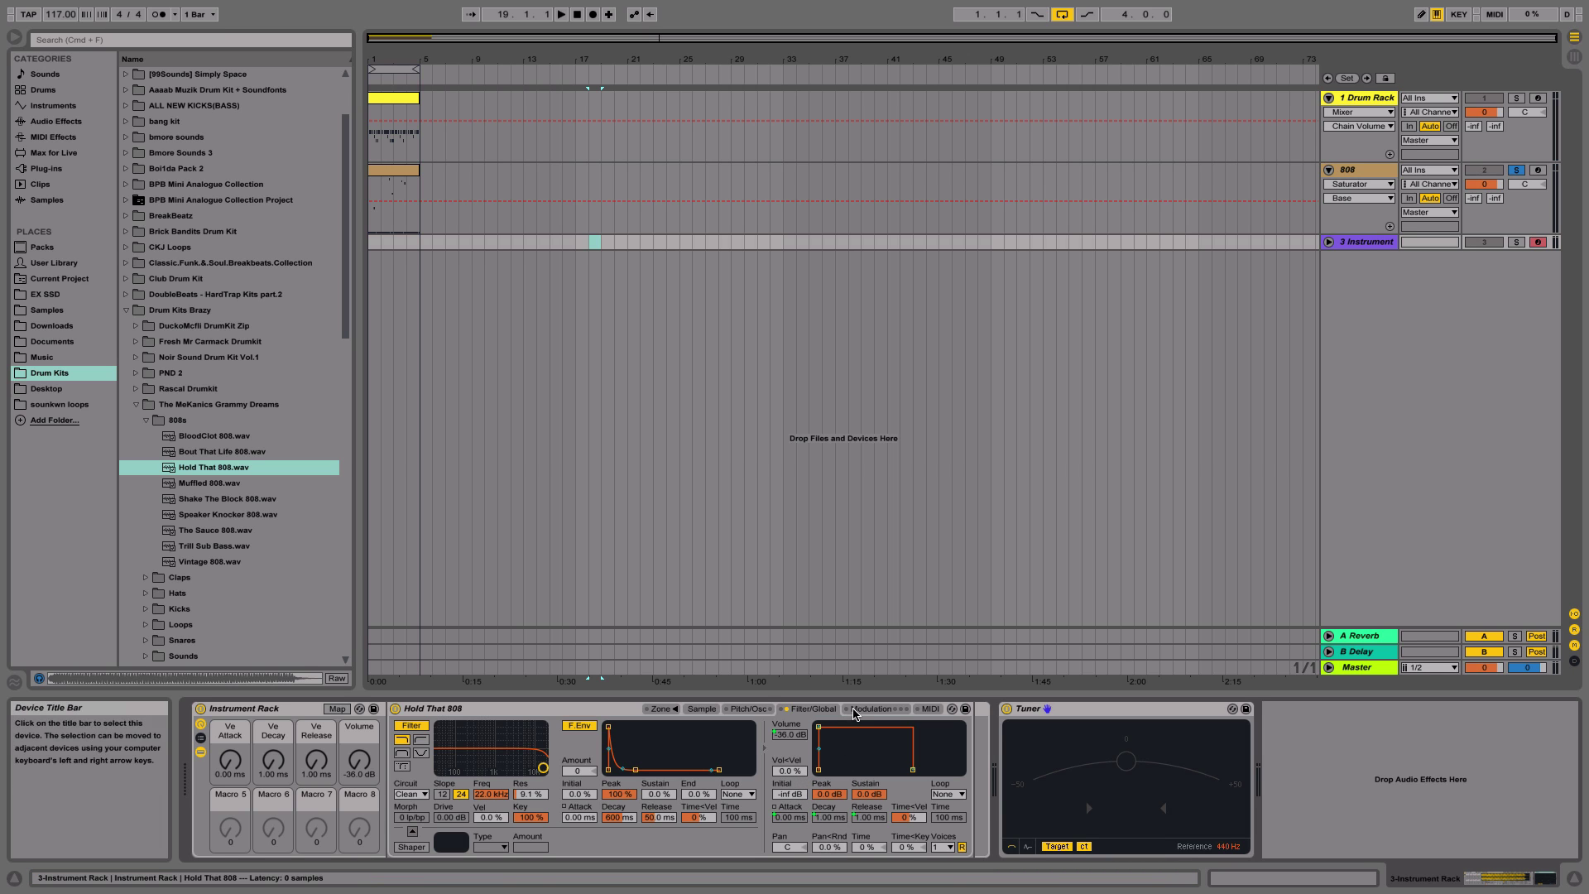
# - On the Pitch/Osc tab, map Transpose to Macro 5 and Detune to Macro 6
pyautogui.click(760, 710)
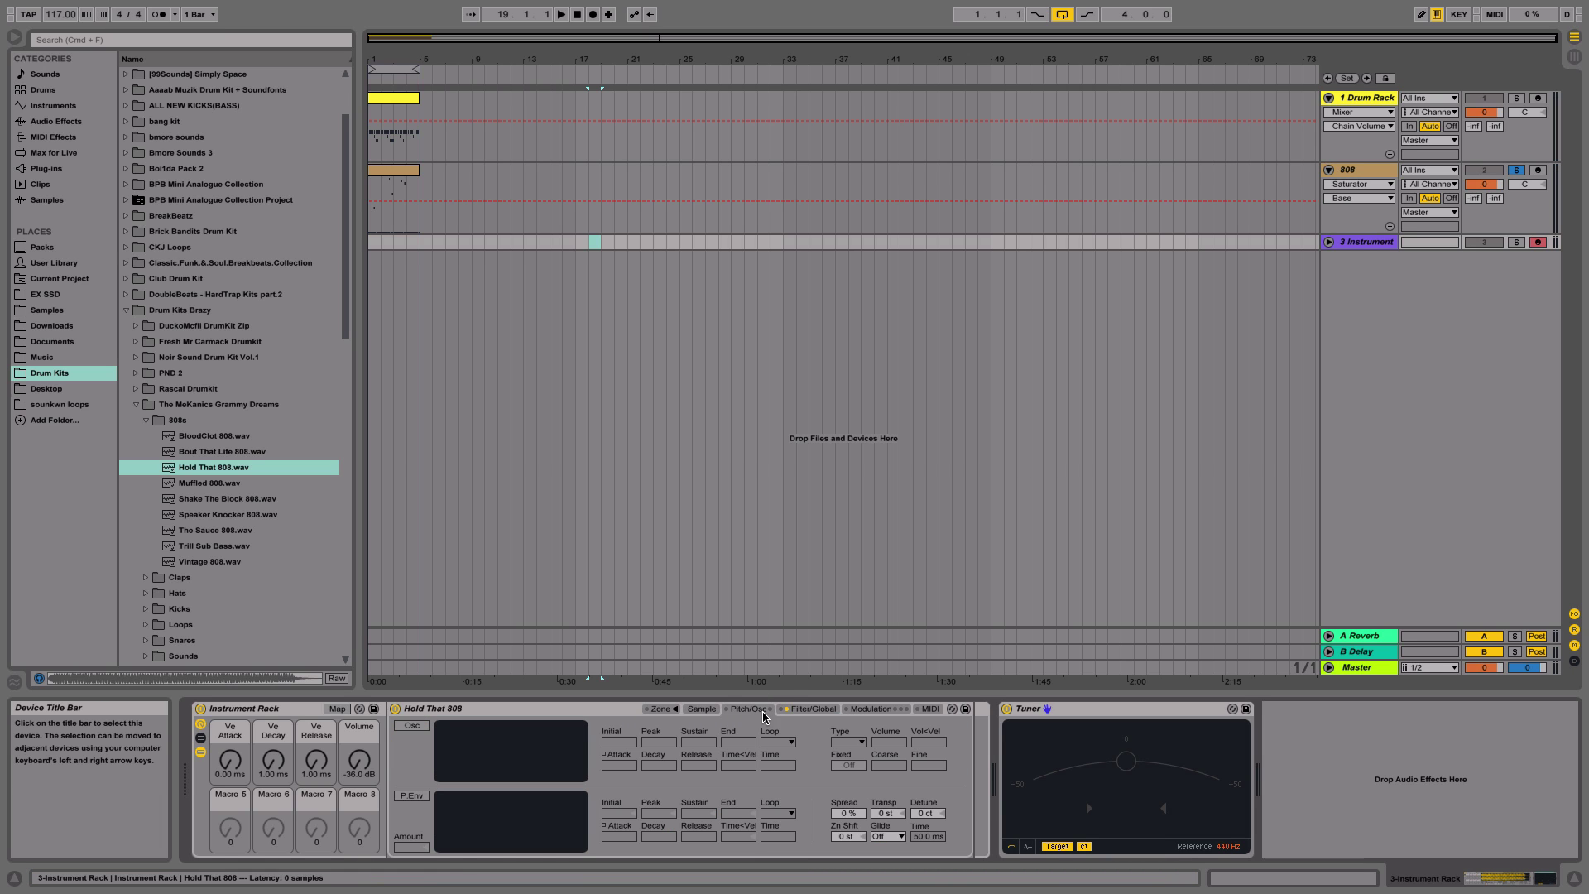
pyautogui.rightClick(883, 813)
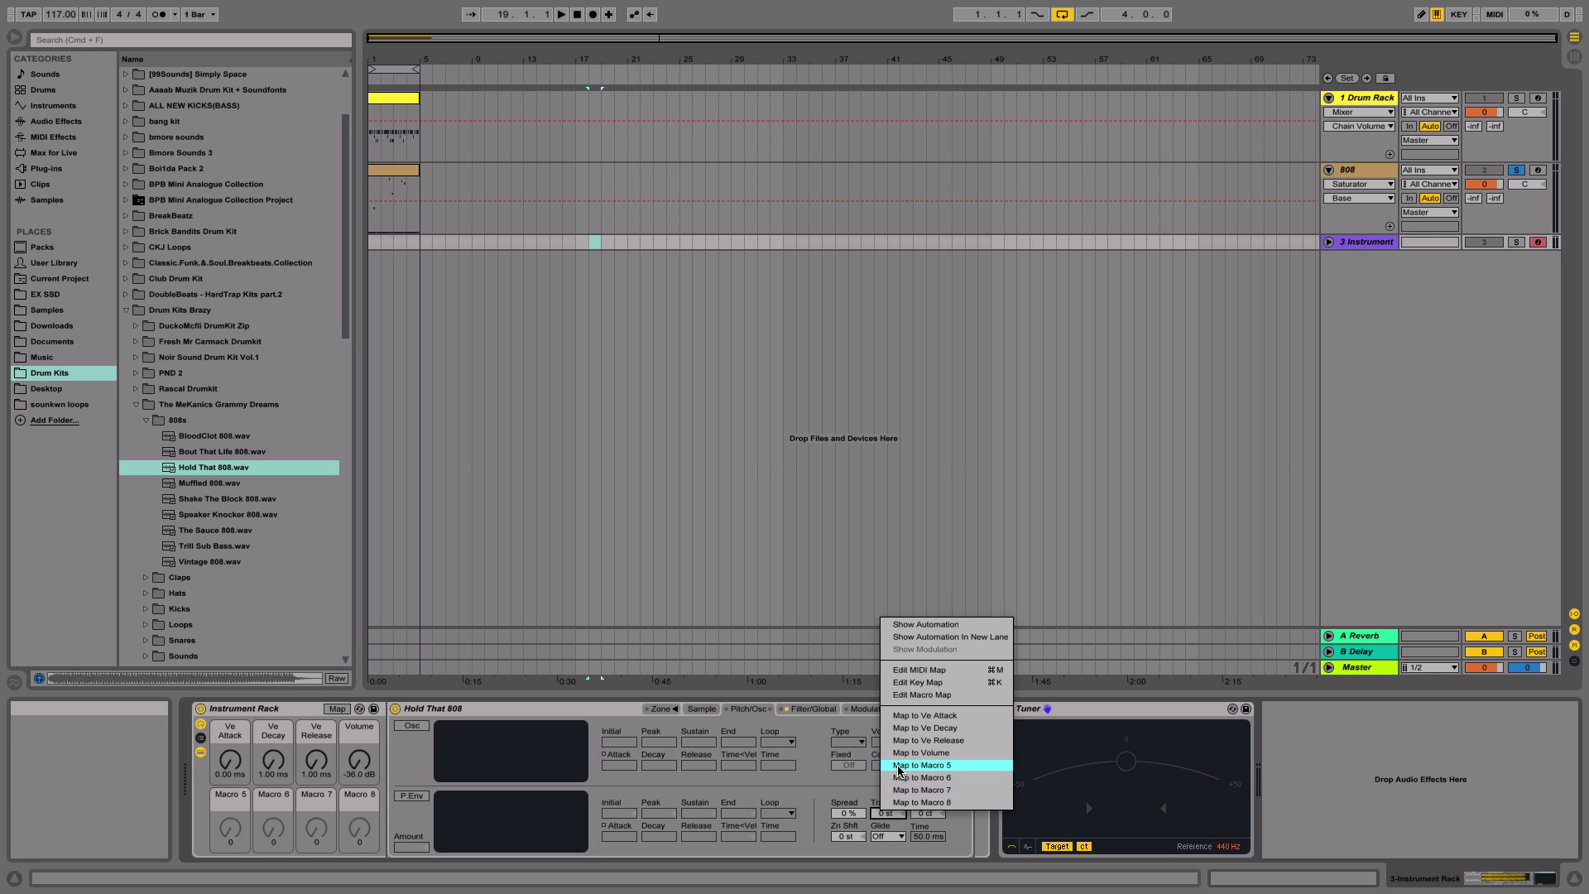
pyautogui.click(828, 796)
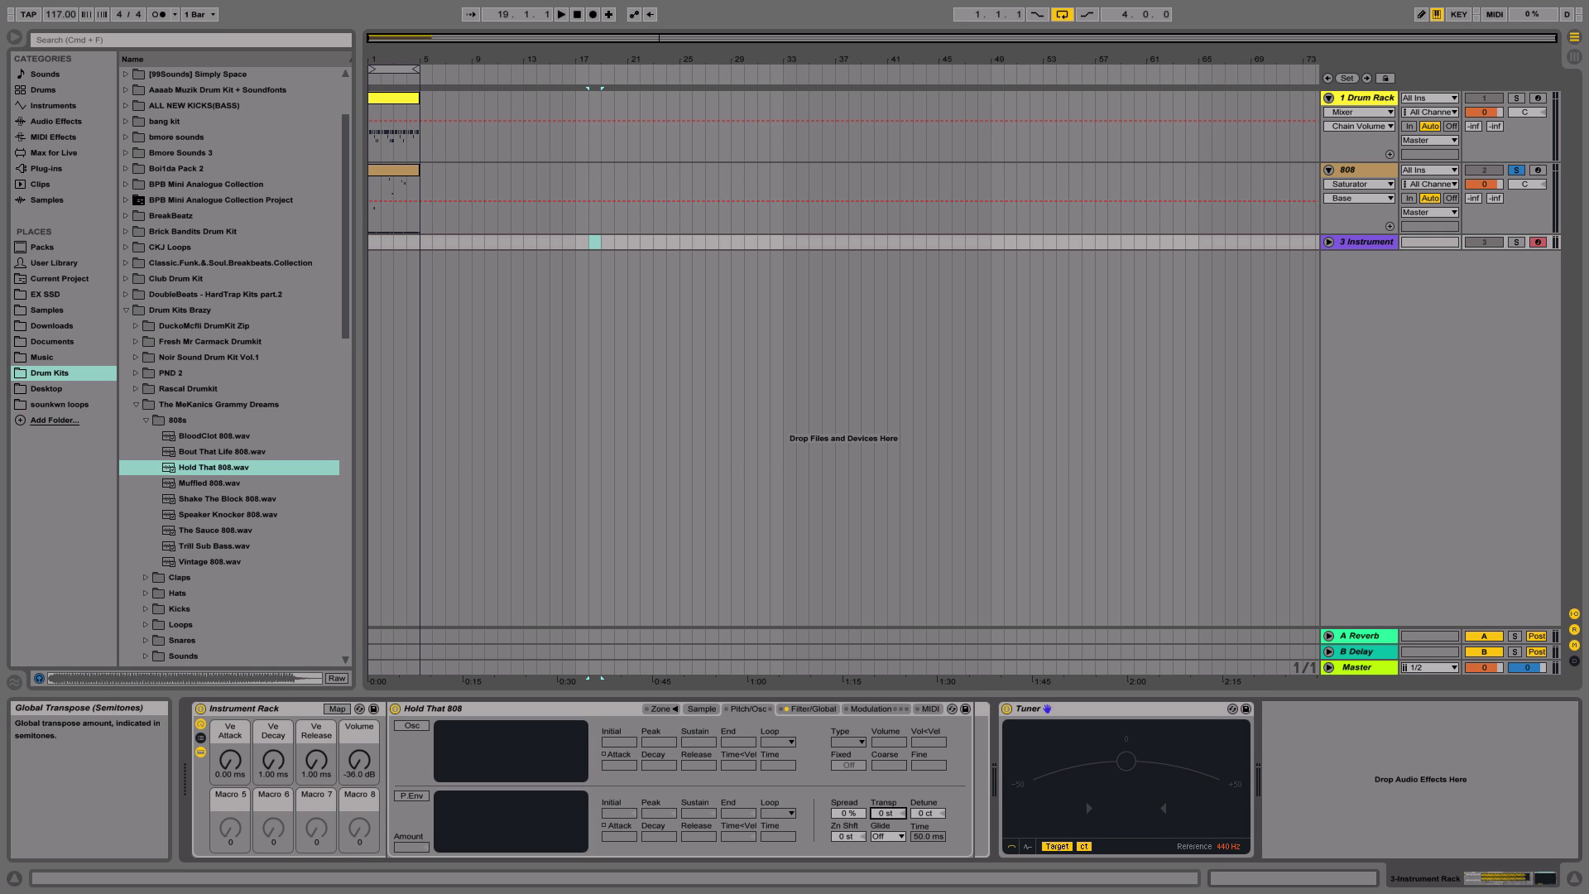
pyautogui.rightClick(890, 815)
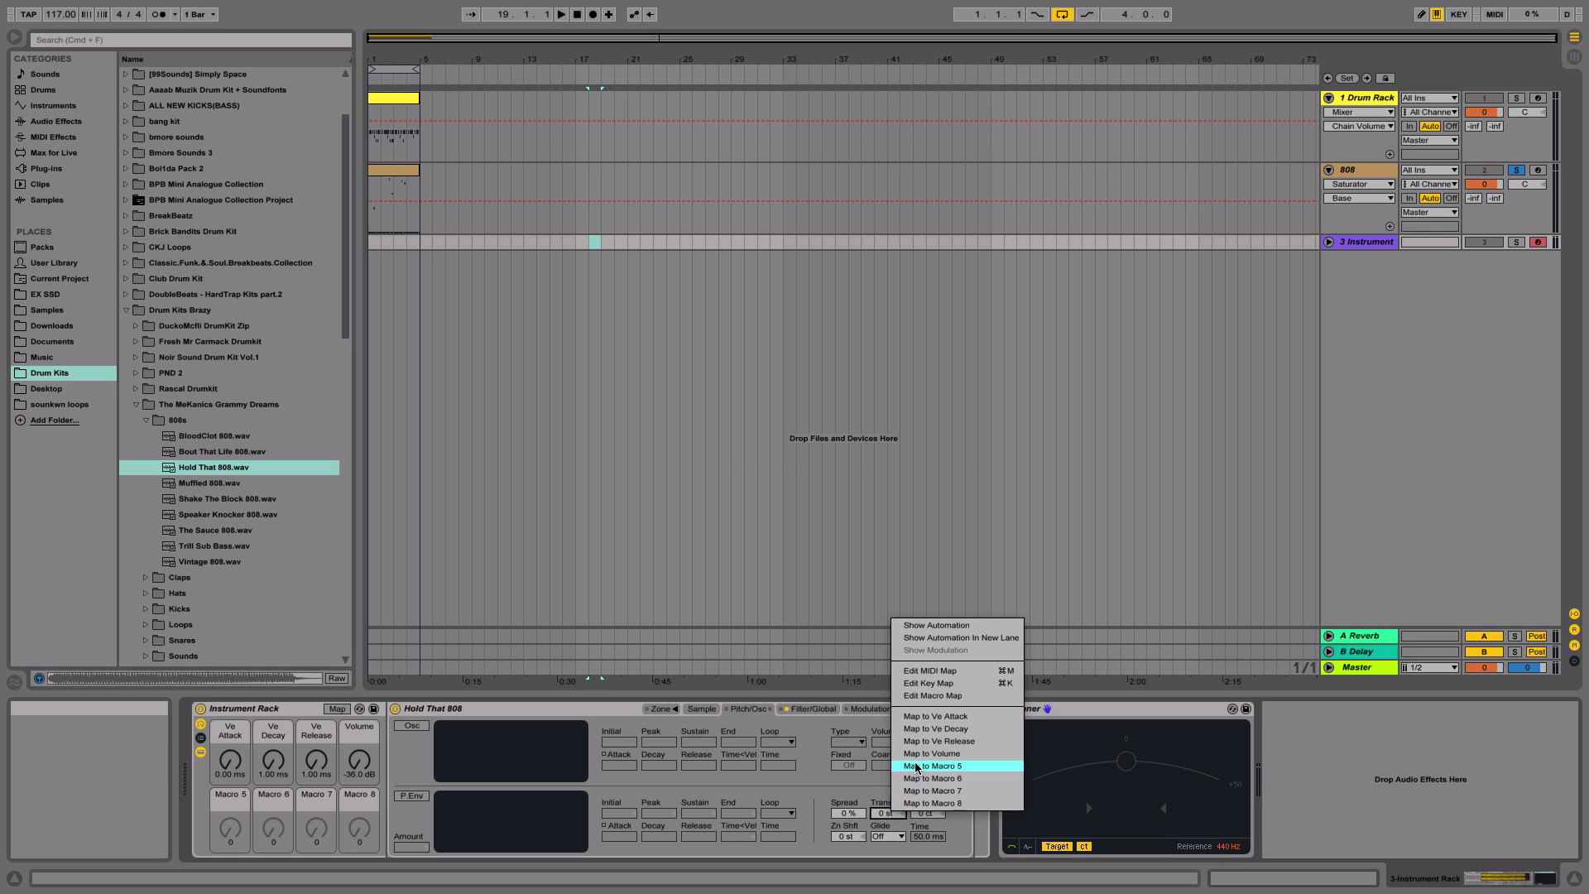
pyautogui.click(935, 766)
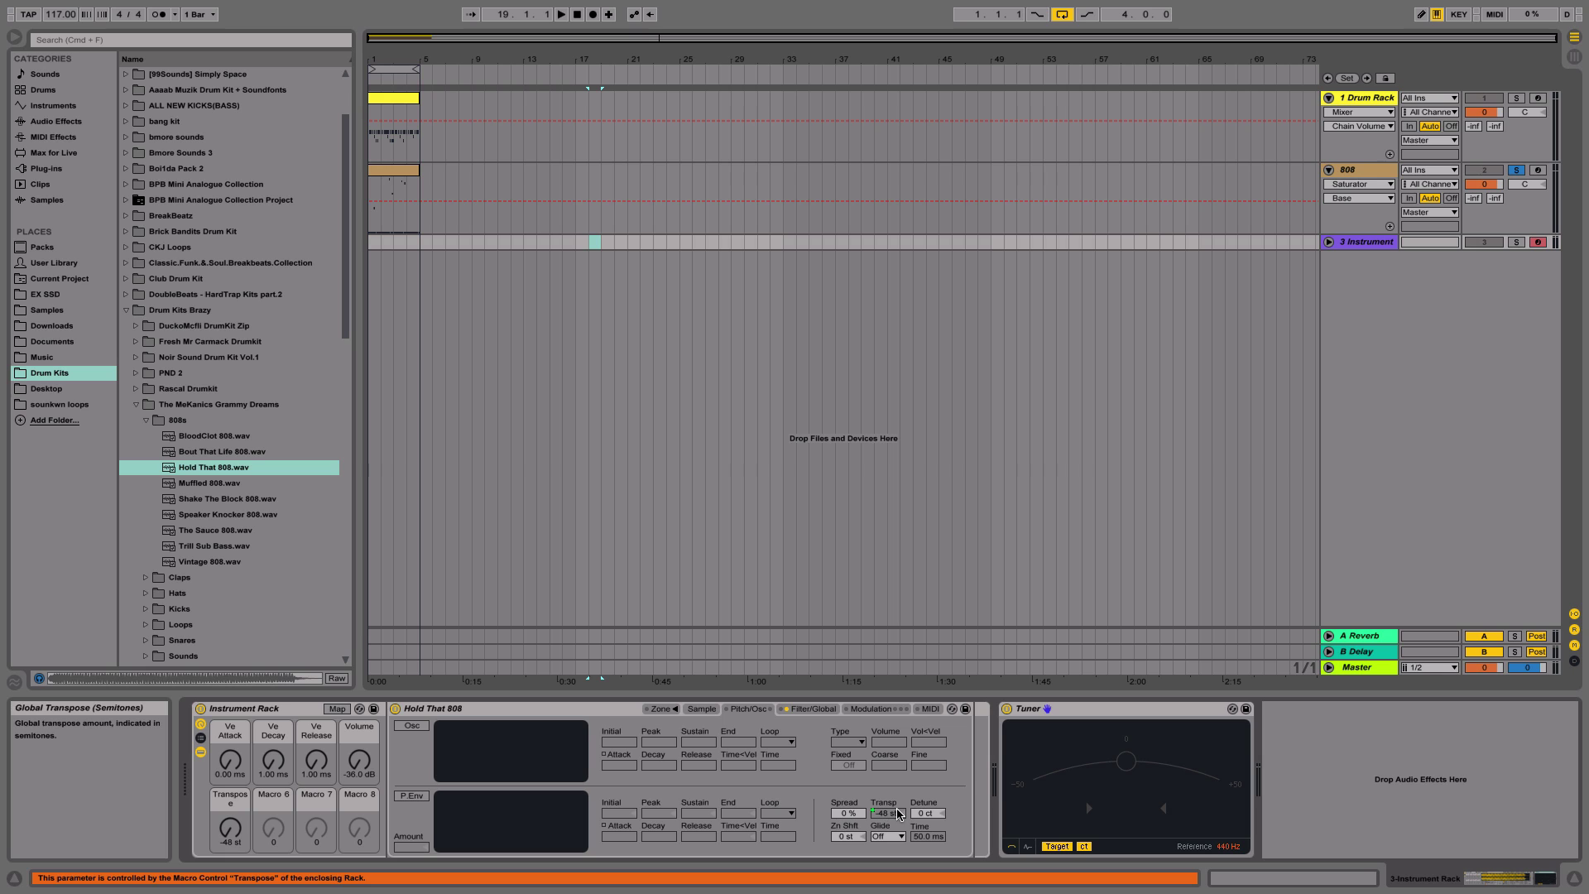
pyautogui.rightClick(922, 815)
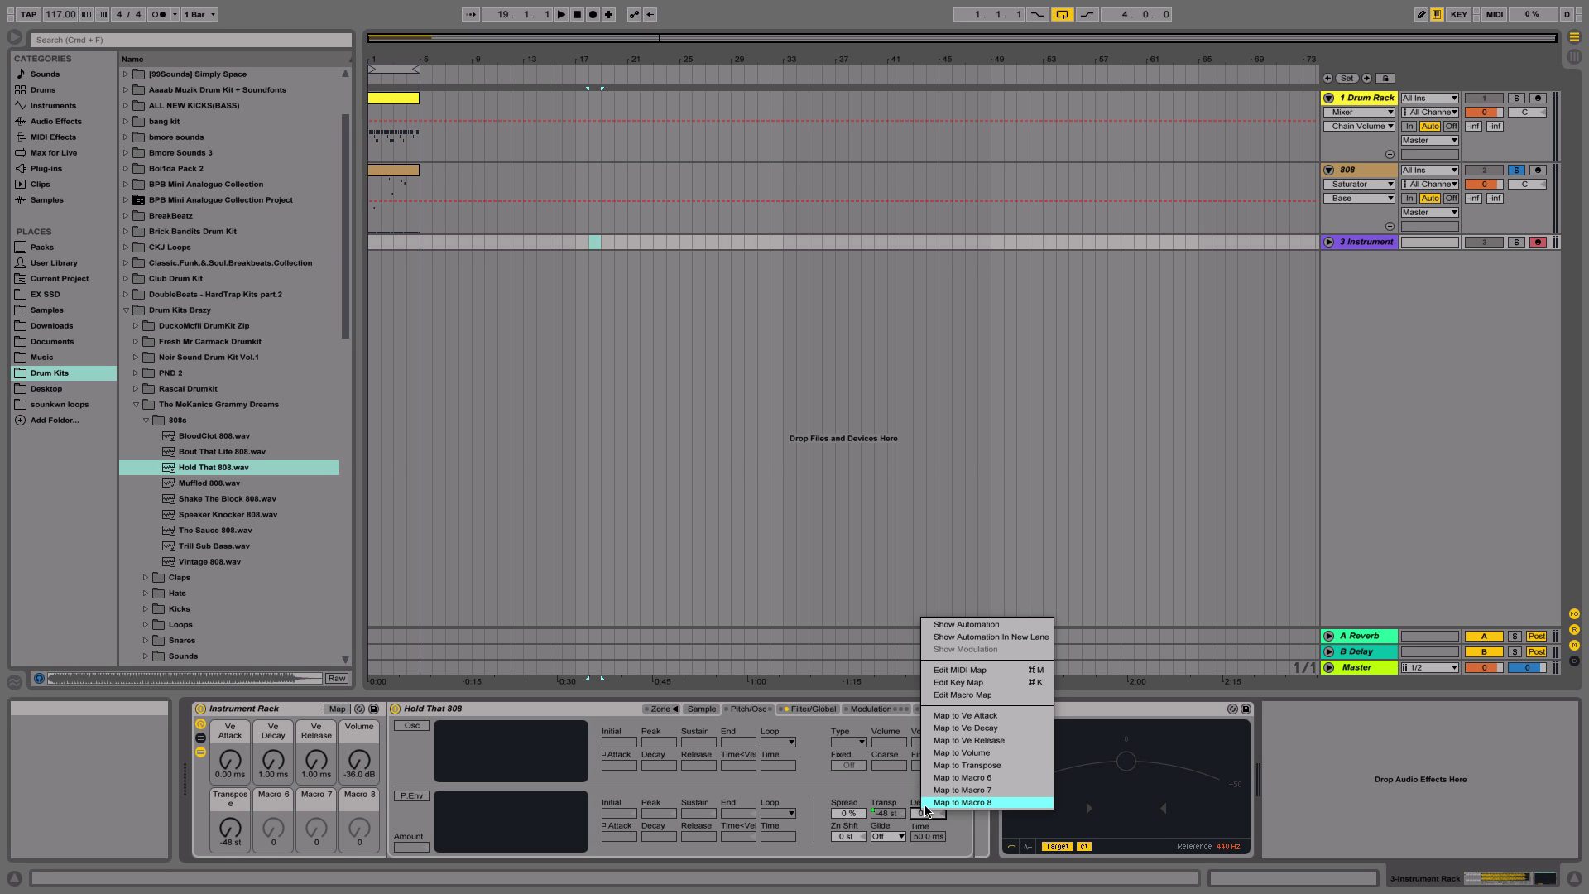
pyautogui.click(938, 784)
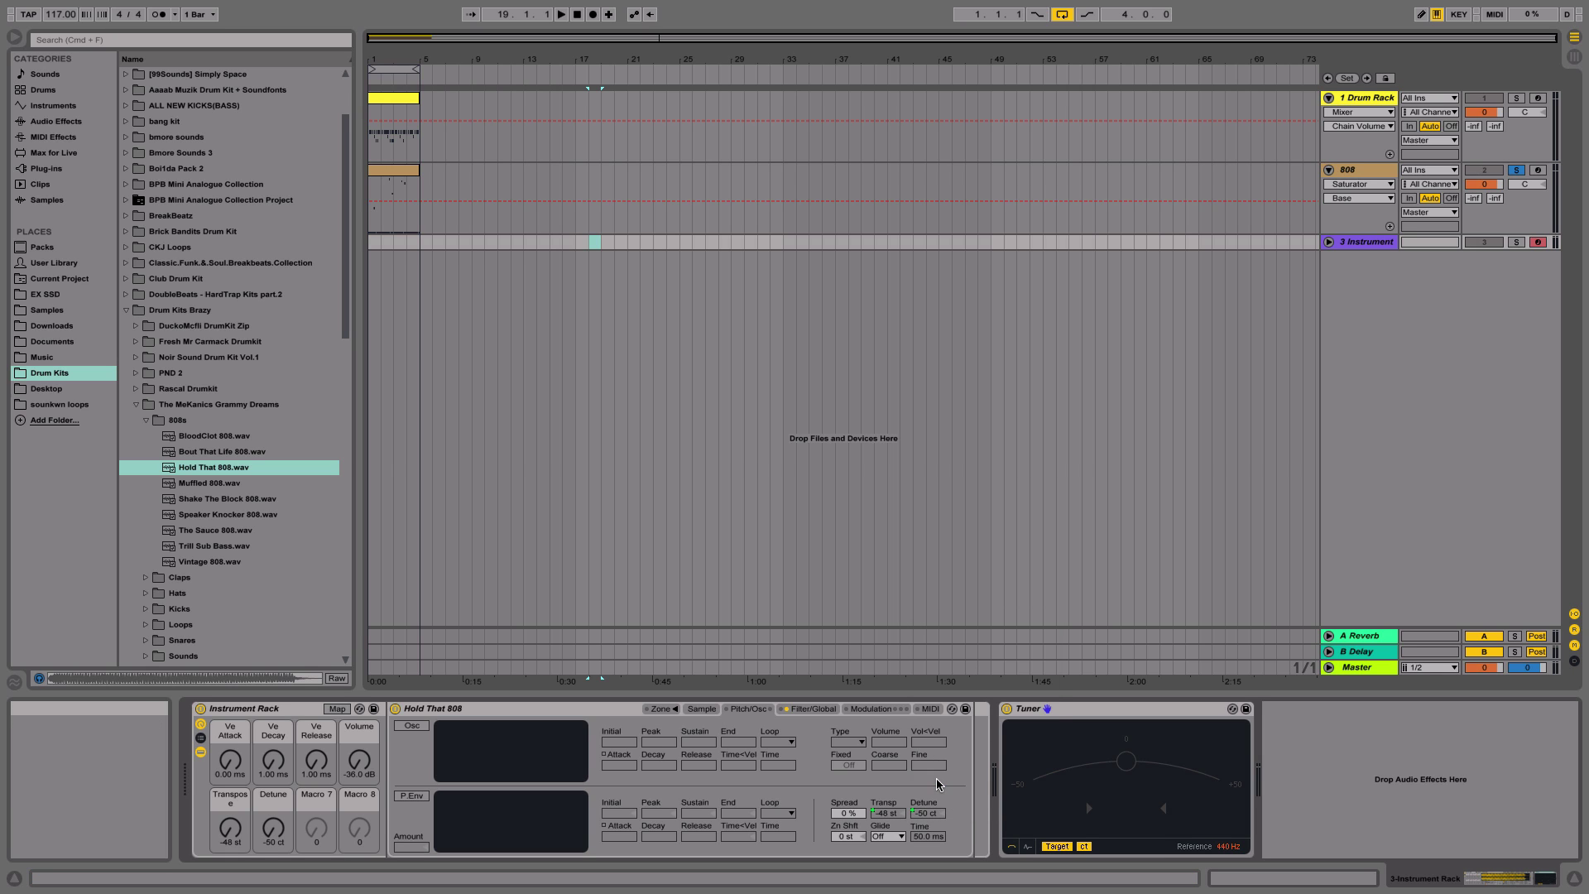
# - Set the Glide mode to Glide and map the glide Time to Macro 7
pyautogui.rightClick(884, 837)
pyautogui.click(884, 838)
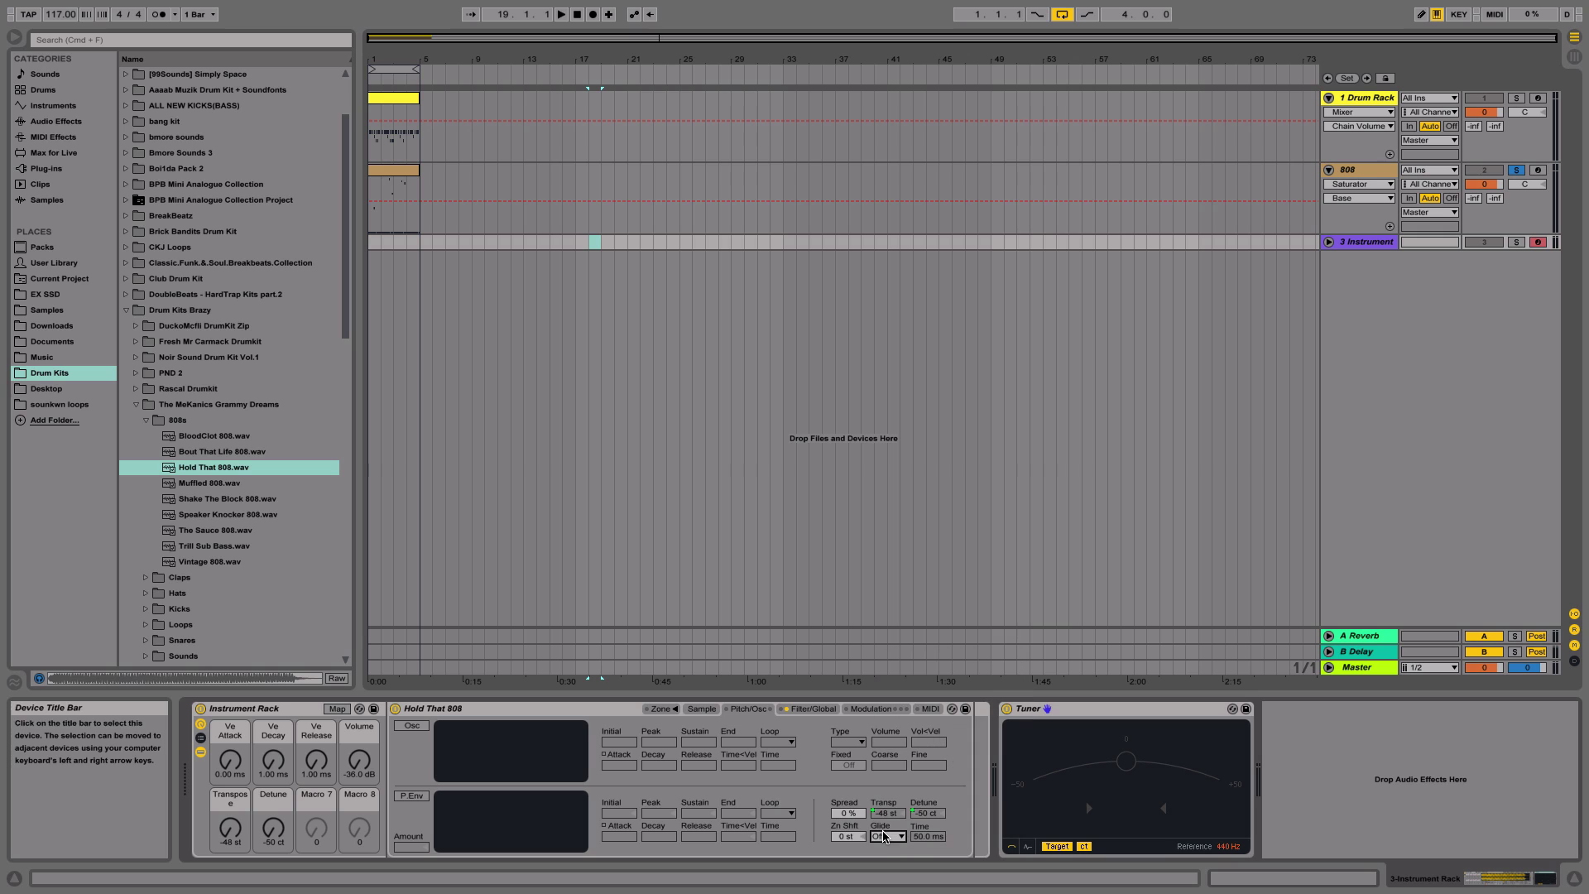
pyautogui.click(883, 838)
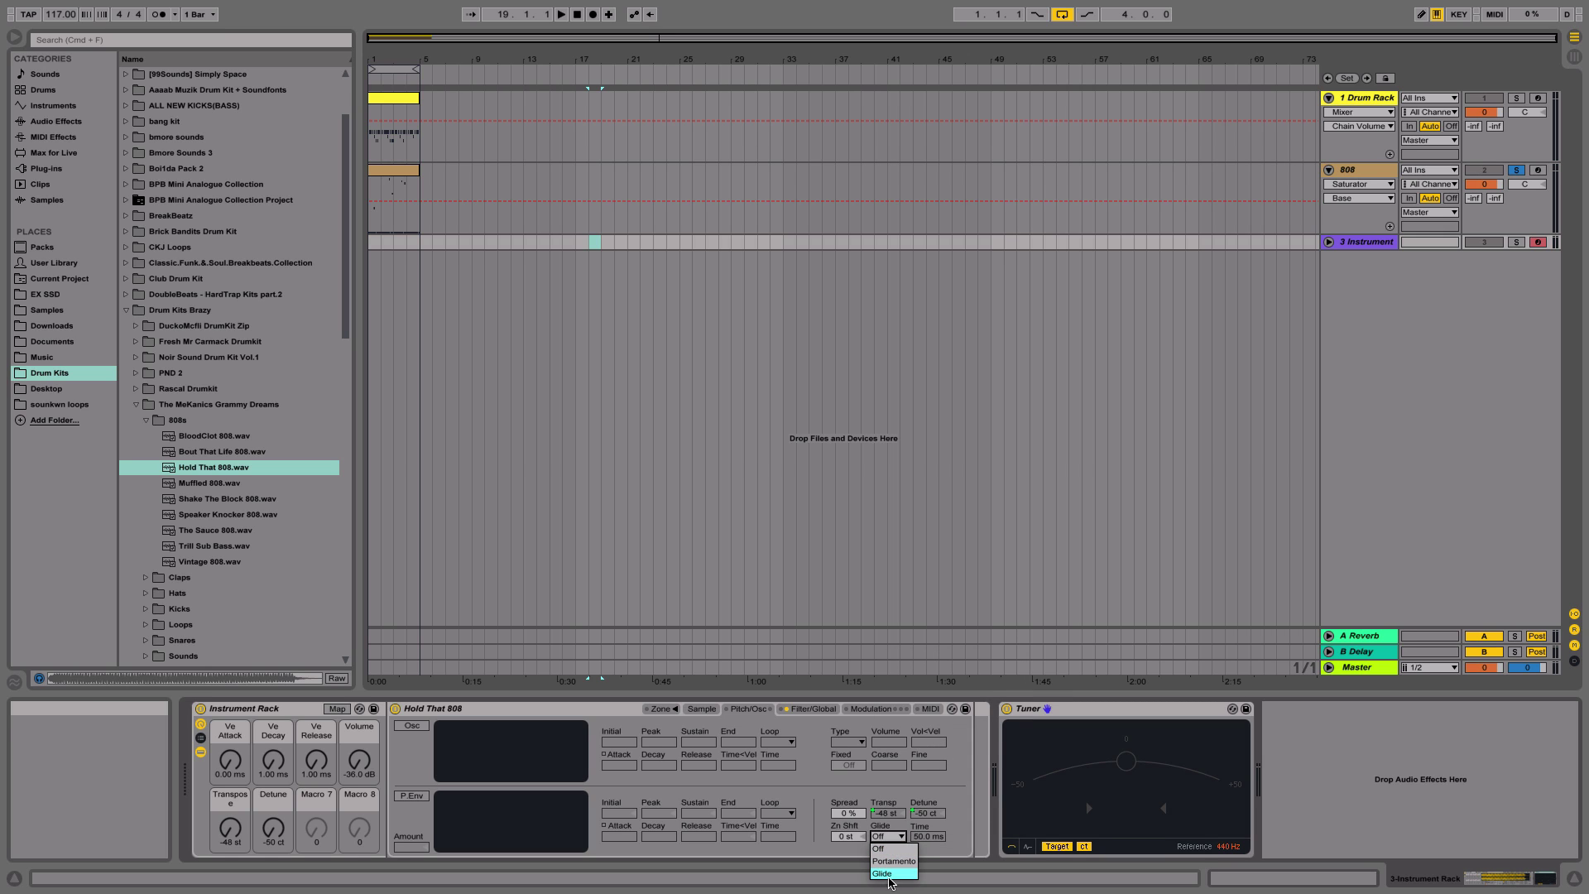
pyautogui.click(891, 874)
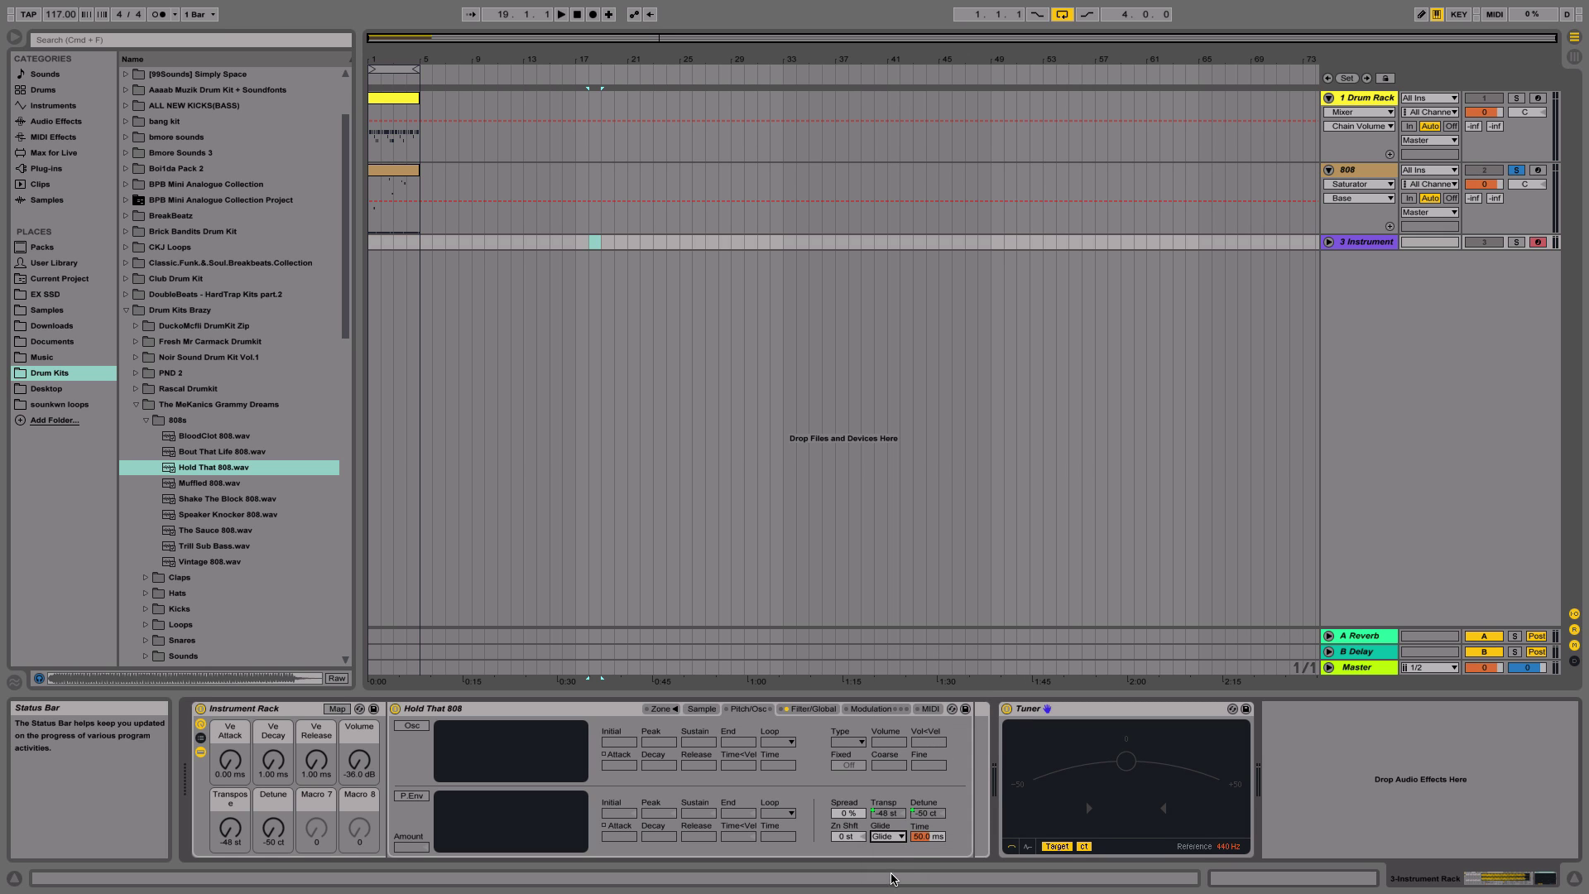
pyautogui.rightClick(927, 836)
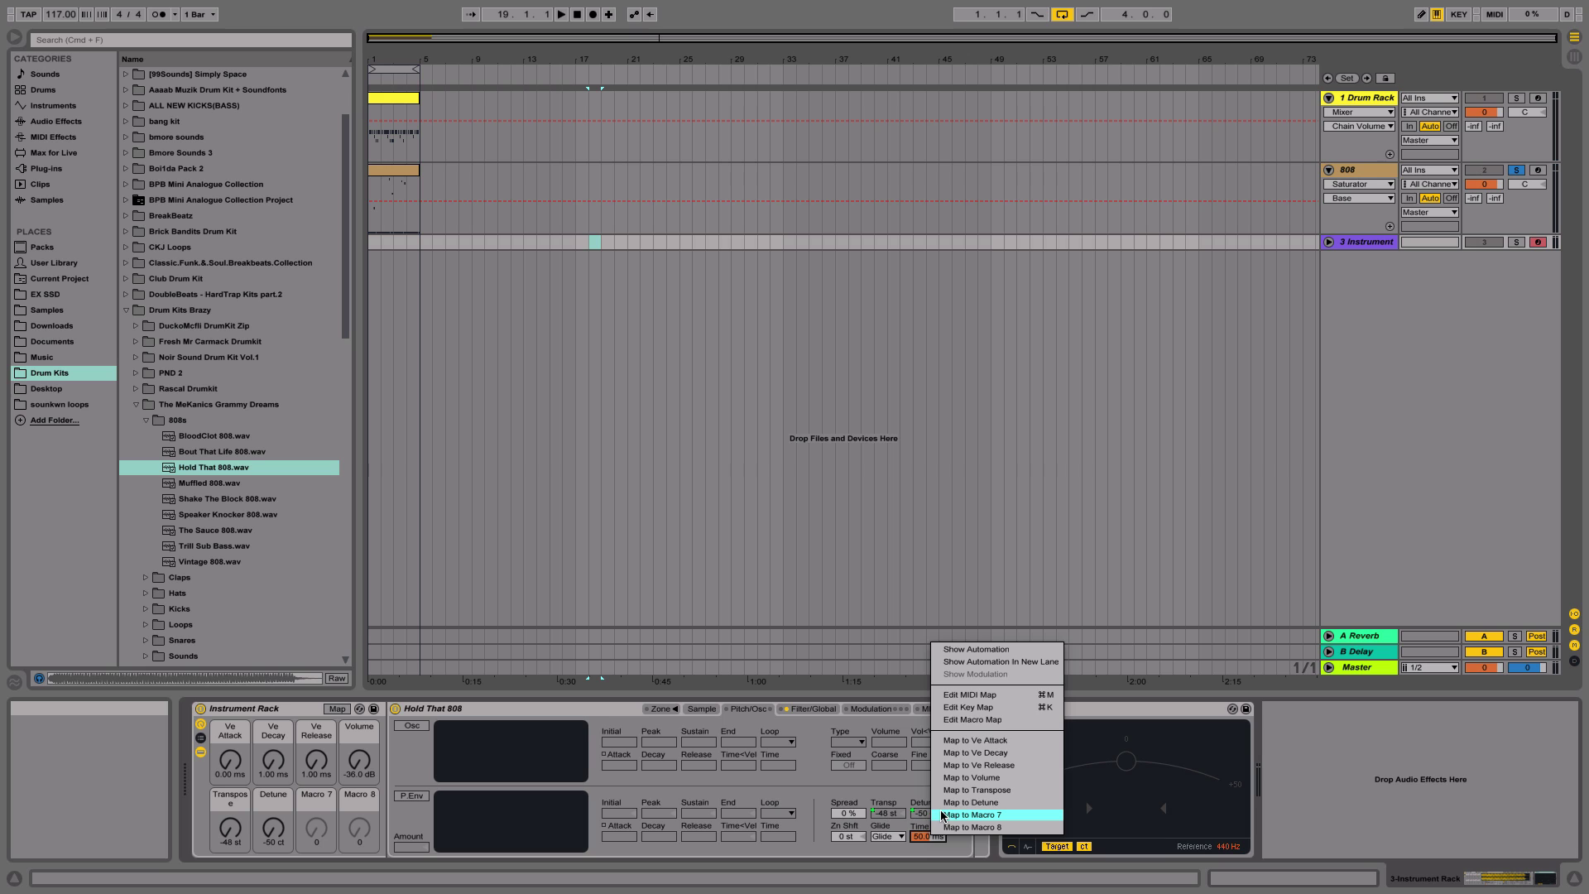
pyautogui.click(942, 816)
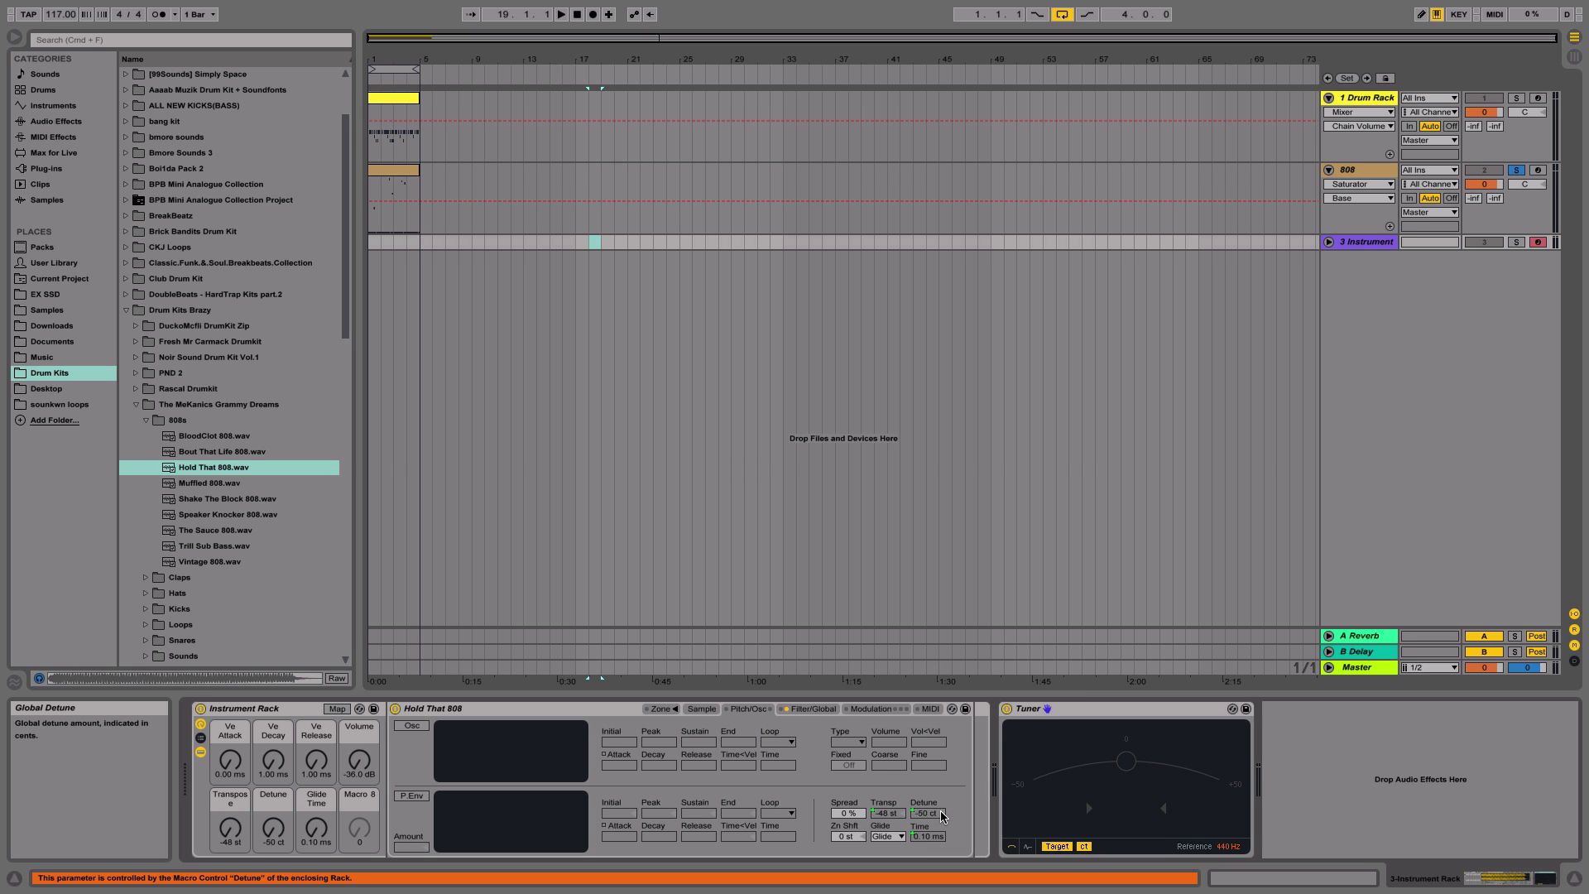
# - Set the Volume macro to 0 dB and the Ve Release macro to 50 ms
pyautogui.click(357, 777)
pyautogui.write('0')
pyautogui.press('Return')
pyautogui.click(313, 776)
pyautogui.write('50')
pyautogui.press('Return')
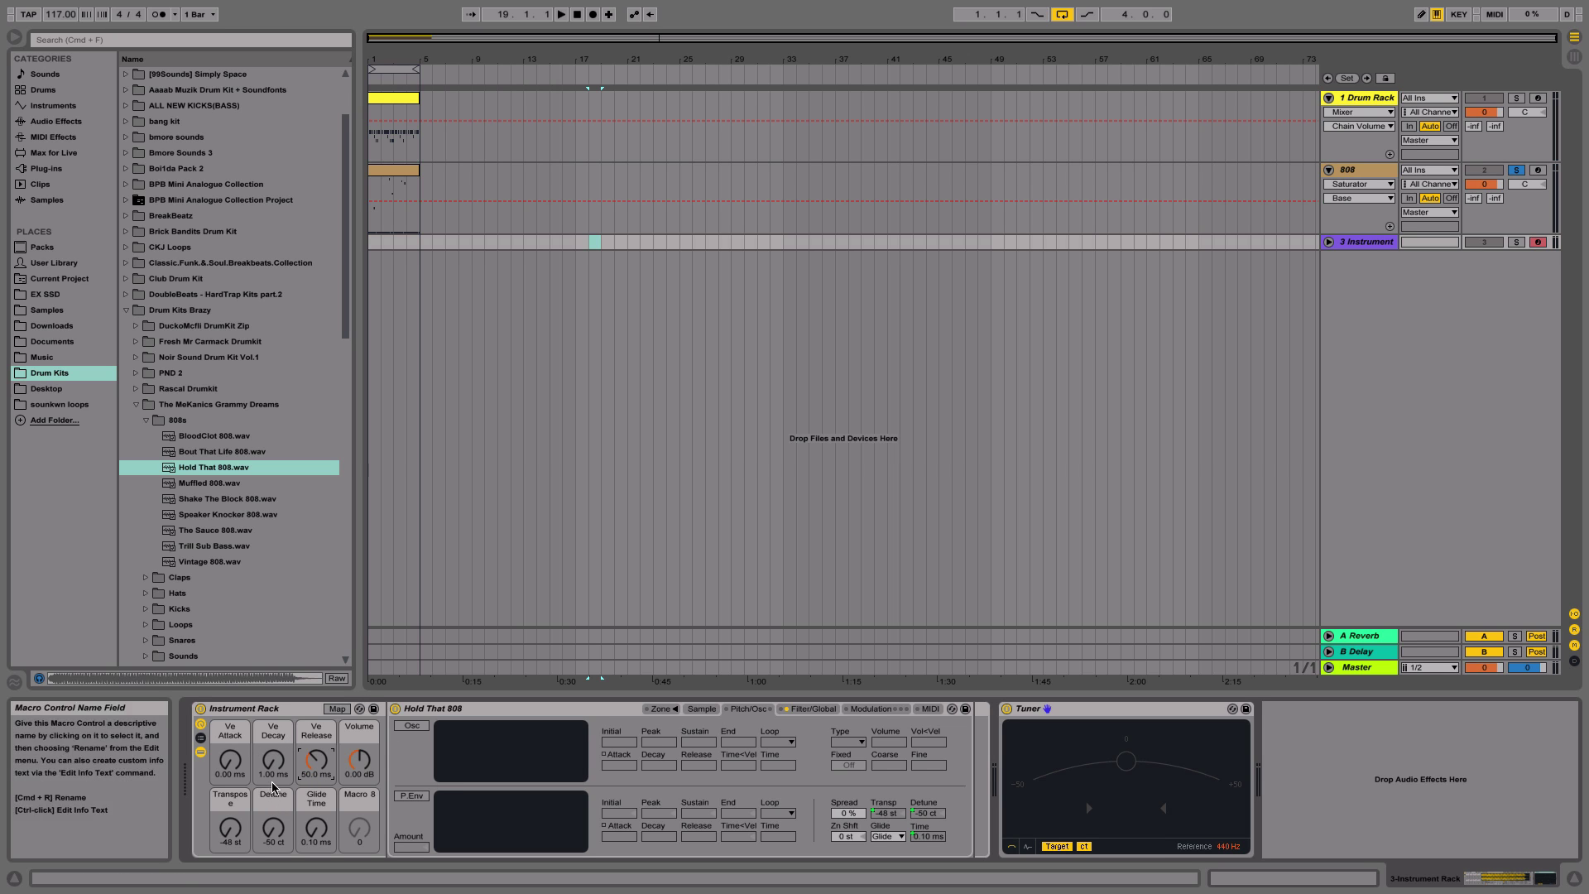
# - Raise the Ve Decay macro to about 200 ms and nudge the attack slightly longer
pyautogui.click(813, 709)
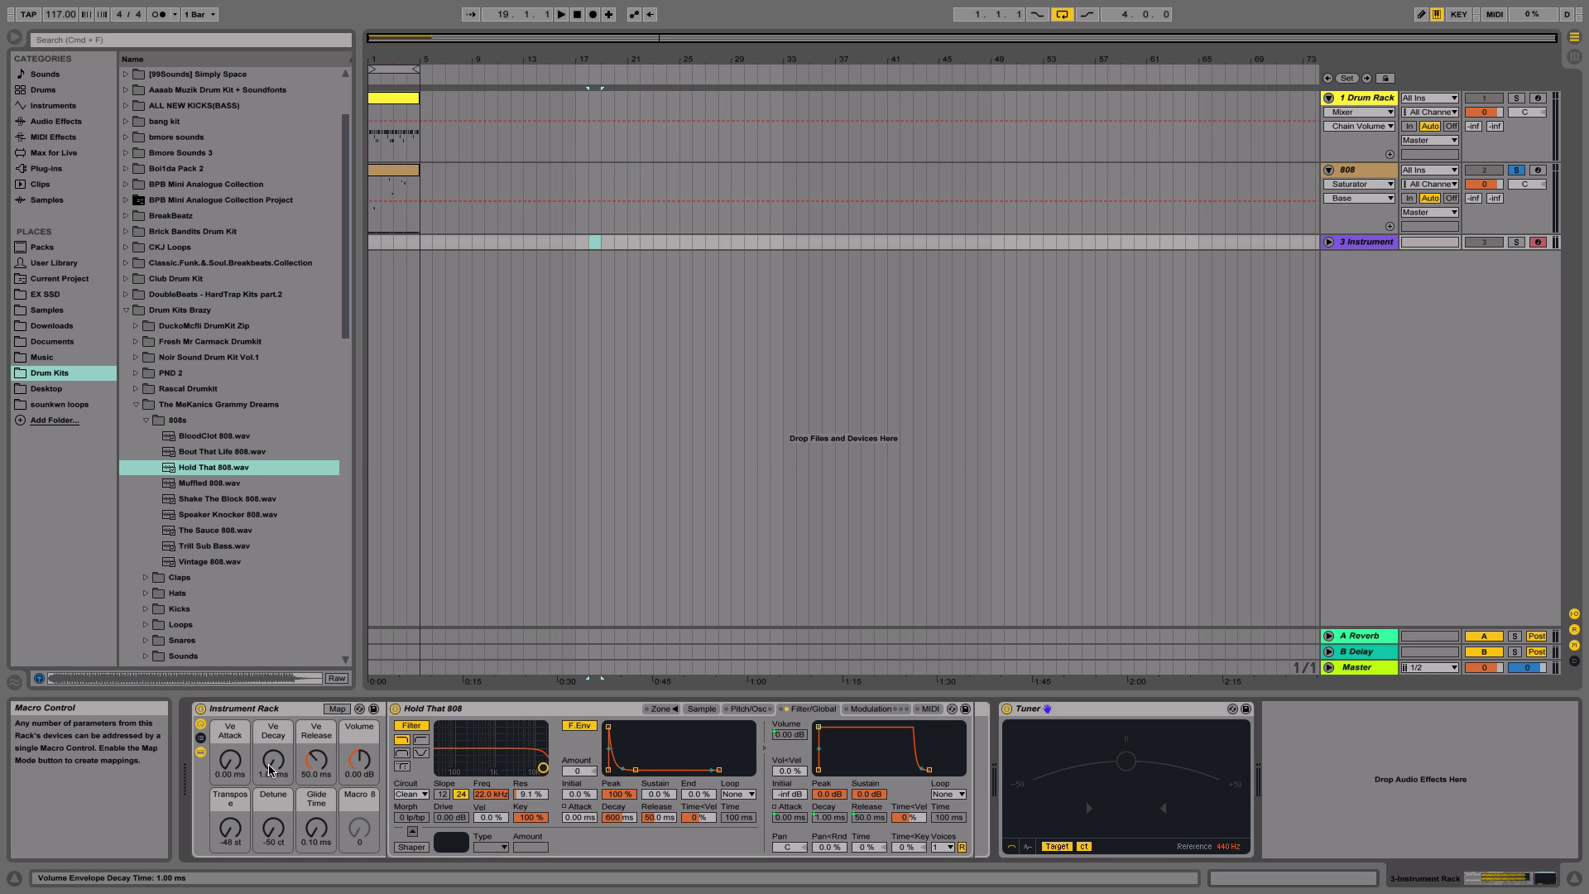
pyautogui.moveTo(273, 760); pyautogui.dragTo(273, 734)
pyautogui.moveTo(230, 759); pyautogui.dragTo(231, 769)
# - Set the Transpose macro to 0 st and enter 50 for Glide Time
pyautogui.click(225, 845)
pyautogui.write('0')
pyautogui.press('Return')
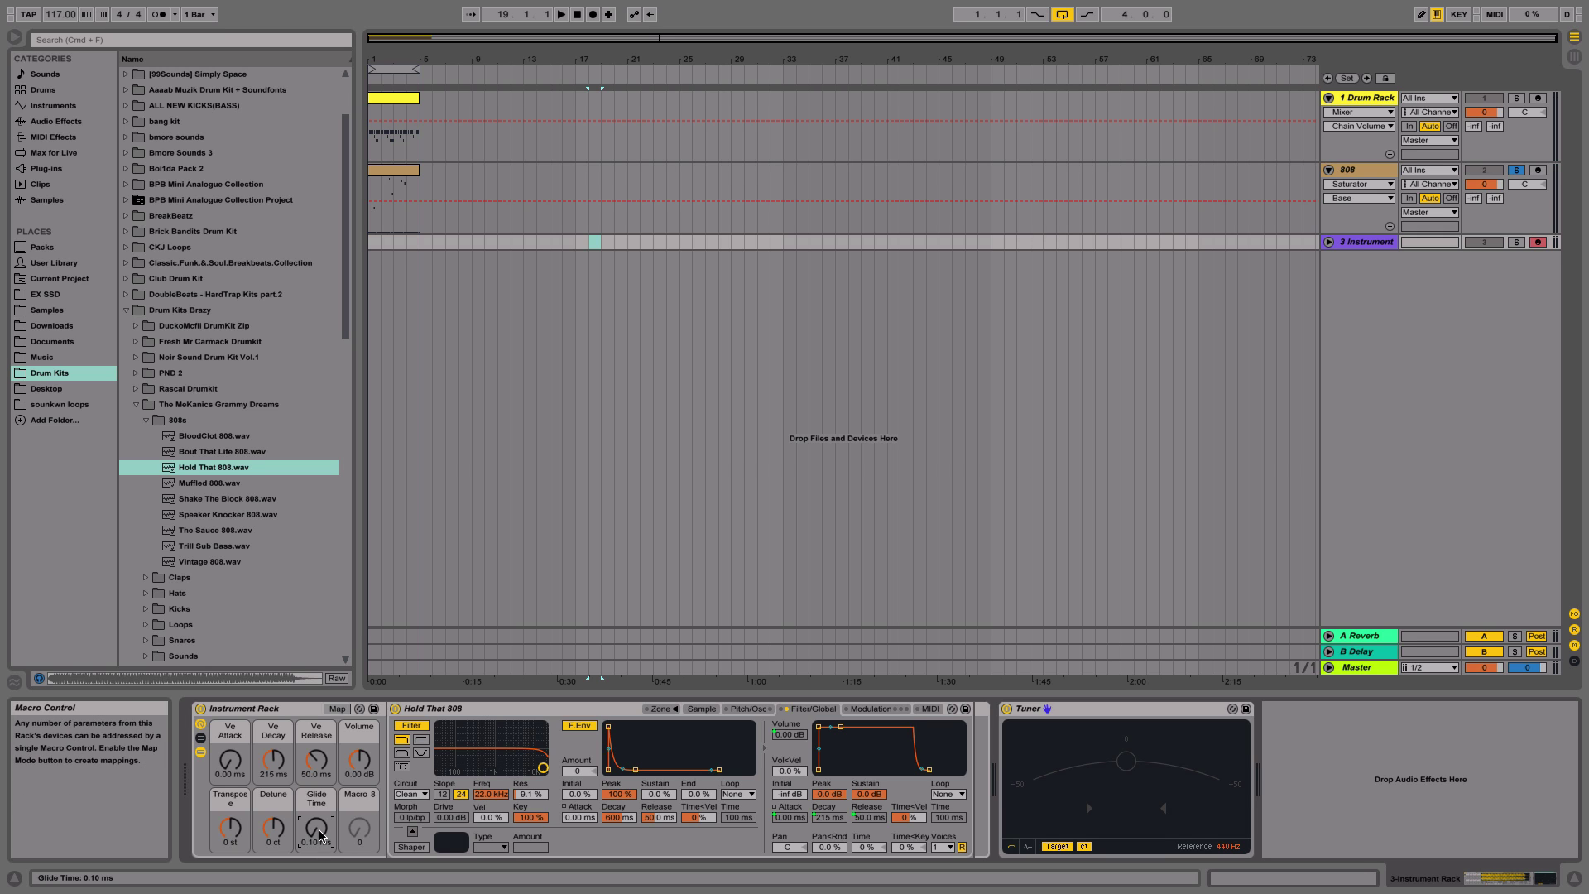
pyautogui.write('50')
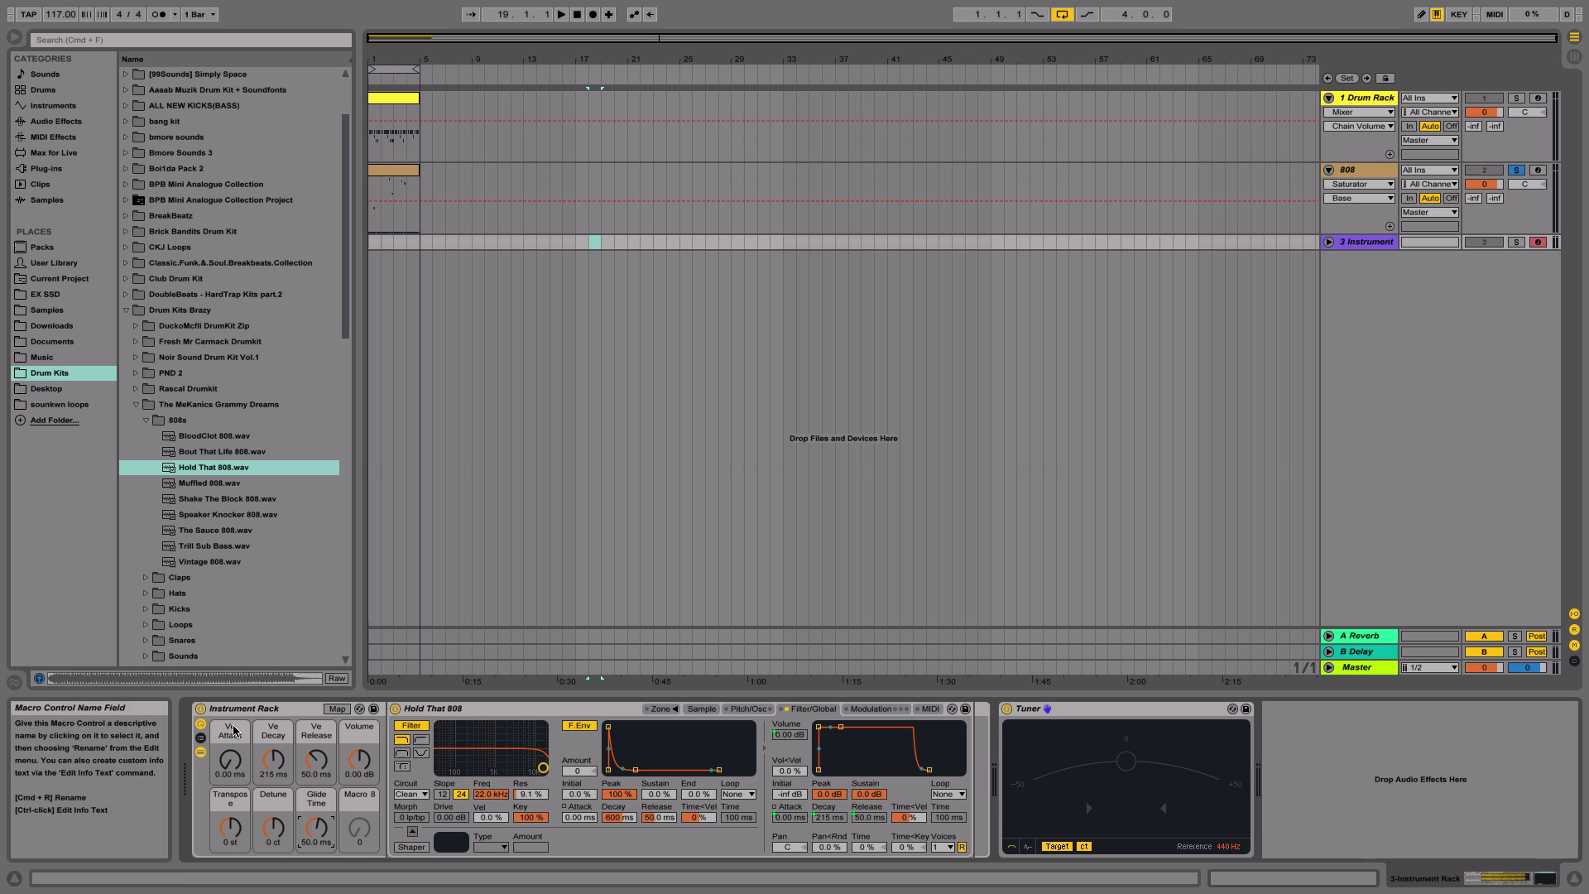
# - Rename the Ve Attack and Ve Decay macros to Attack and Decay, then start renaming Ve Release
pyautogui.rightClick(231, 759)
pyautogui.click(271, 618)
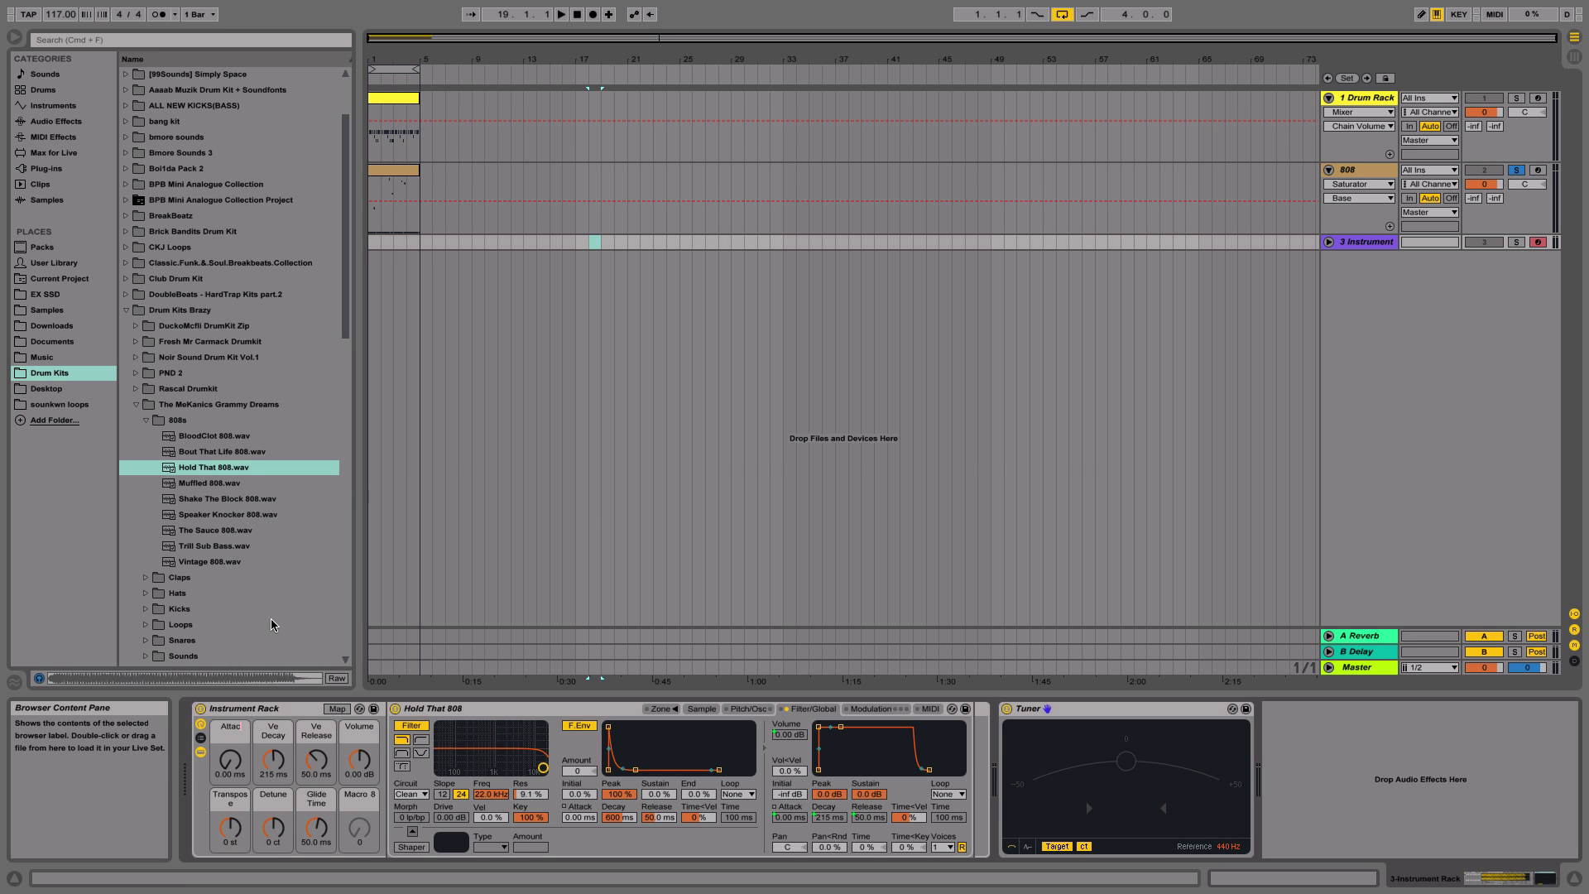
pyautogui.write('Attack')
pyautogui.press('Return')
pyautogui.rightClick(273, 760)
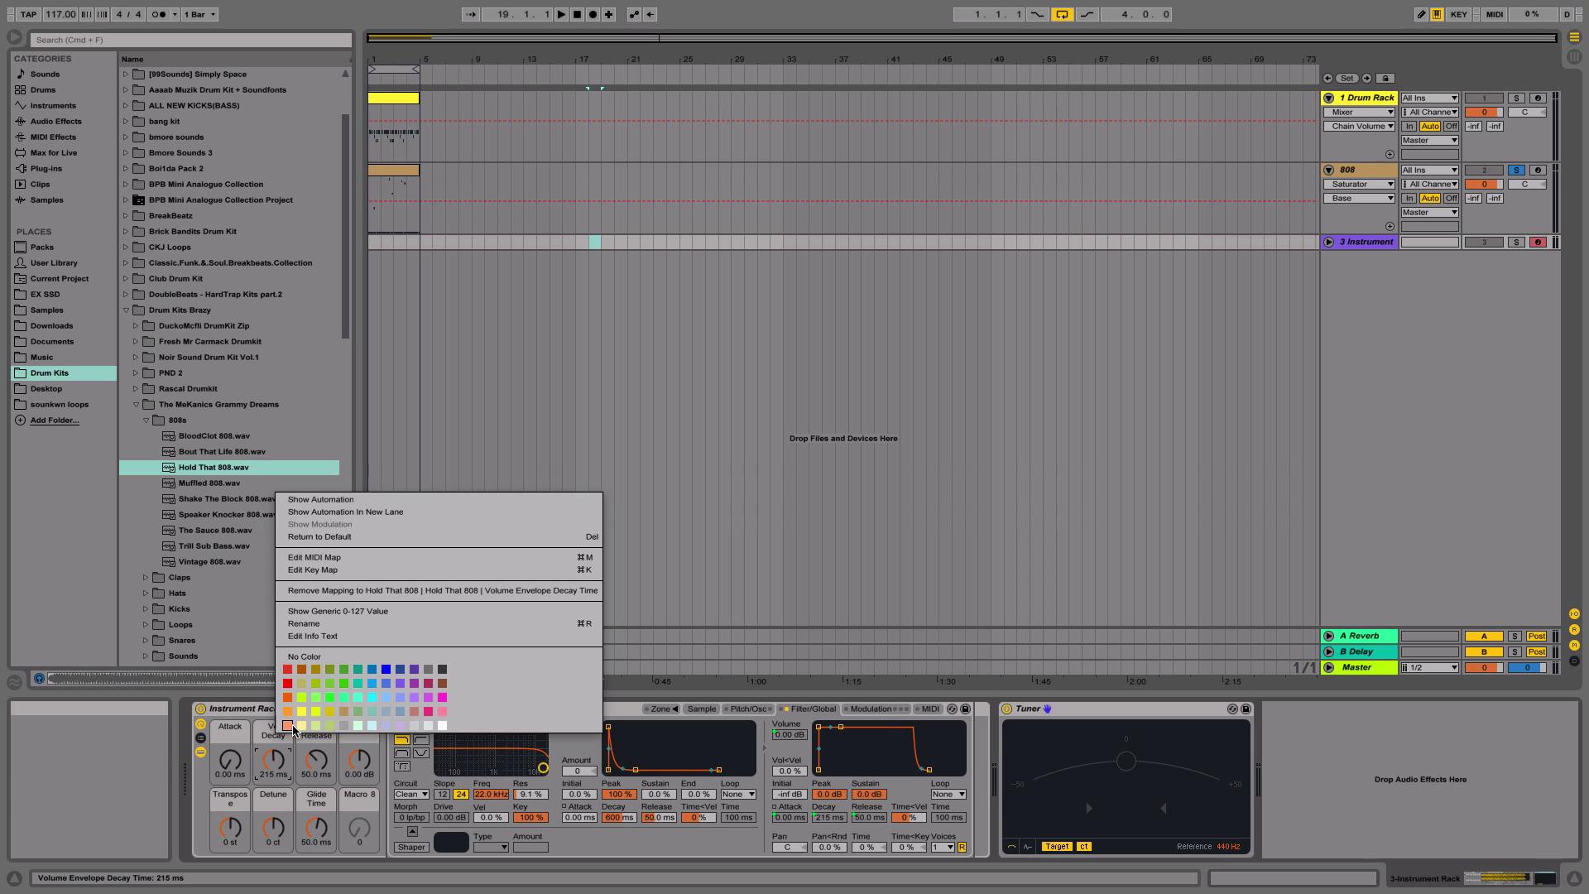
pyautogui.click(310, 628)
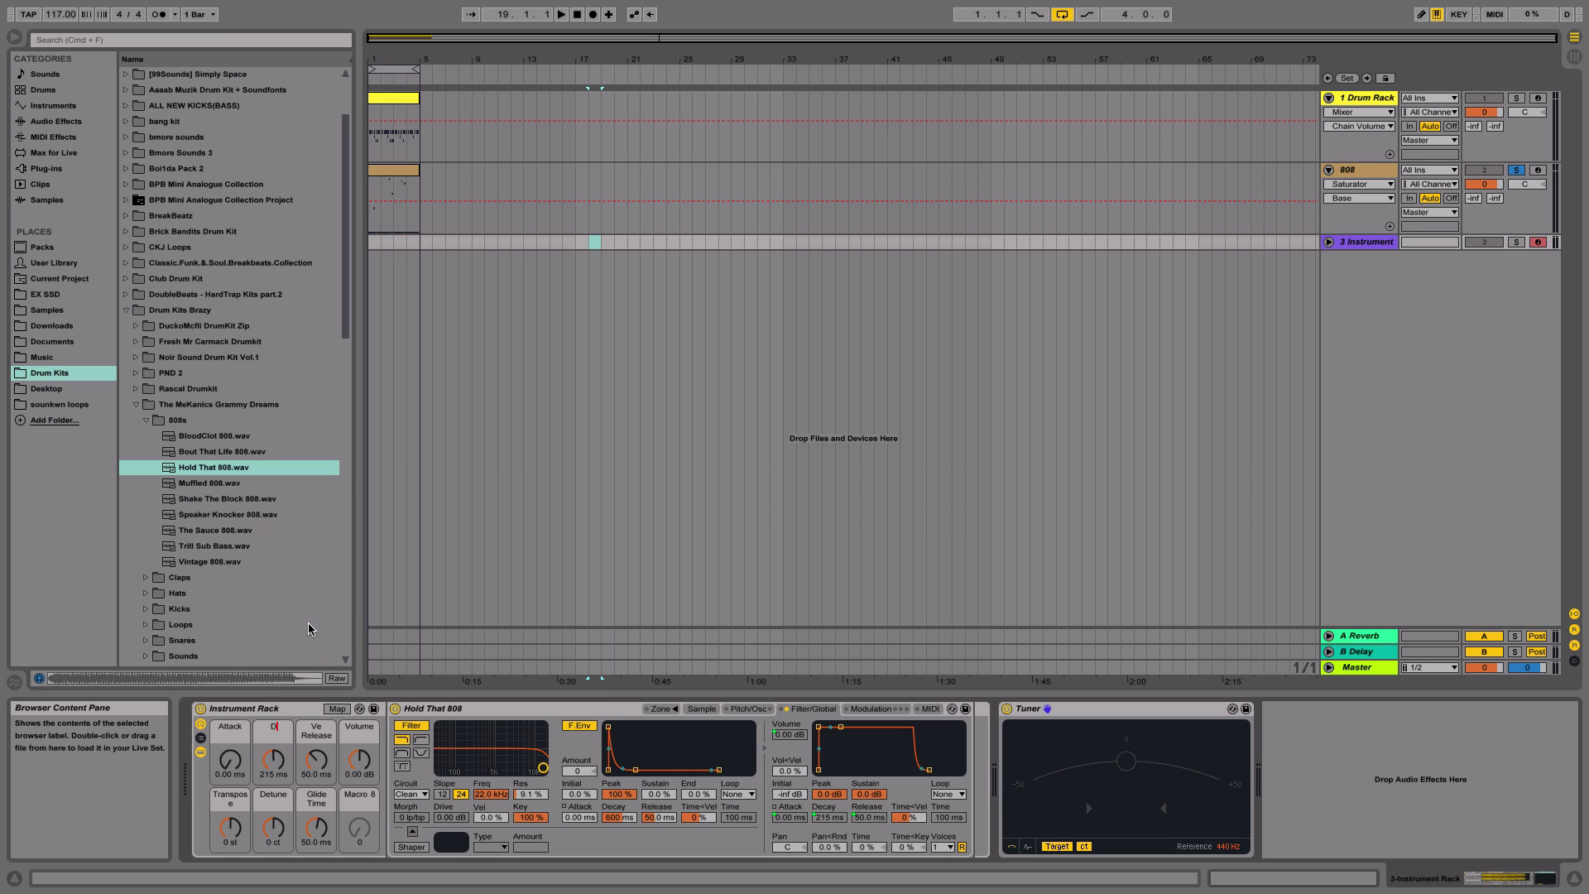
pyautogui.write('Decay')
pyautogui.press('Return')
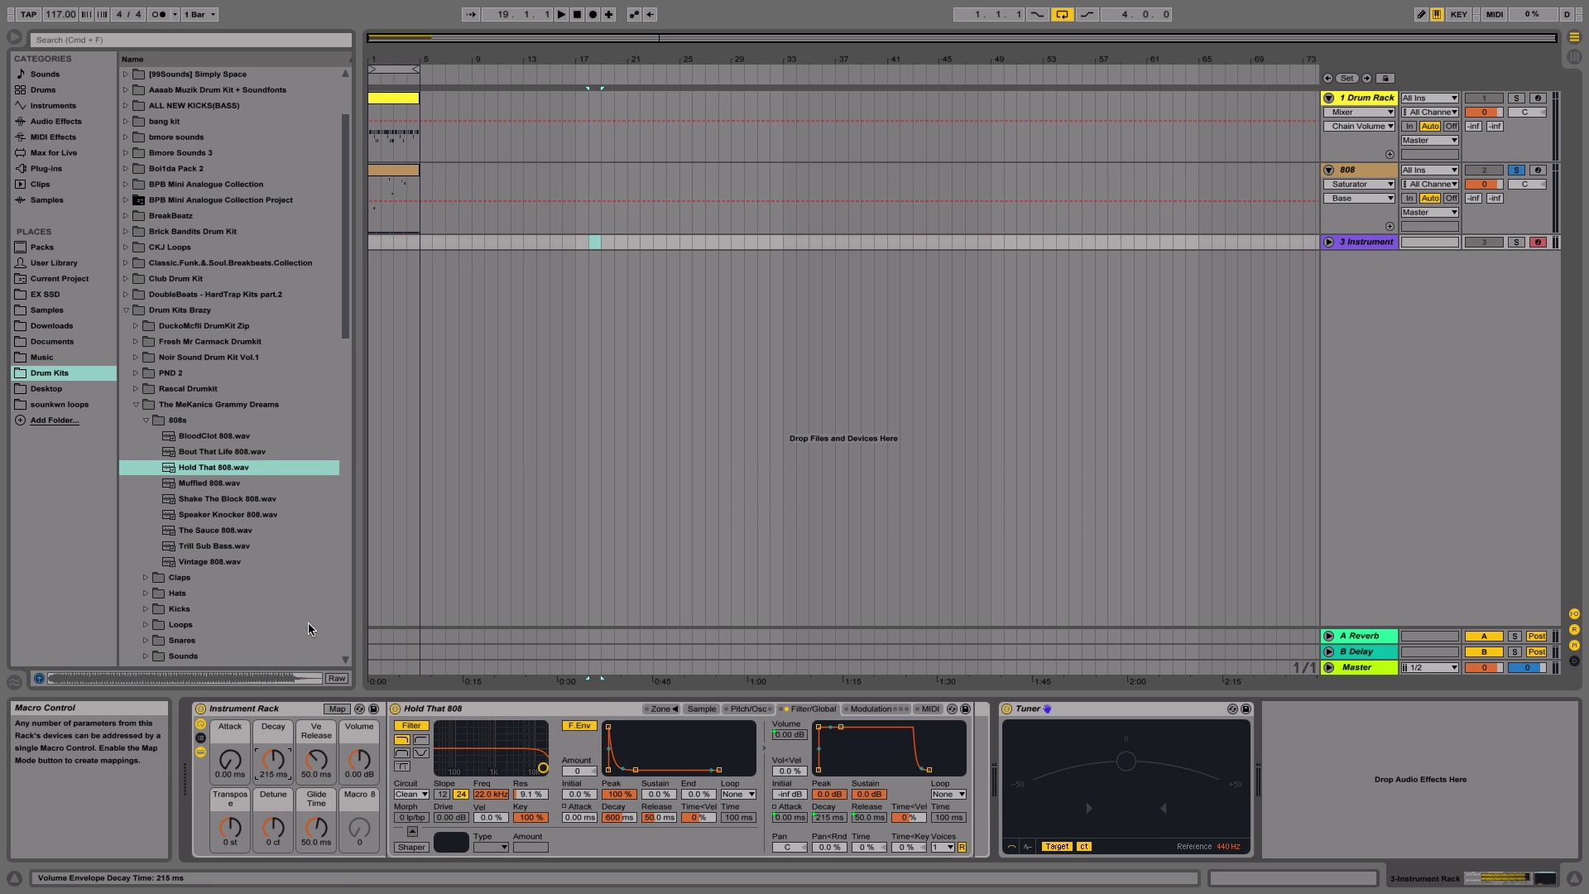
pyautogui.rightClick(334, 730)
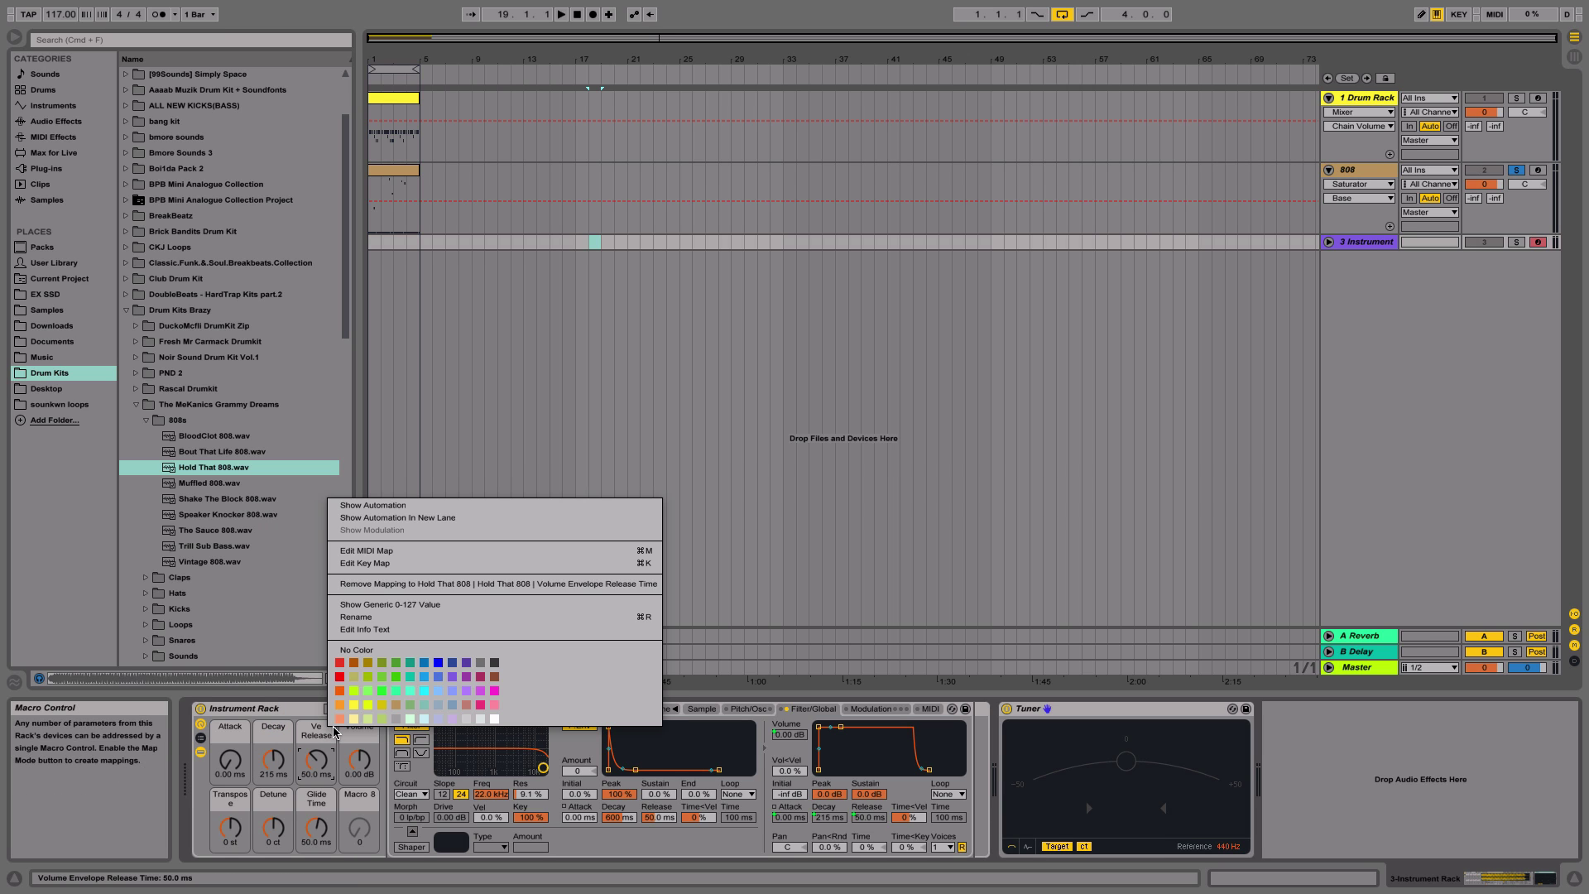
pyautogui.click(366, 616)
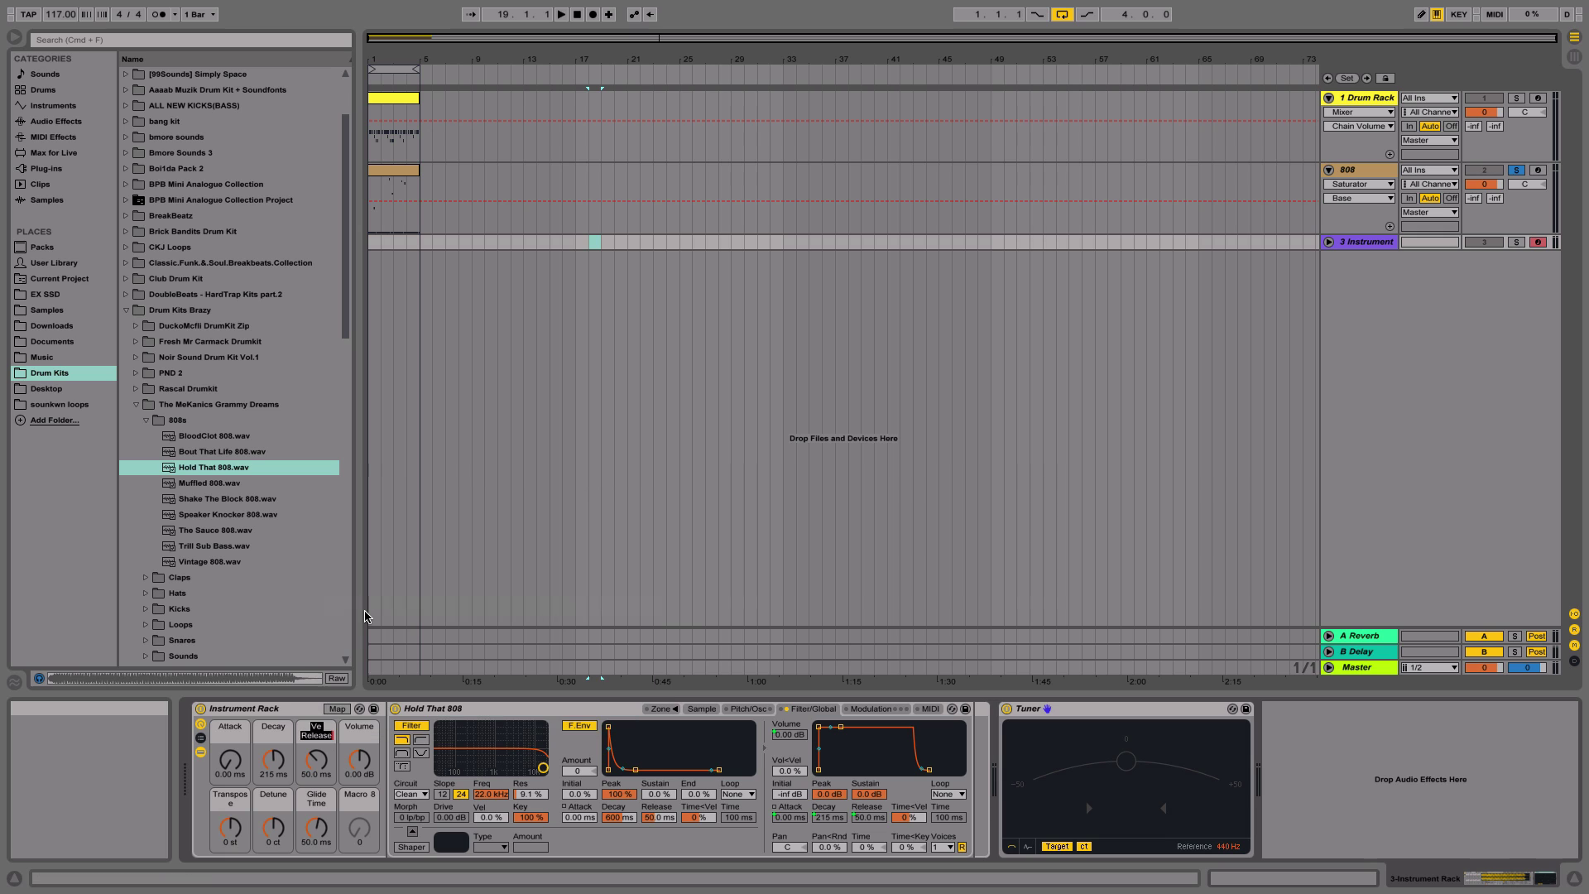
# - Save the Instrument Rack as the user preset '808 Glide Device'
pyautogui.click(373, 710)
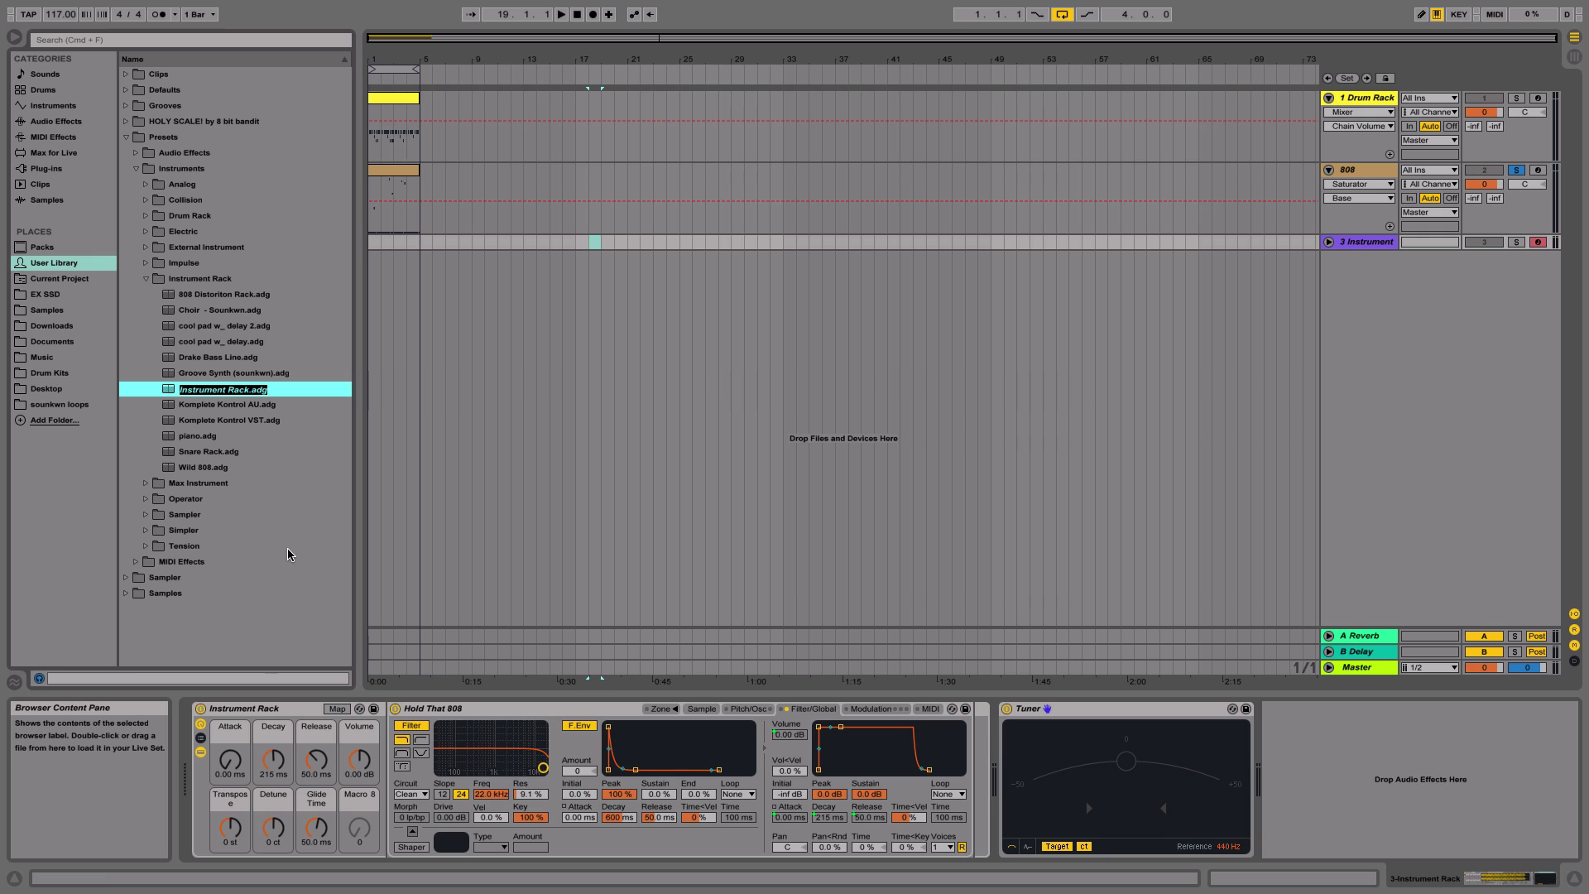
pyautogui.write('80')
pyautogui.write('8 Glide Device')
pyautogui.press('Return')
pyautogui.press('Return')
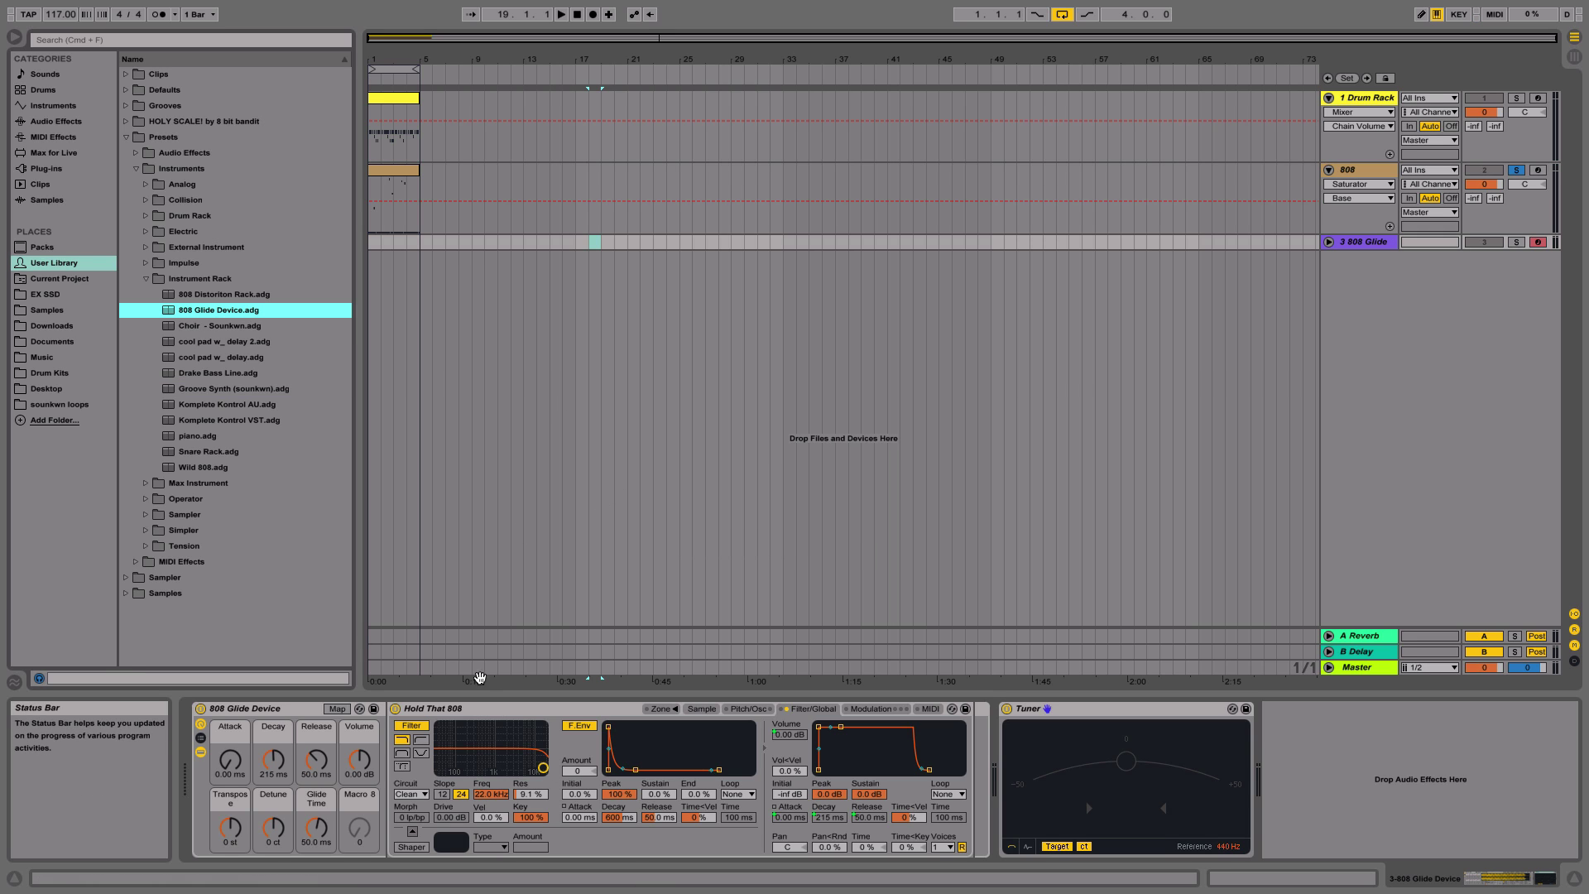
# - Show the 808 Glide Sampler's Pitch/Osc settings and solo track 3
pyautogui.click(280, 710)
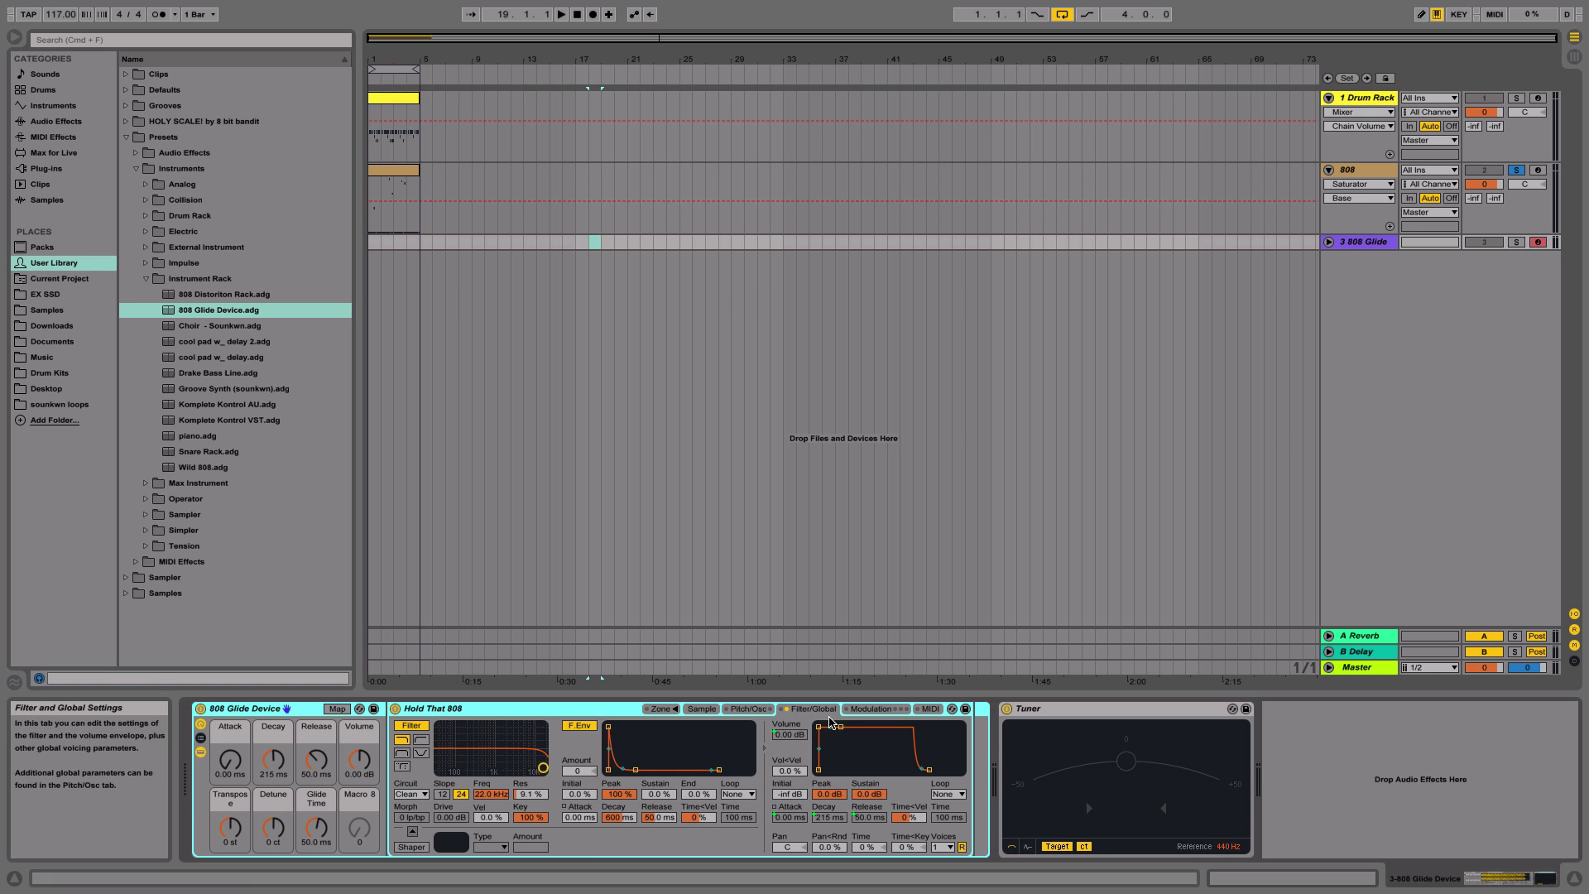
pyautogui.click(741, 710)
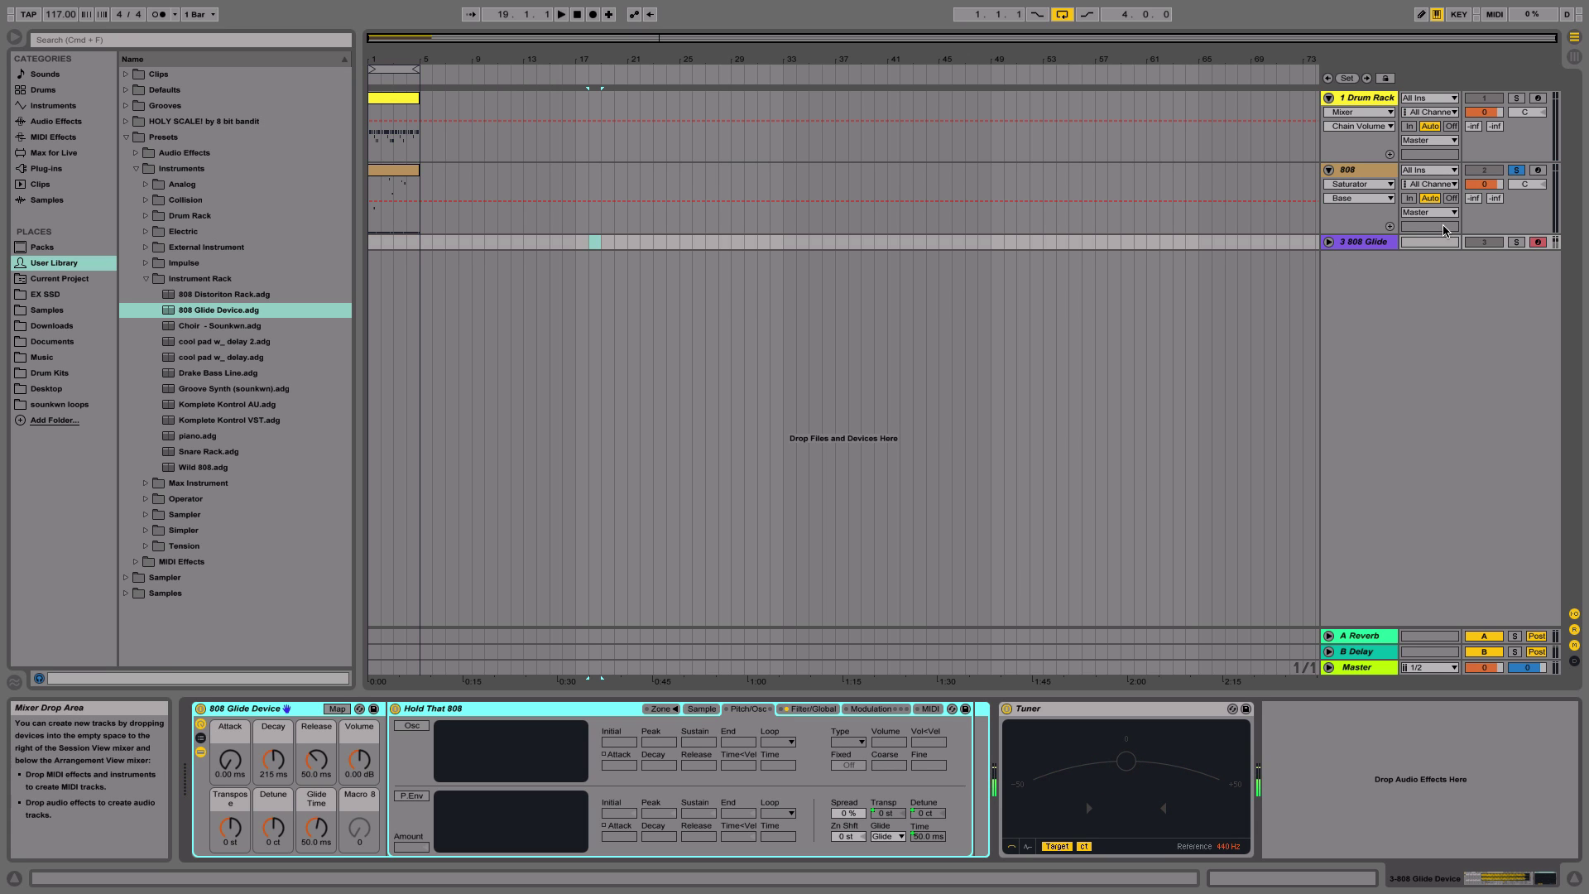
pyautogui.click(1515, 242)
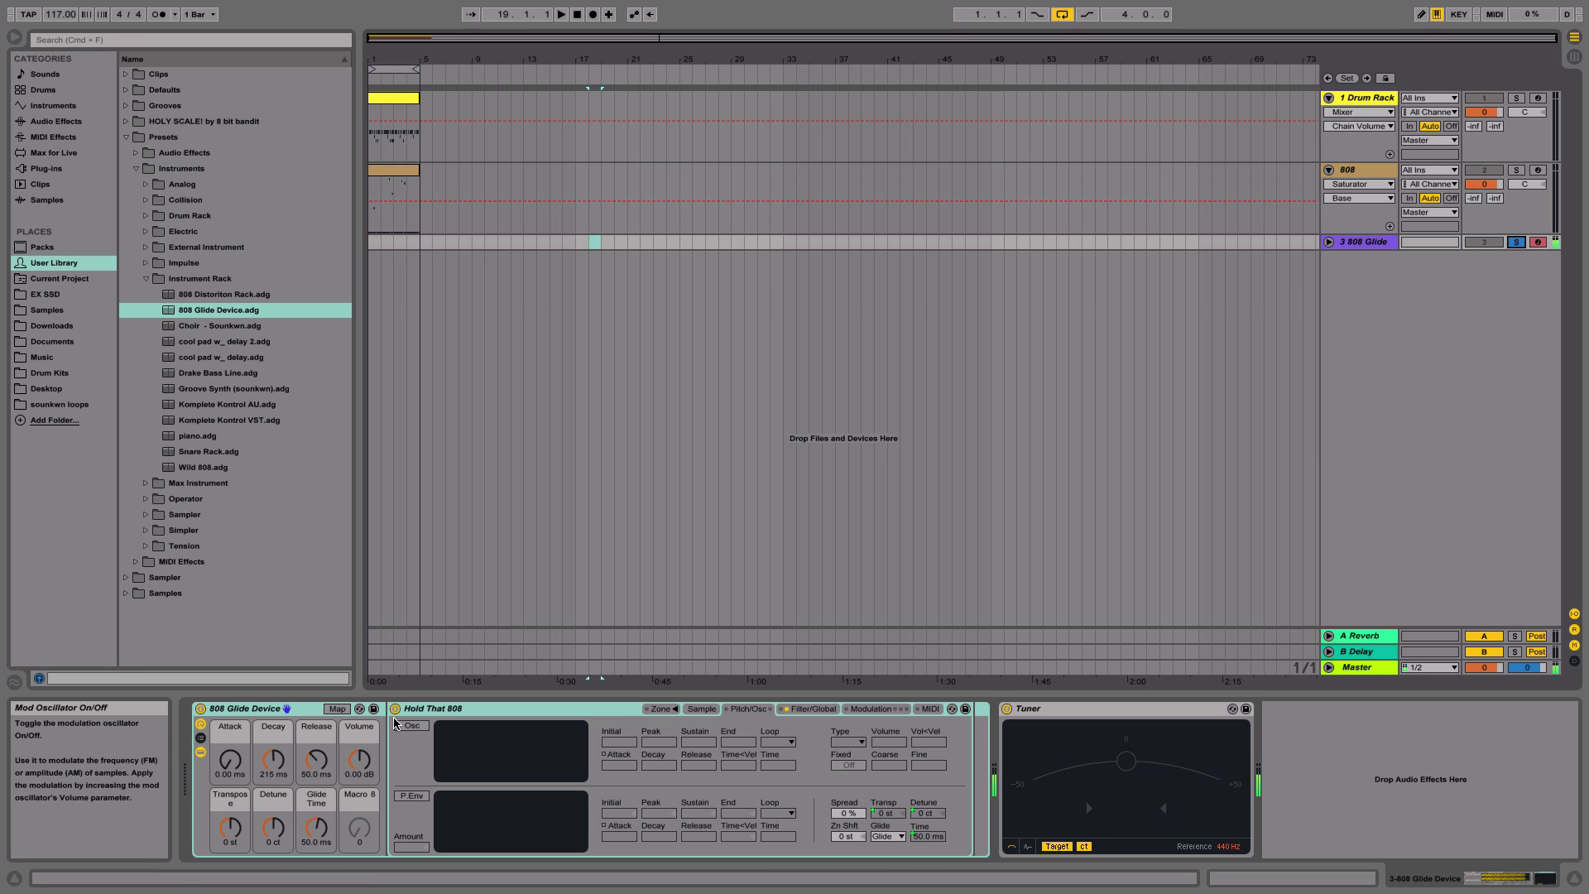
# - Set the Transpose macro to -1 st and Detune to -13 ct, then return to Filter/Global
pyautogui.click(228, 830)
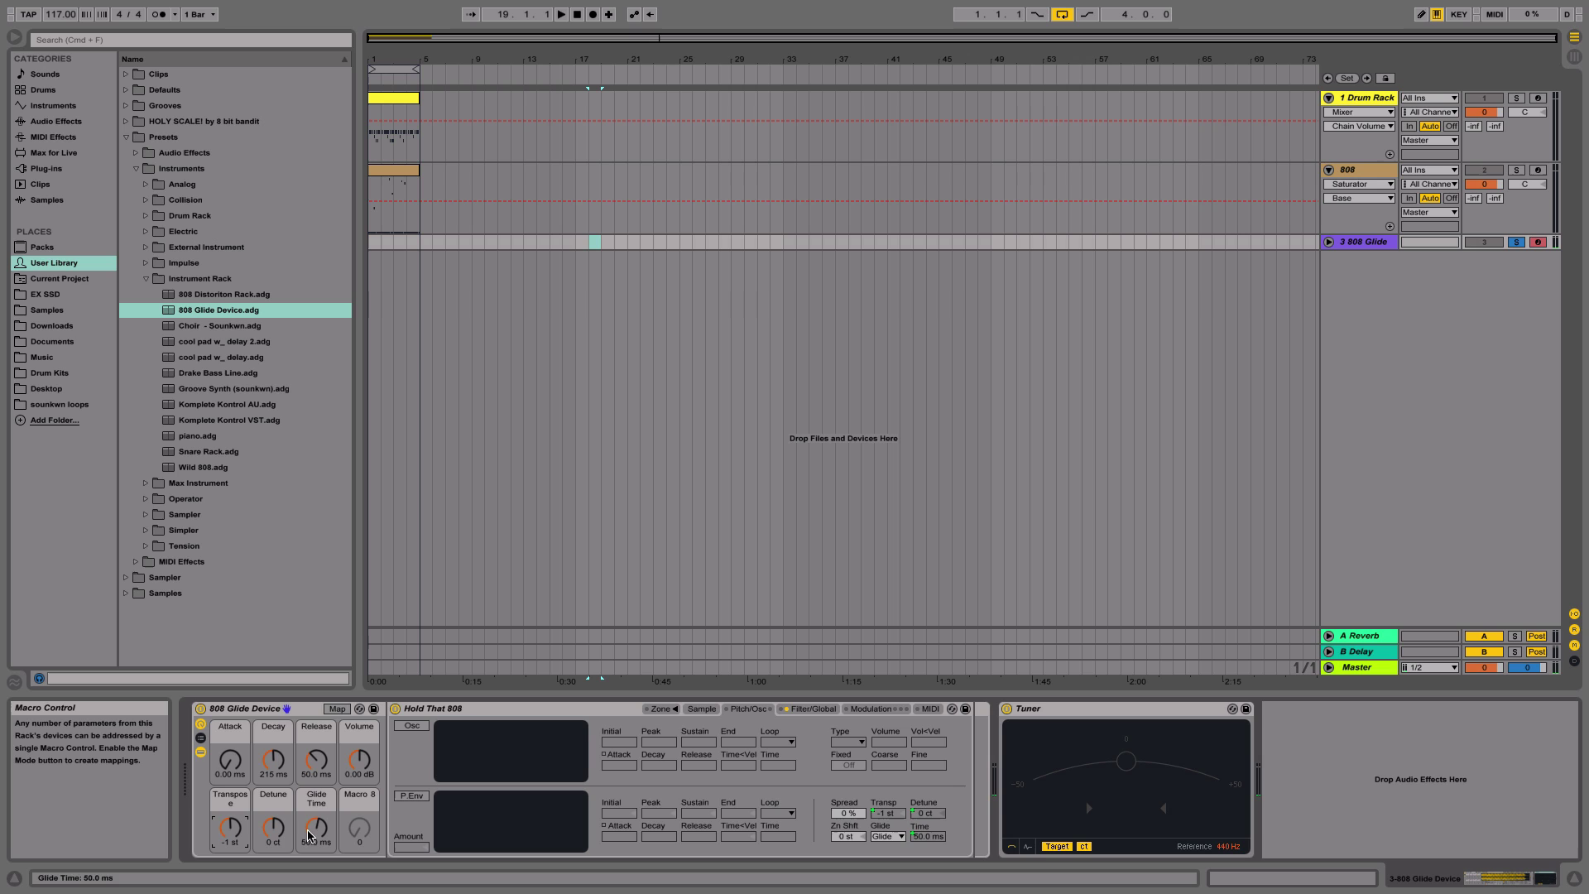
pyautogui.moveTo(279, 837); pyautogui.dragTo(280, 838)
pyautogui.press('Down')
pyautogui.press('Down')
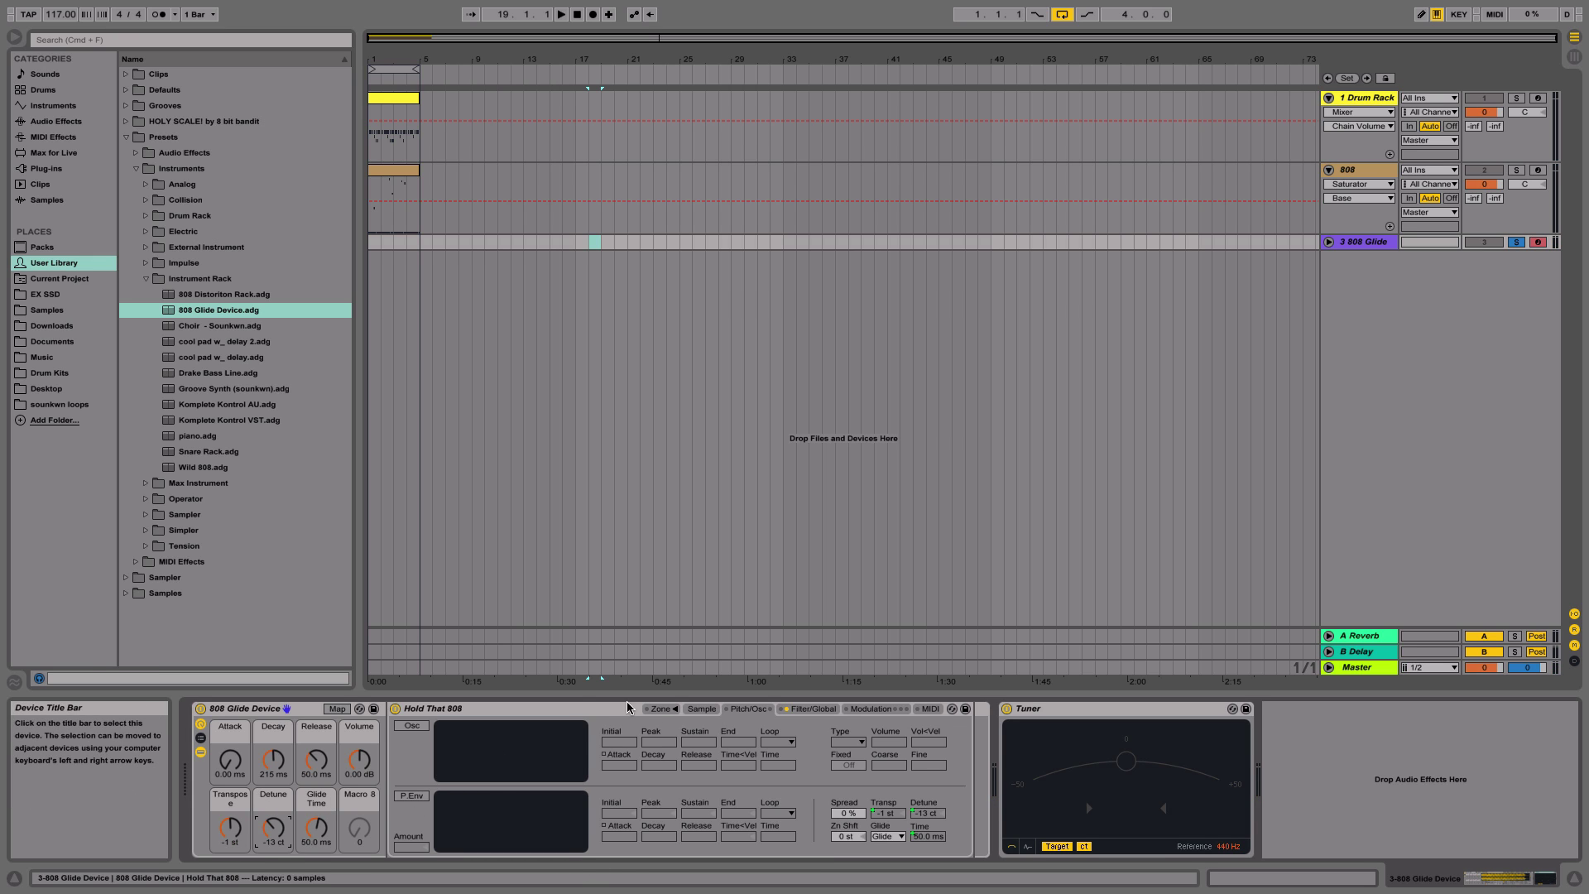
pyautogui.click(814, 709)
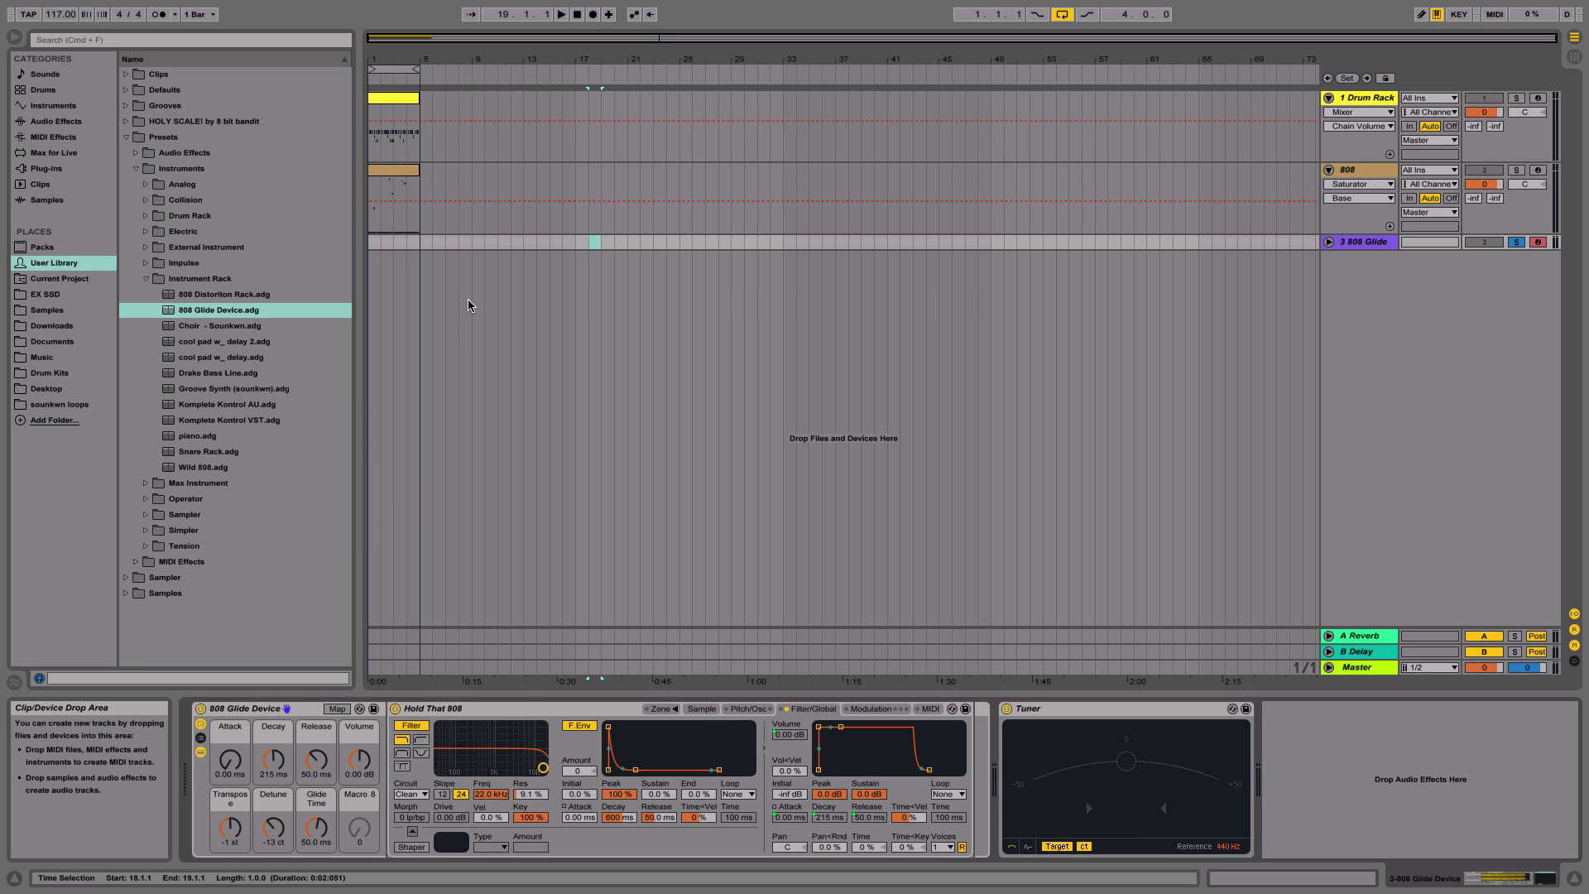
# - Select bars 5–8 on the 808 track and set its automation device to None
pyautogui.moveTo(421, 175); pyautogui.dragTo(468, 188)
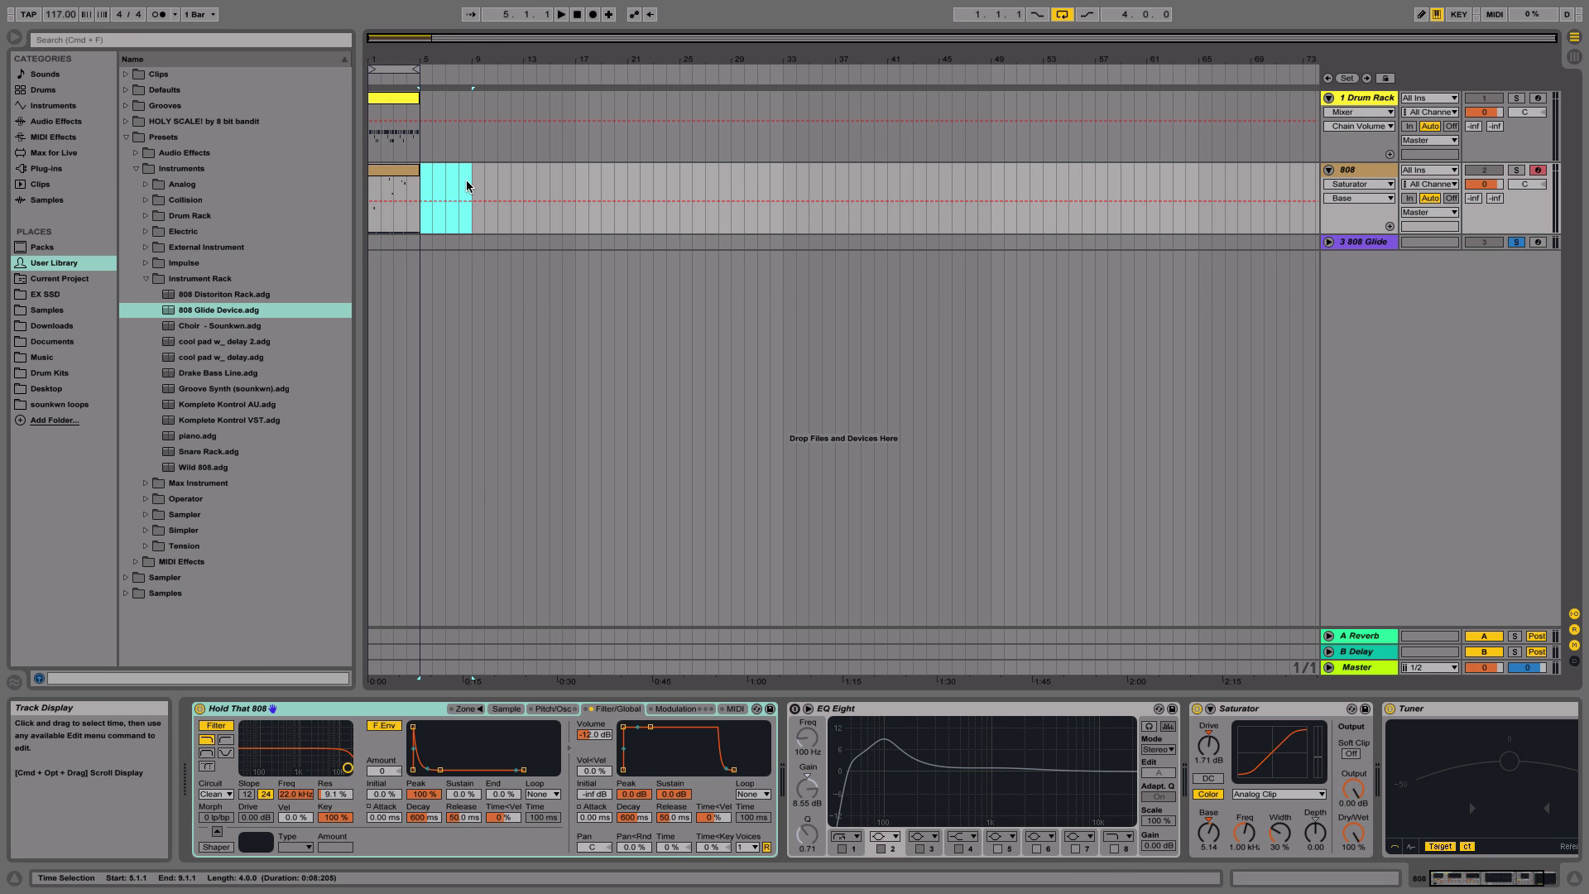
pyautogui.rightClick(469, 183)
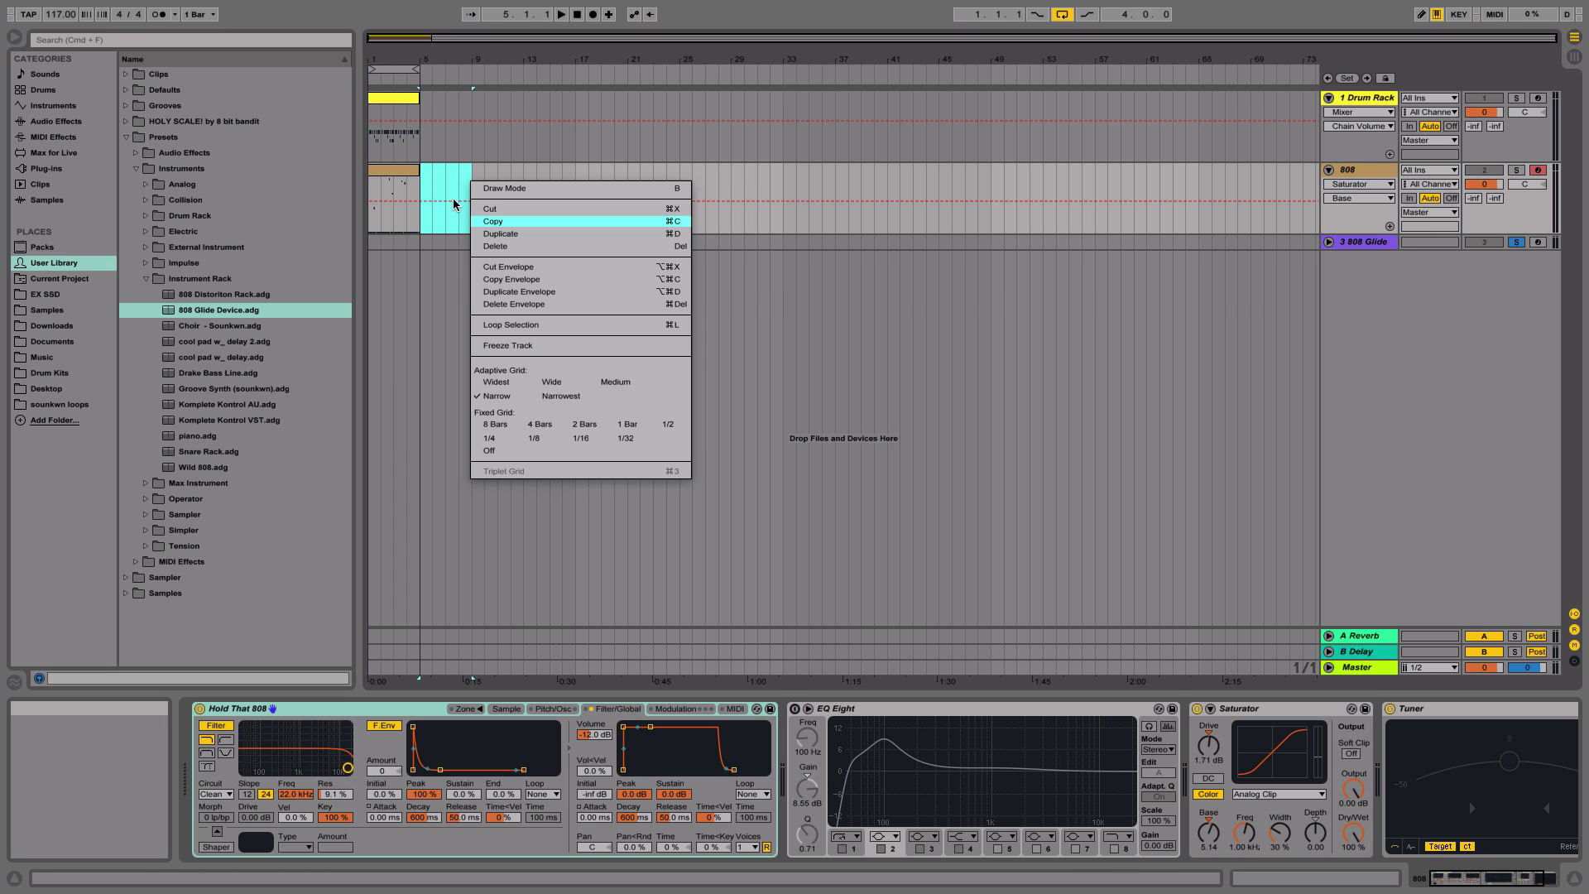
pyautogui.click(437, 192)
pyautogui.rightClick(439, 189)
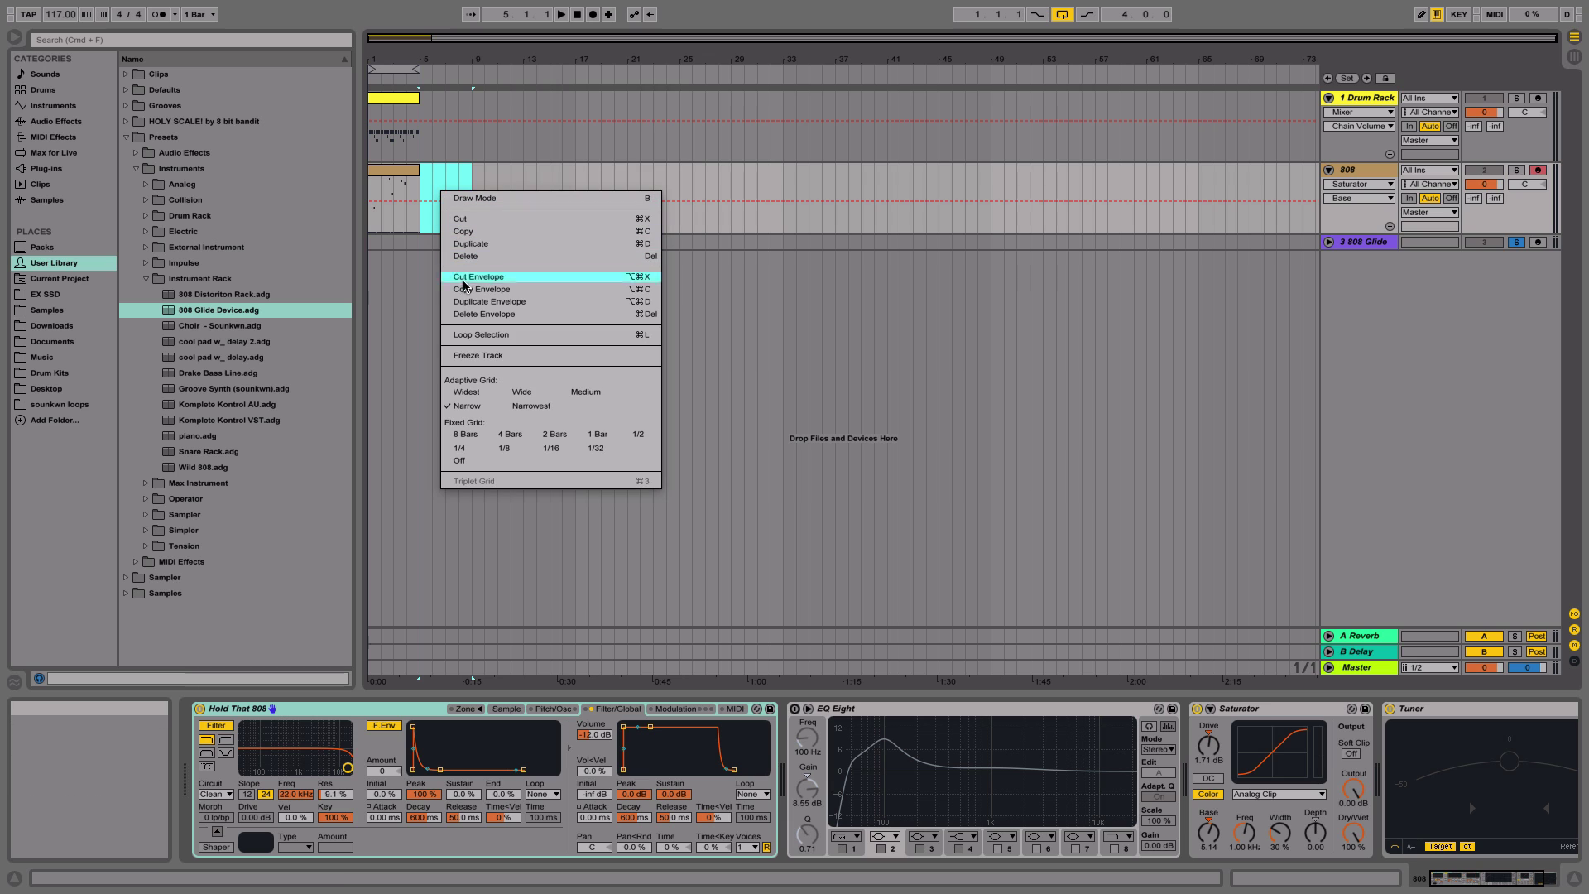
pyautogui.click(1358, 184)
pyautogui.click(1345, 200)
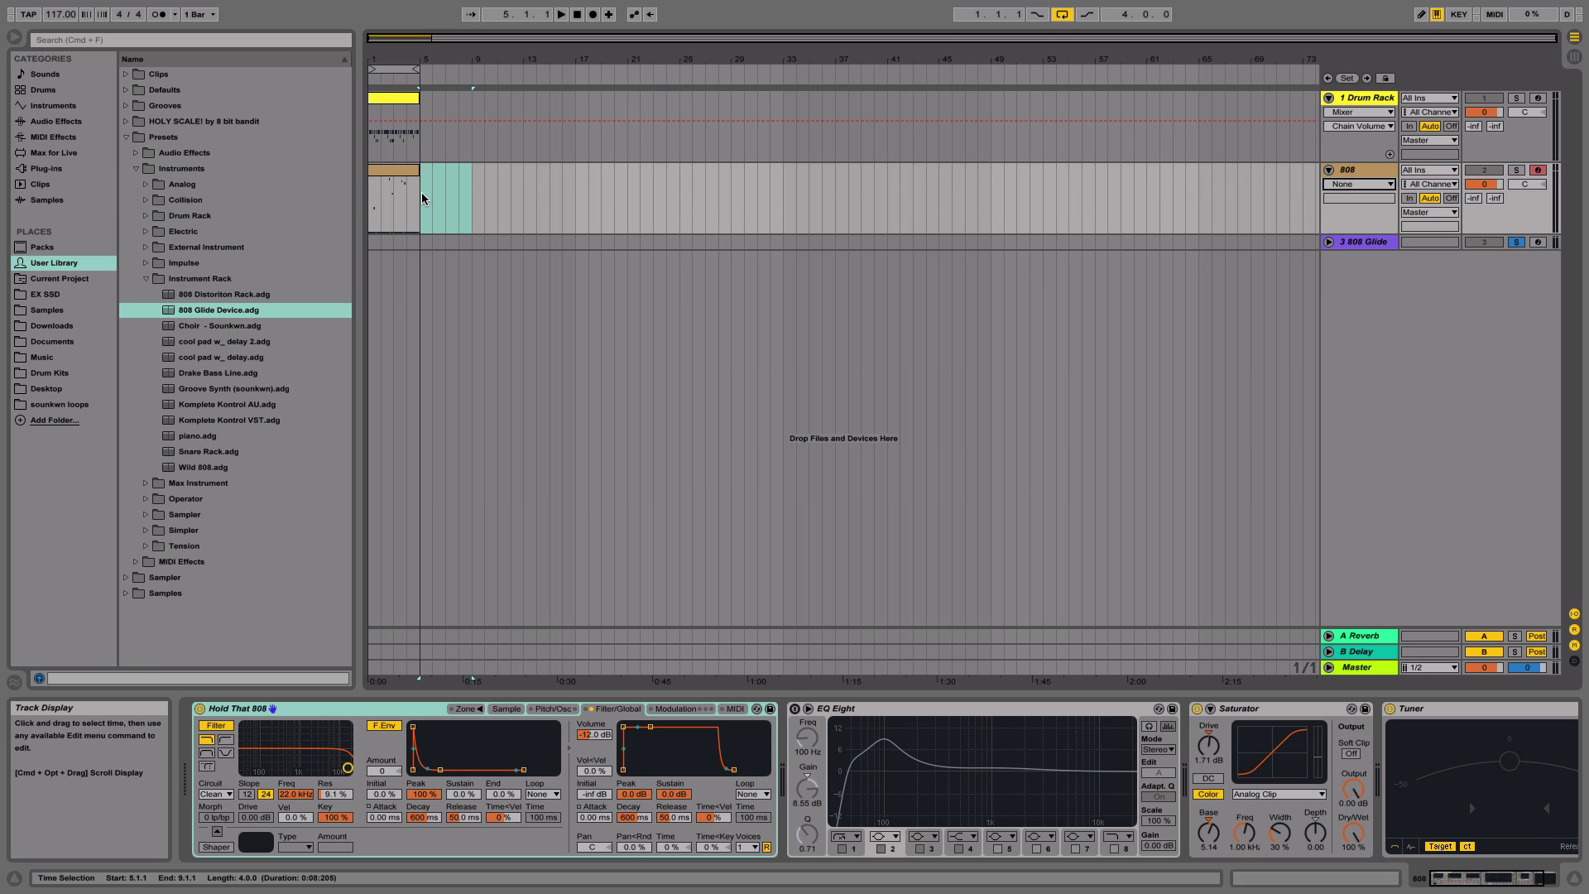
# - Insert an empty MIDI clip over bars 5–9, duplicate the drum clip there, and loop it
pyautogui.moveTo(414, 242); pyautogui.dragTo(469, 242)
pyautogui.rightClick(468, 241)
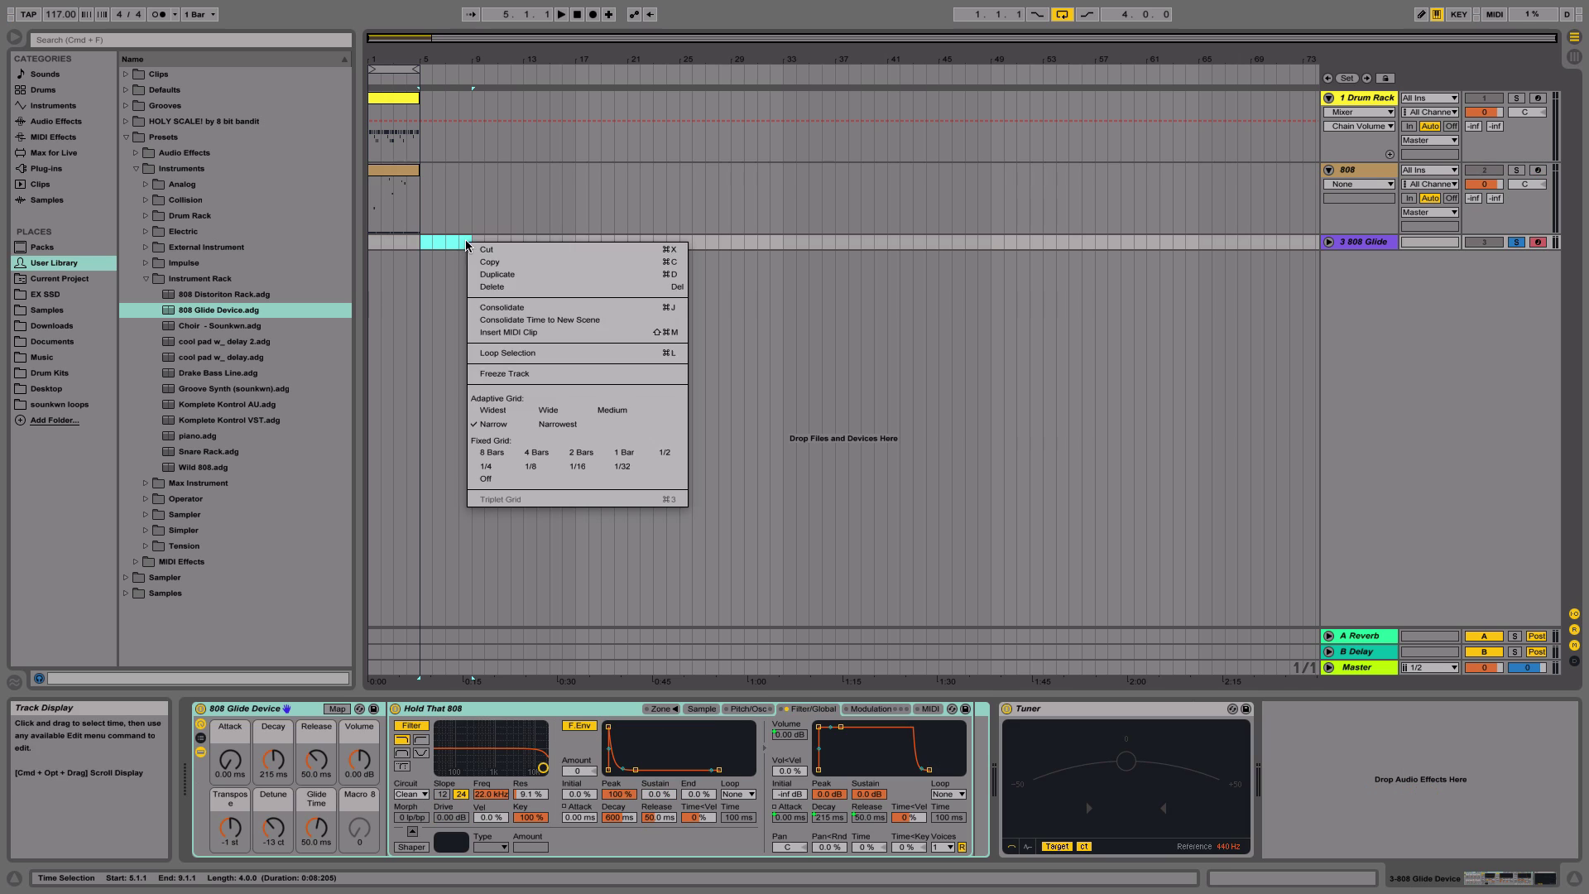
pyautogui.click(519, 353)
pyautogui.click(399, 107)
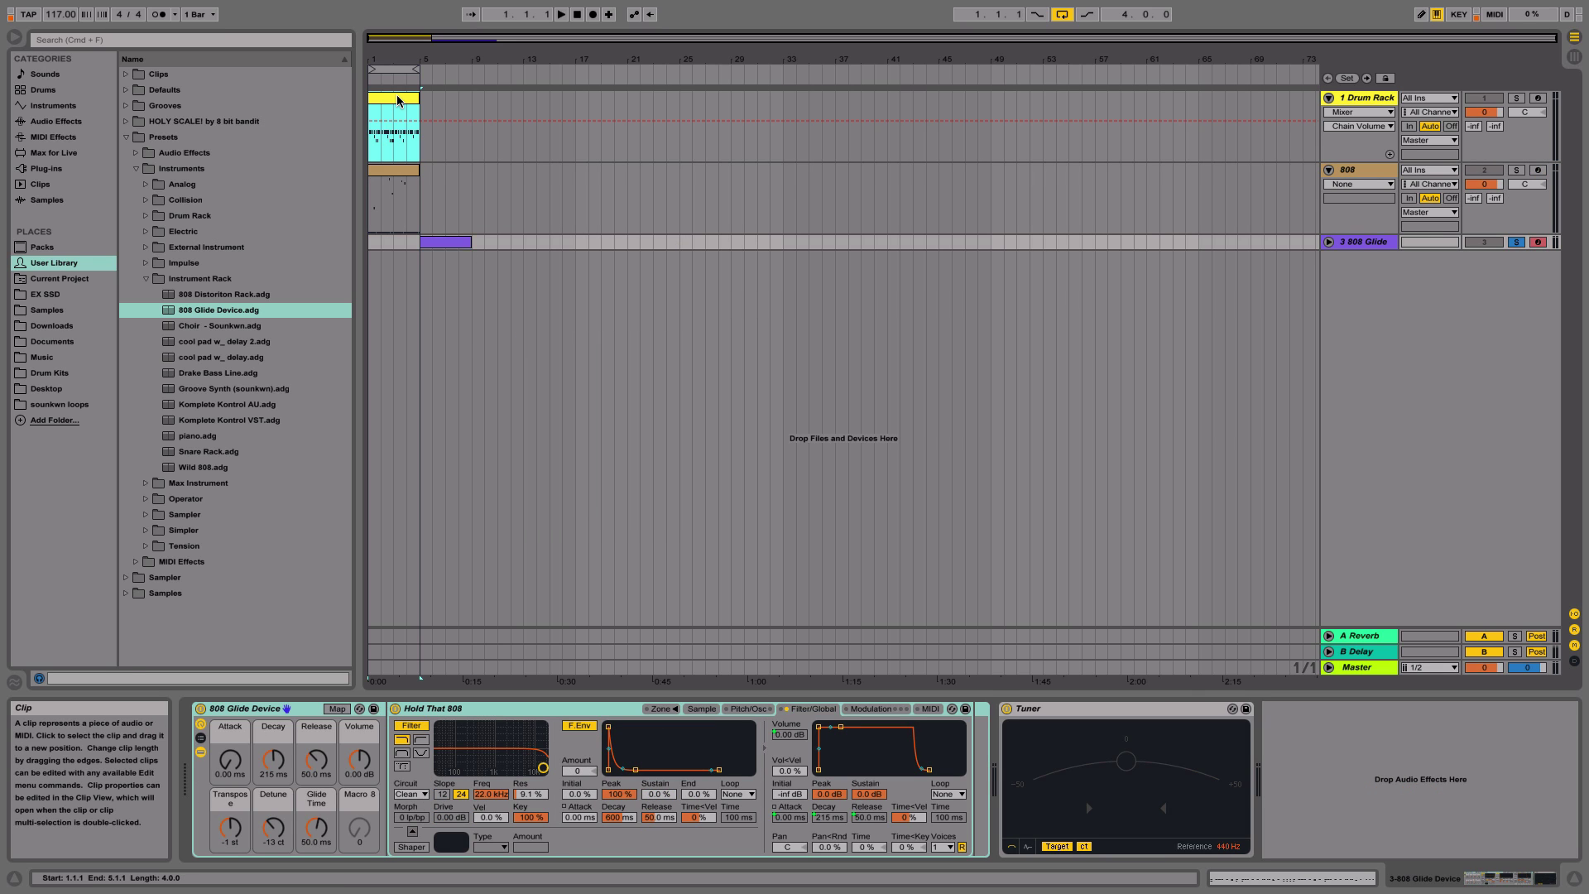
pyautogui.press('super+d')
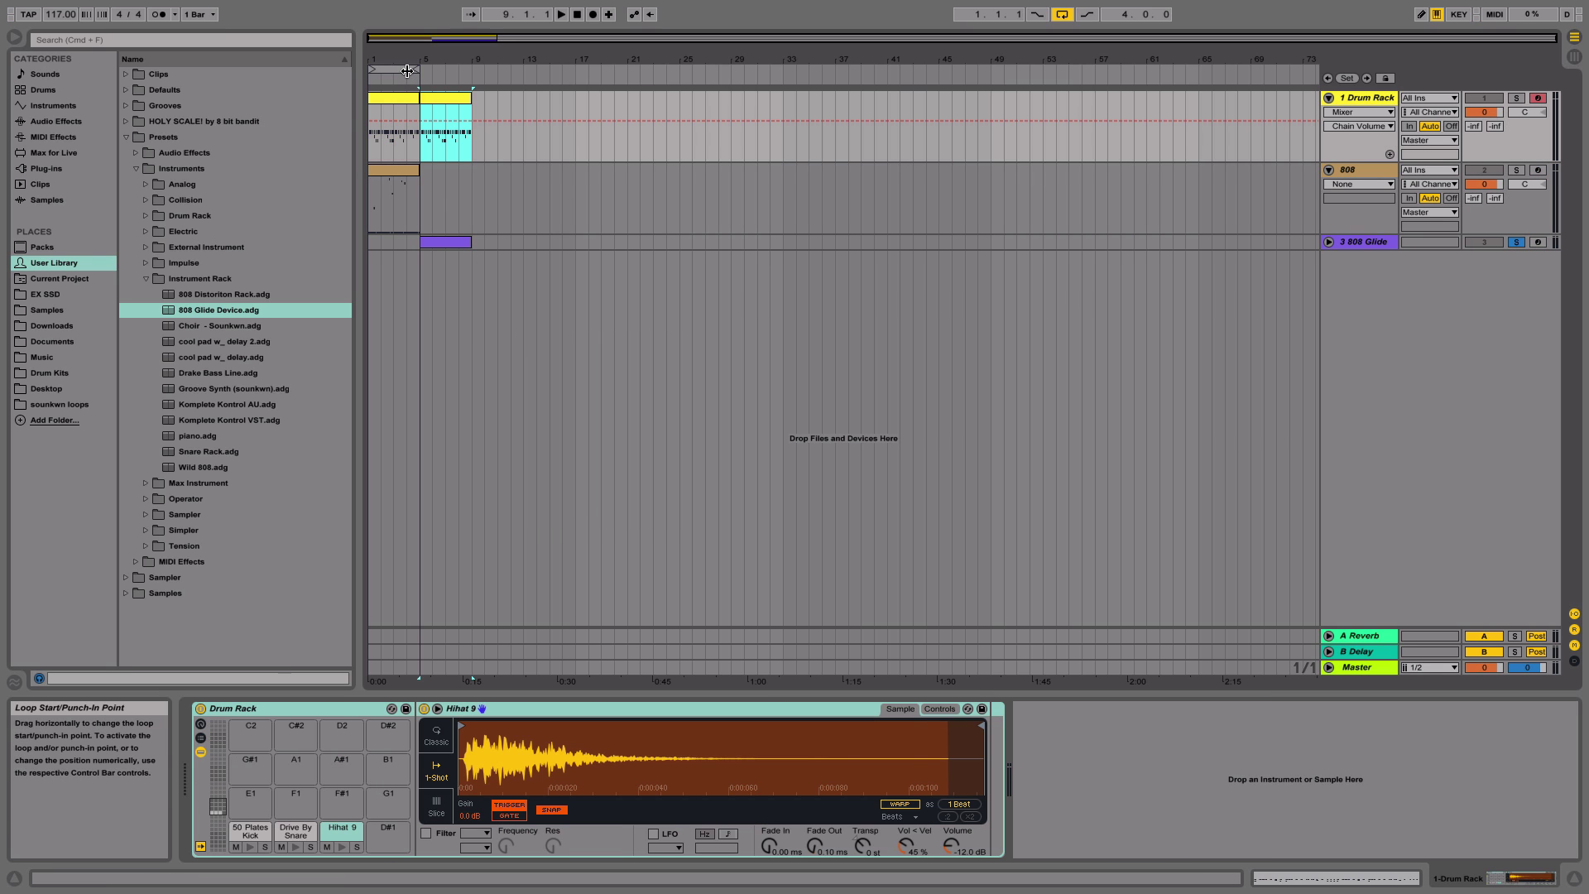
pyautogui.press('super+l')
# - Add a C3 note at the clip start, enable Draw Mode, start playback and unsolo the track
pyautogui.doubleClick(436, 242)
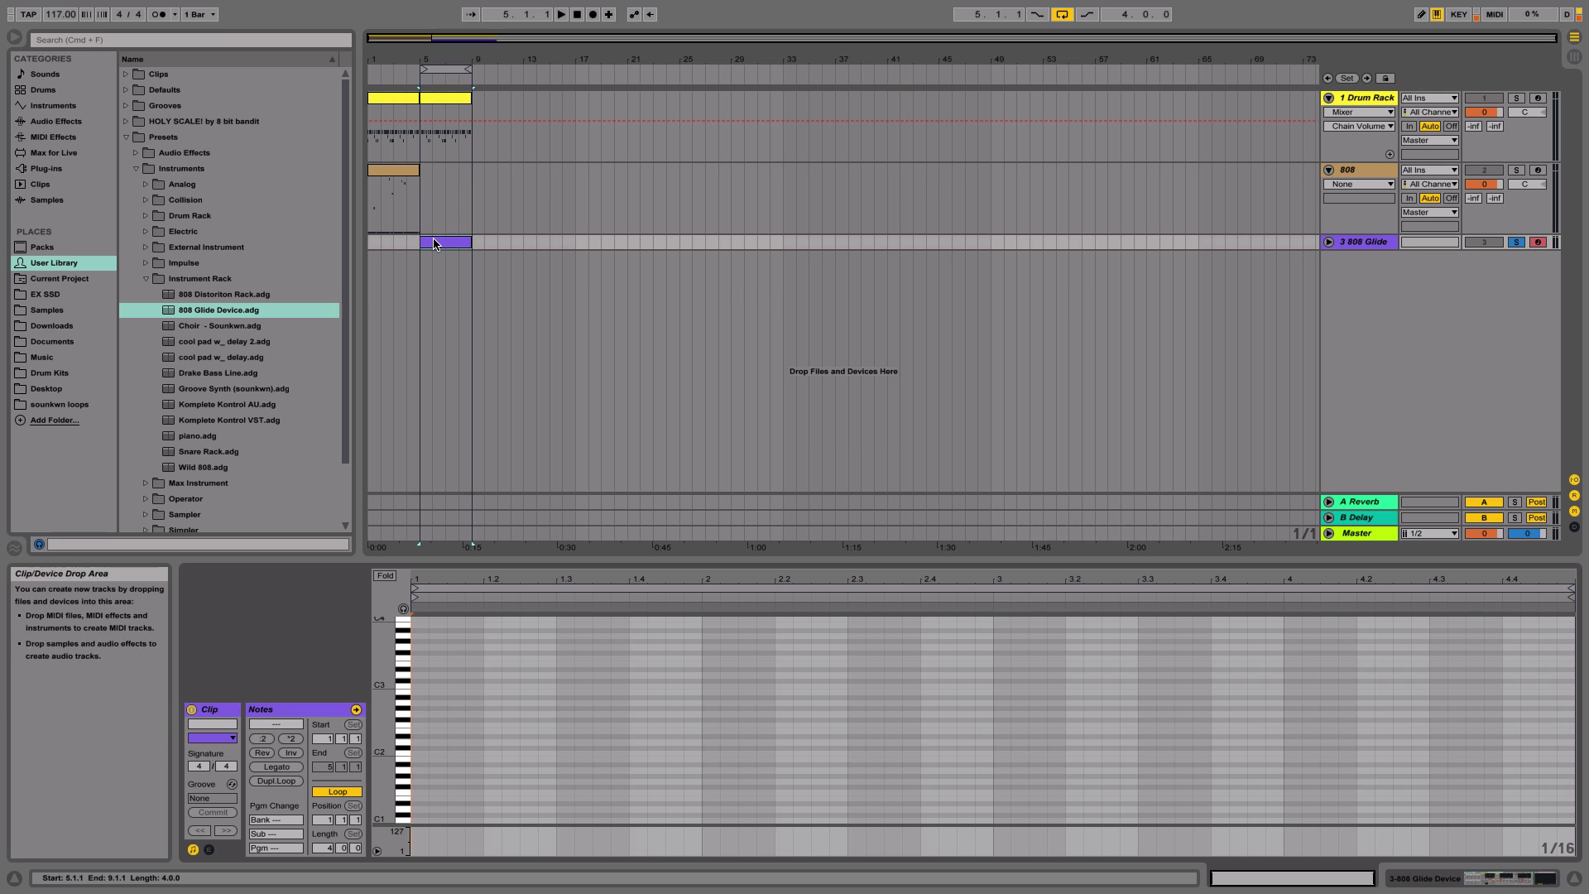
pyautogui.click(419, 750)
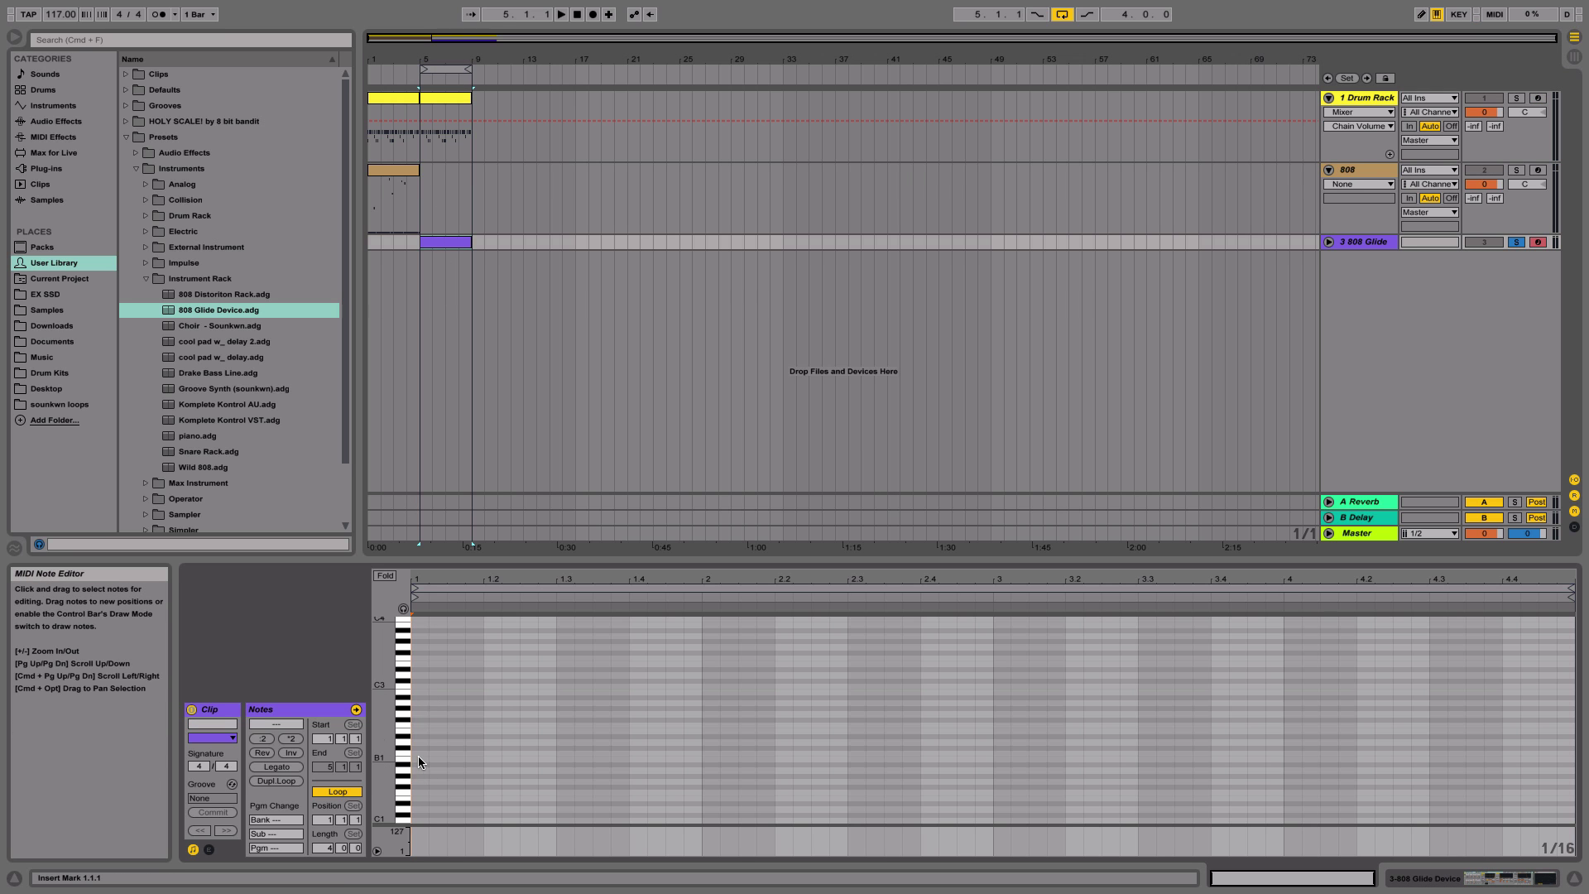
pyautogui.doubleClick(419, 687)
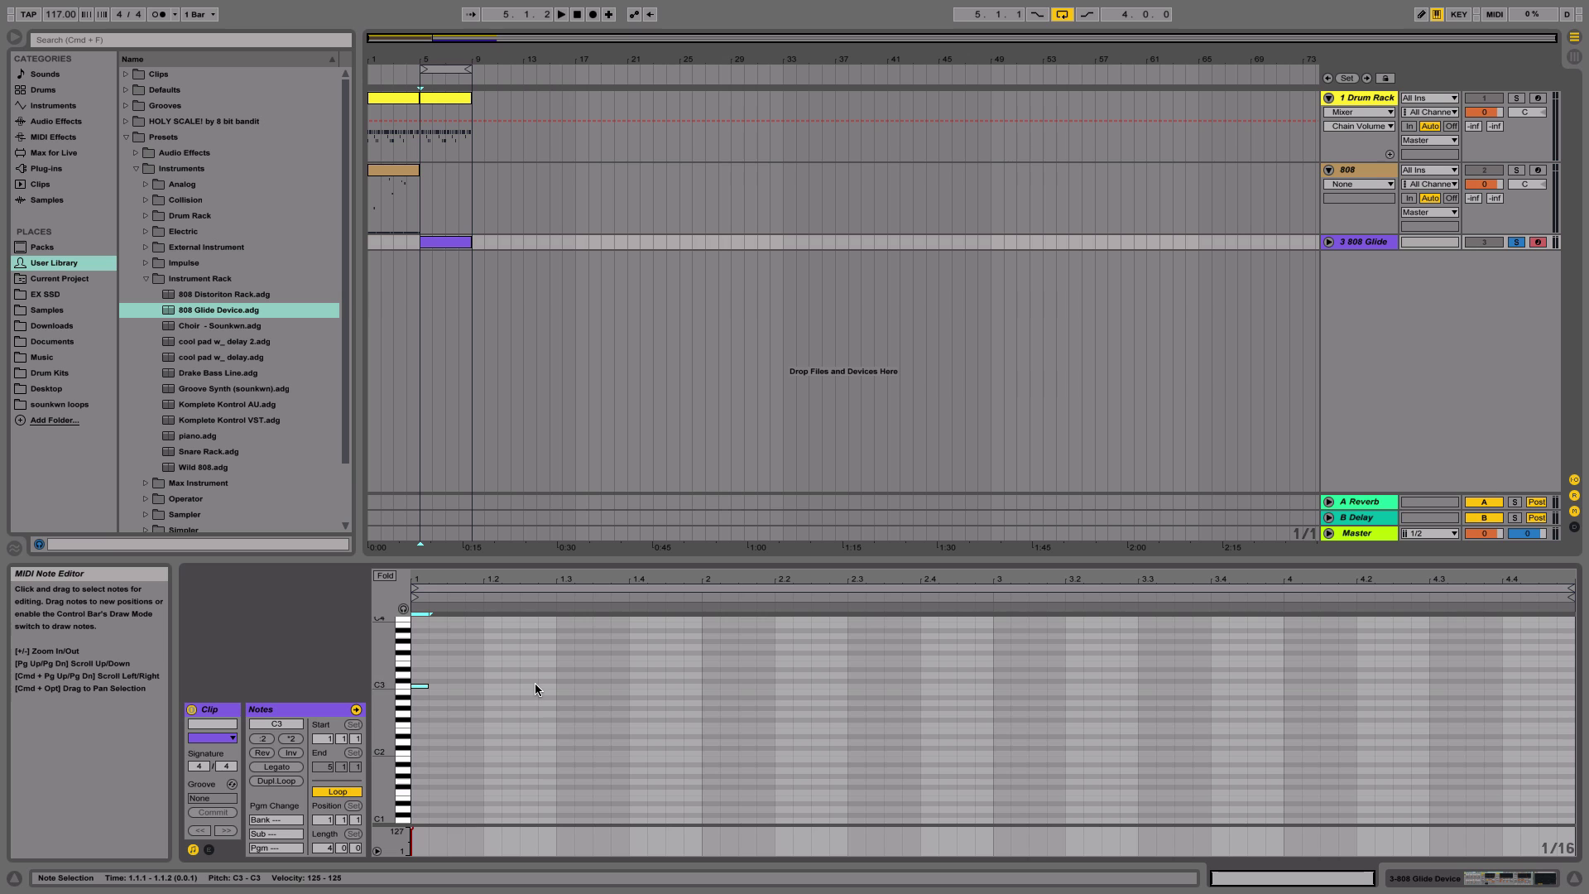
pyautogui.press('b')
pyautogui.press('space')
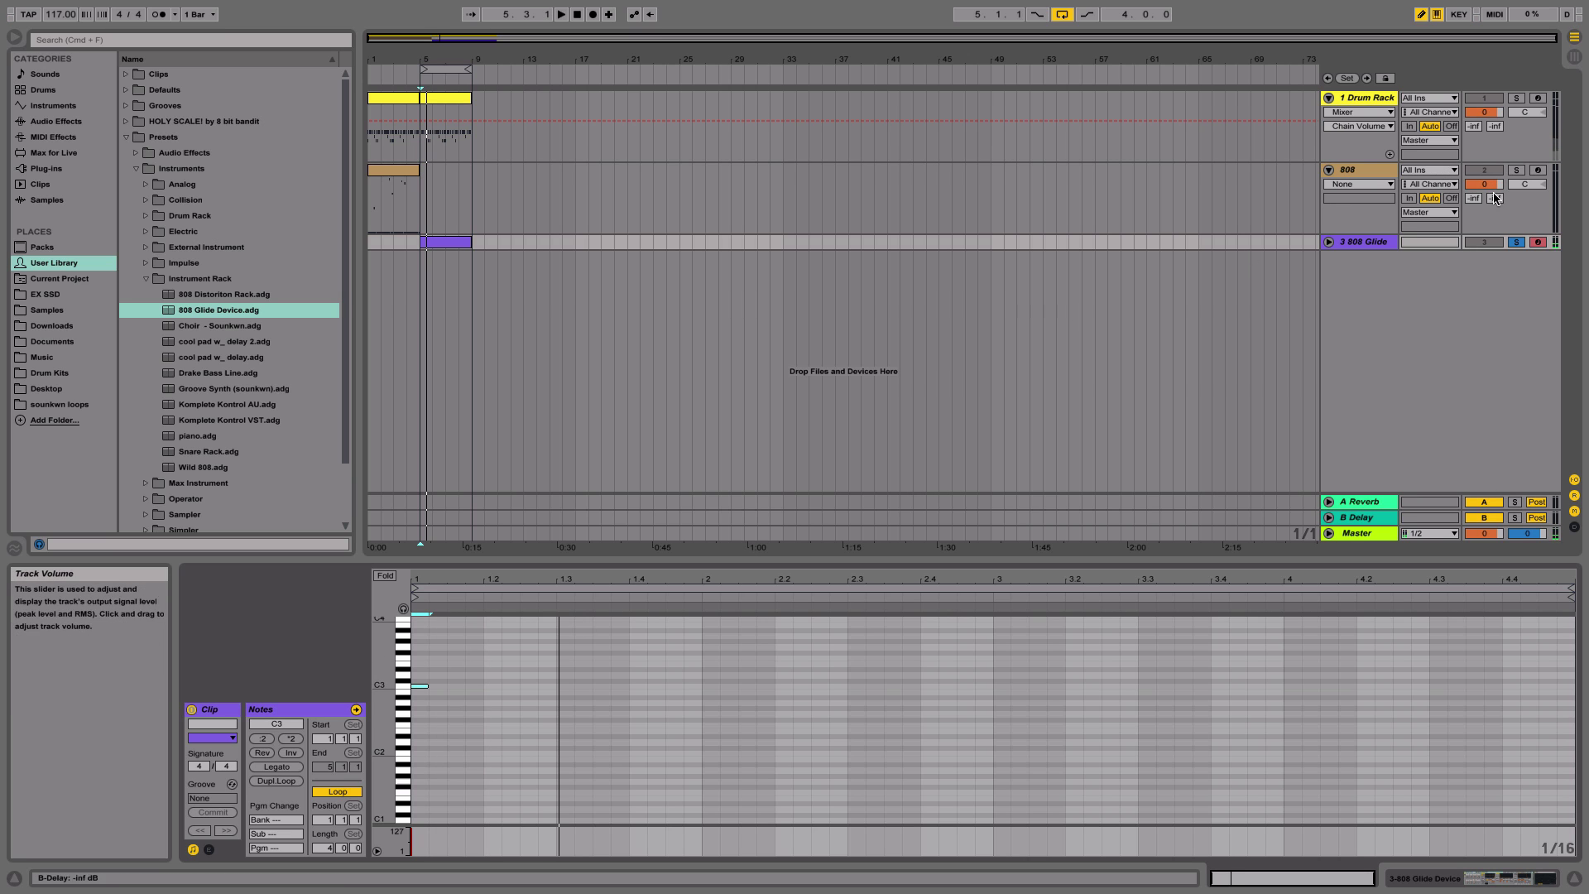
pyautogui.click(1515, 241)
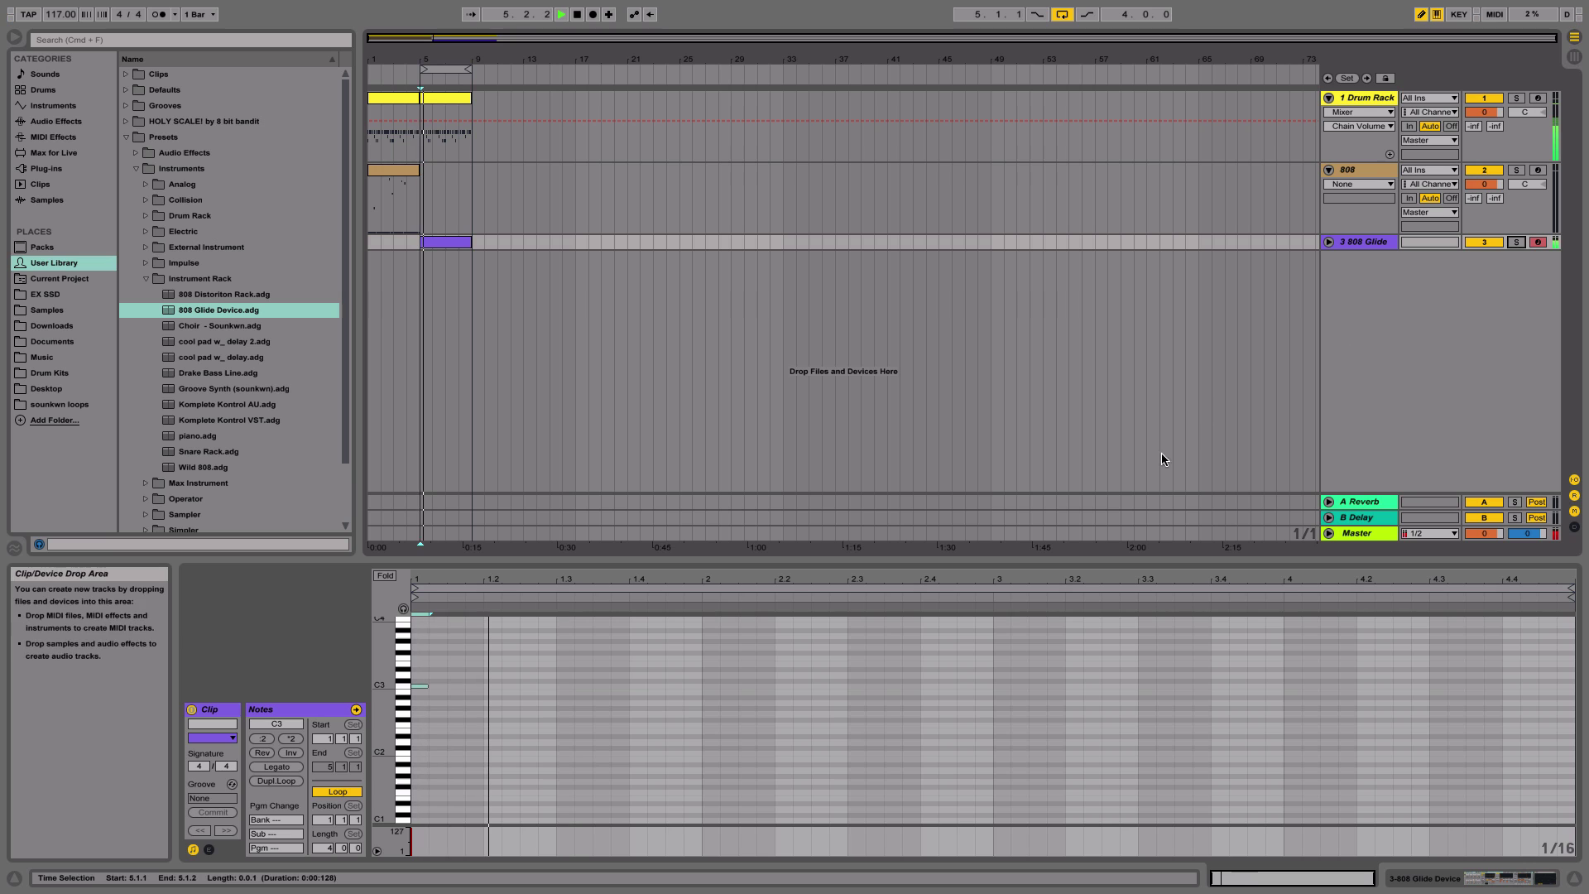
# - Draw C3 notes at 1.3.3, 1.4.1, 2.4, bar 3 and 3.4, fixing one misplaced note
pyautogui.click(603, 686)
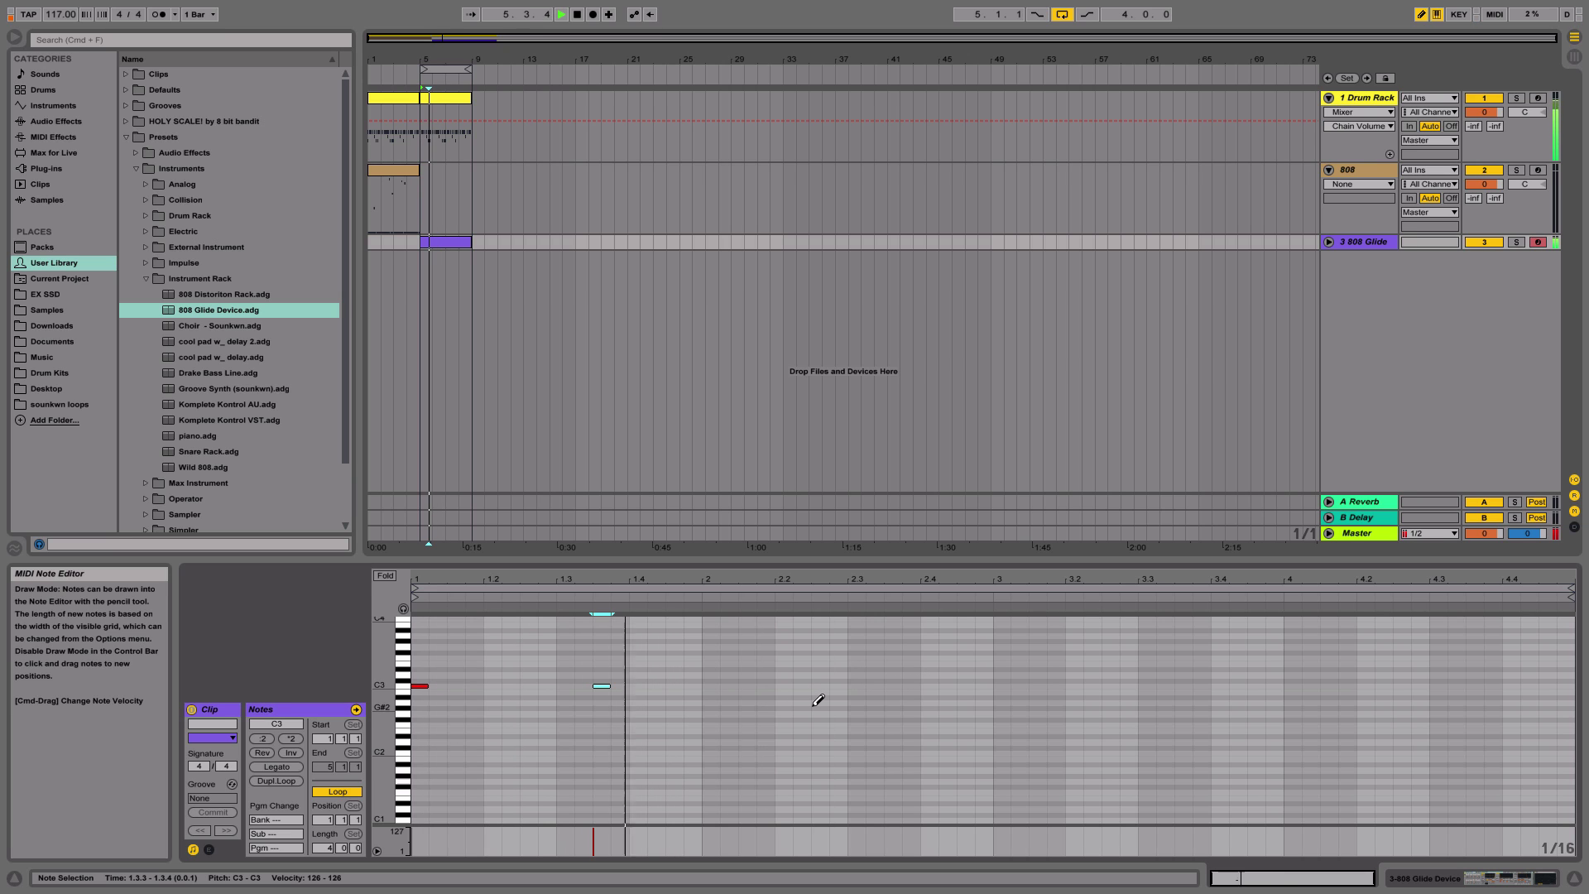
pyautogui.click(636, 686)
pyautogui.click(611, 685)
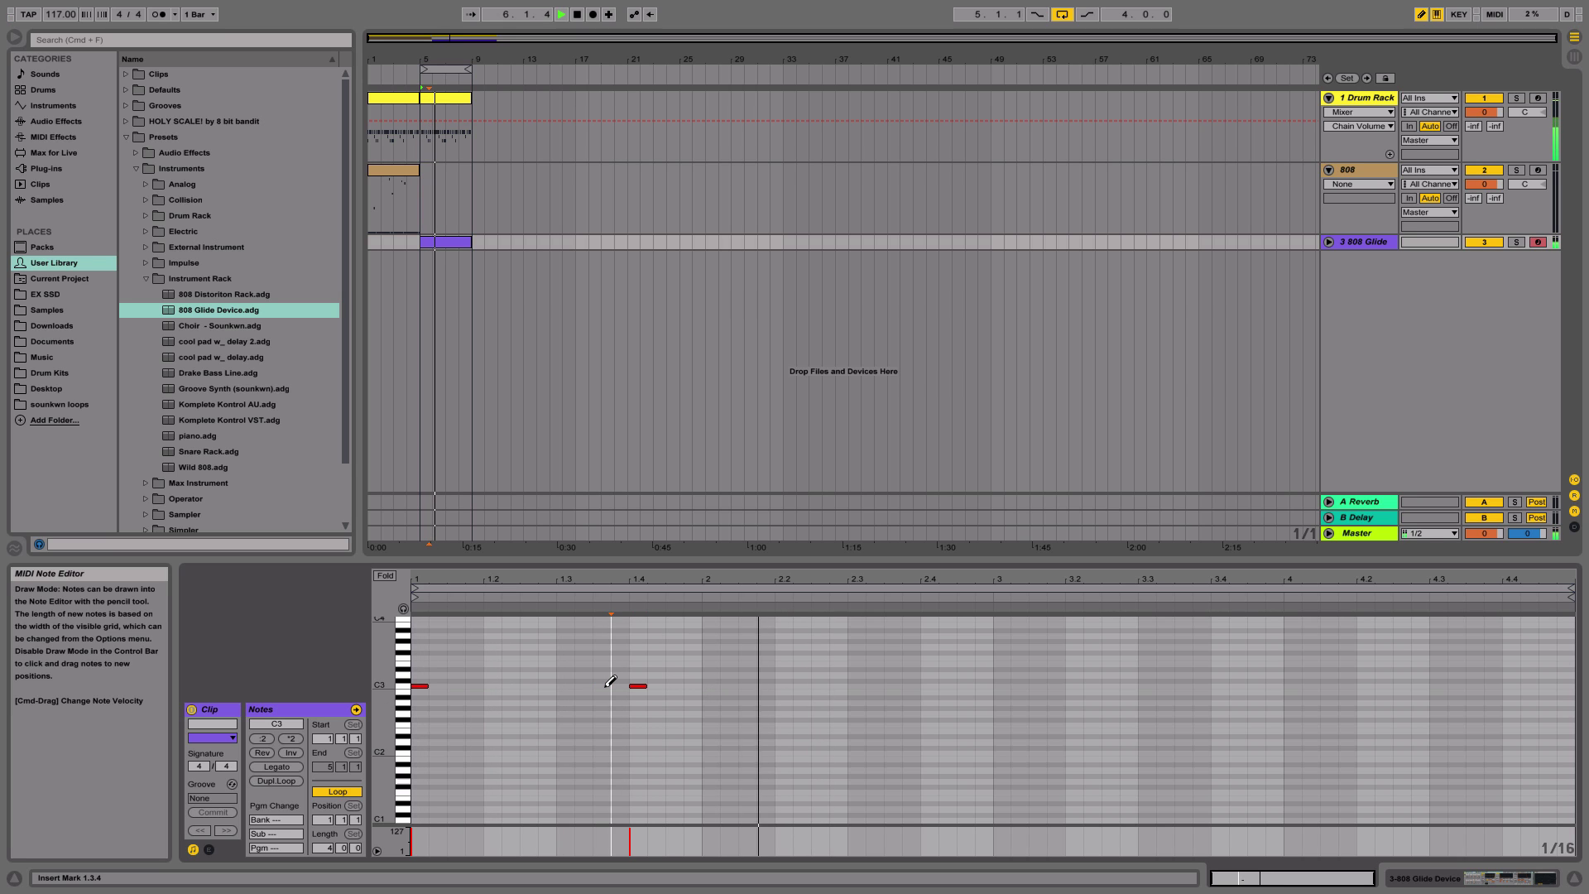
pyautogui.press('space')
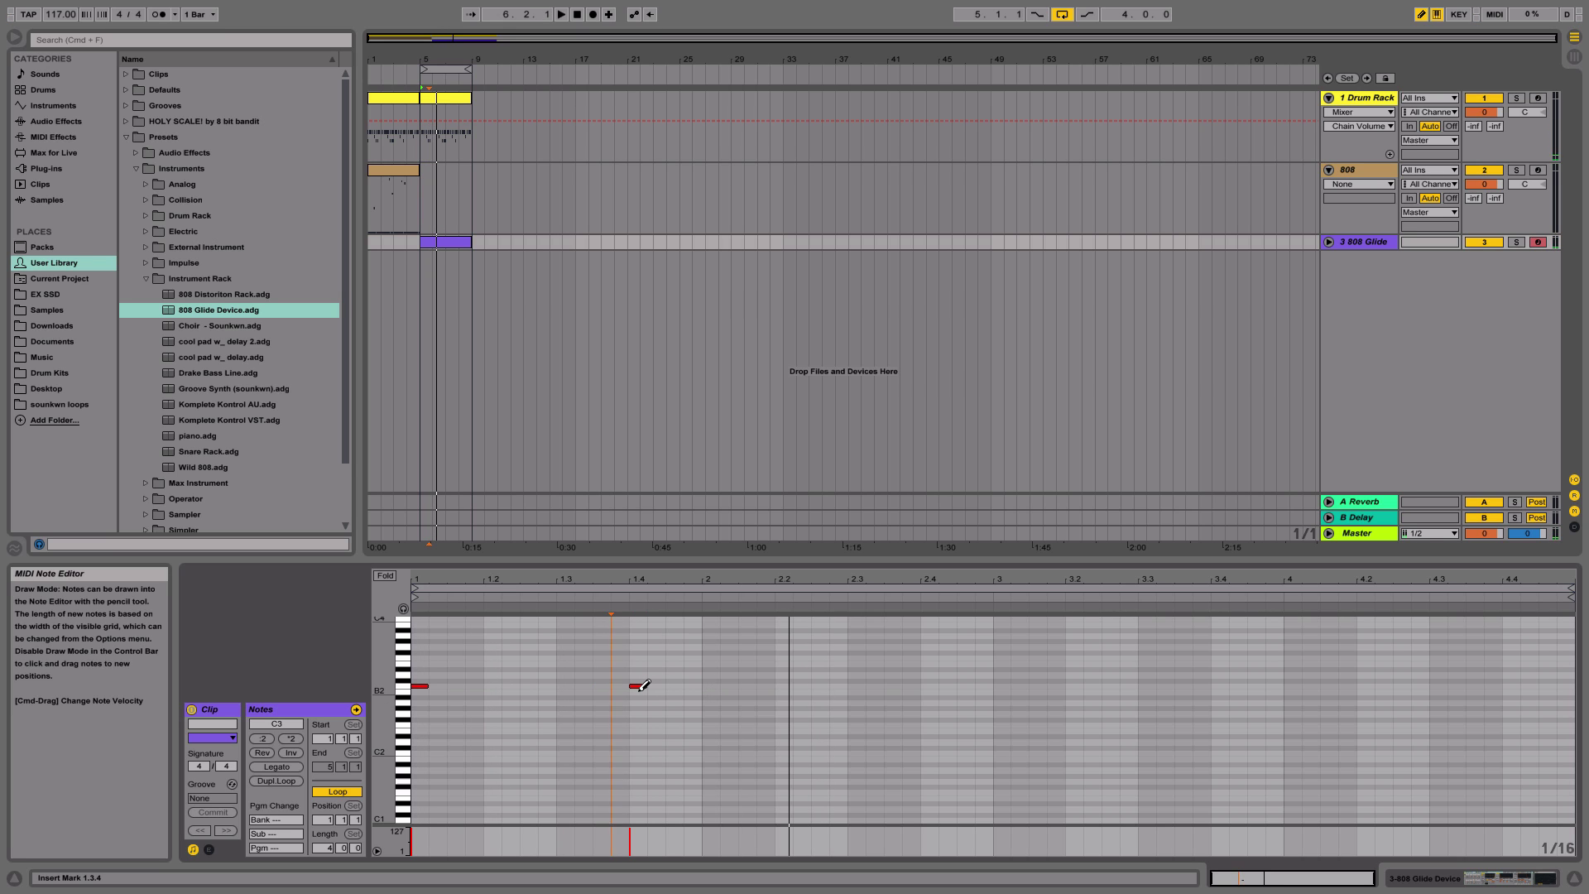
pyautogui.press('super+z')
pyautogui.click(642, 686)
pyautogui.press('space')
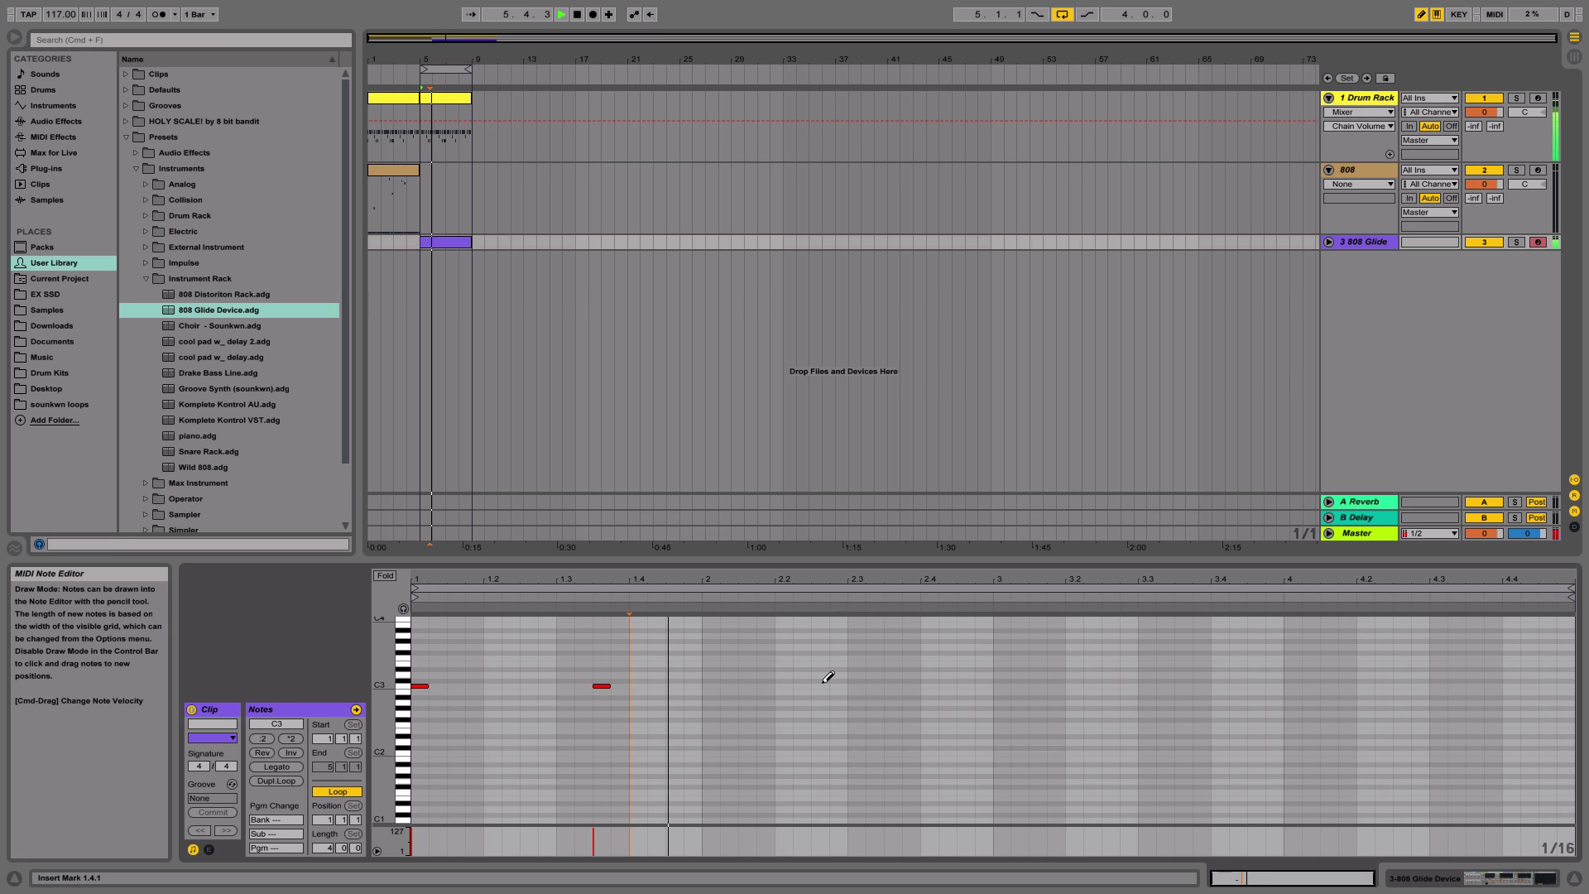
pyautogui.click(927, 685)
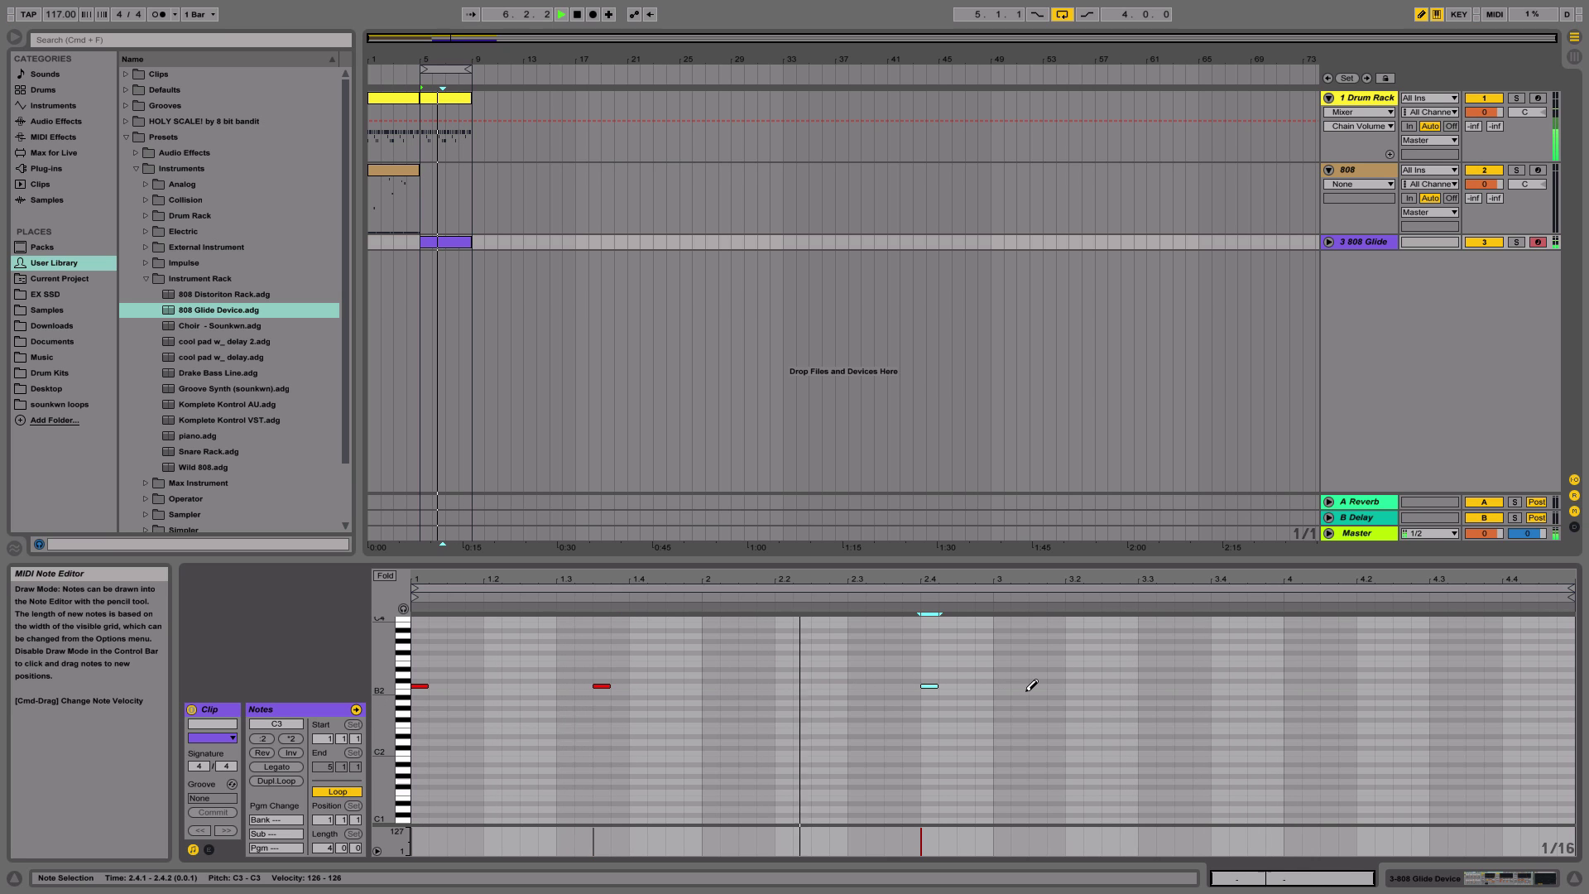
pyautogui.click(1000, 685)
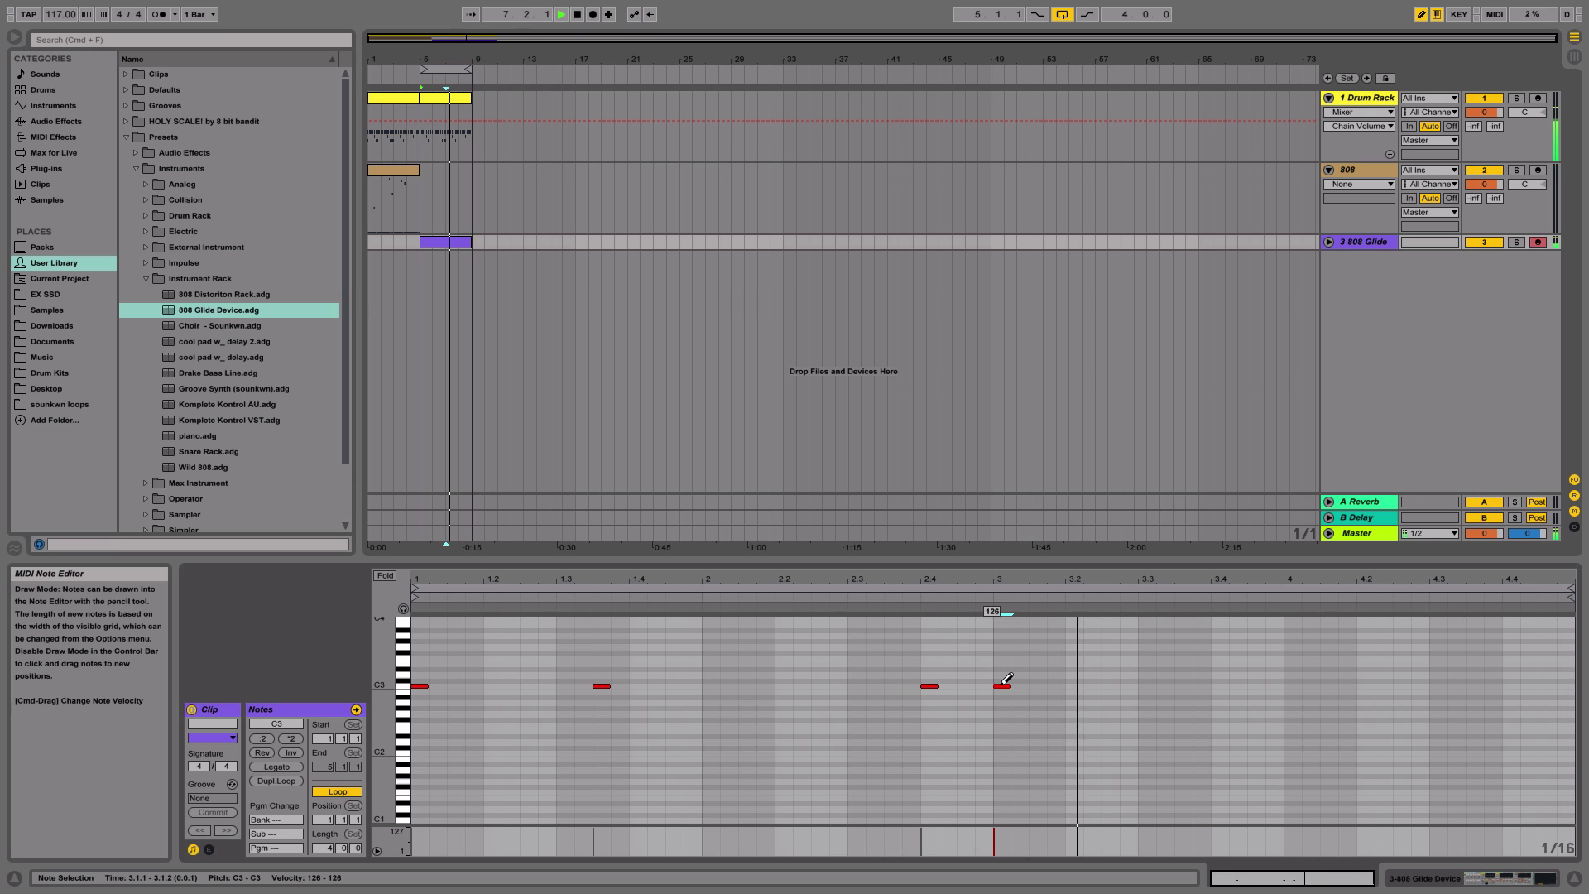
pyautogui.click(1220, 686)
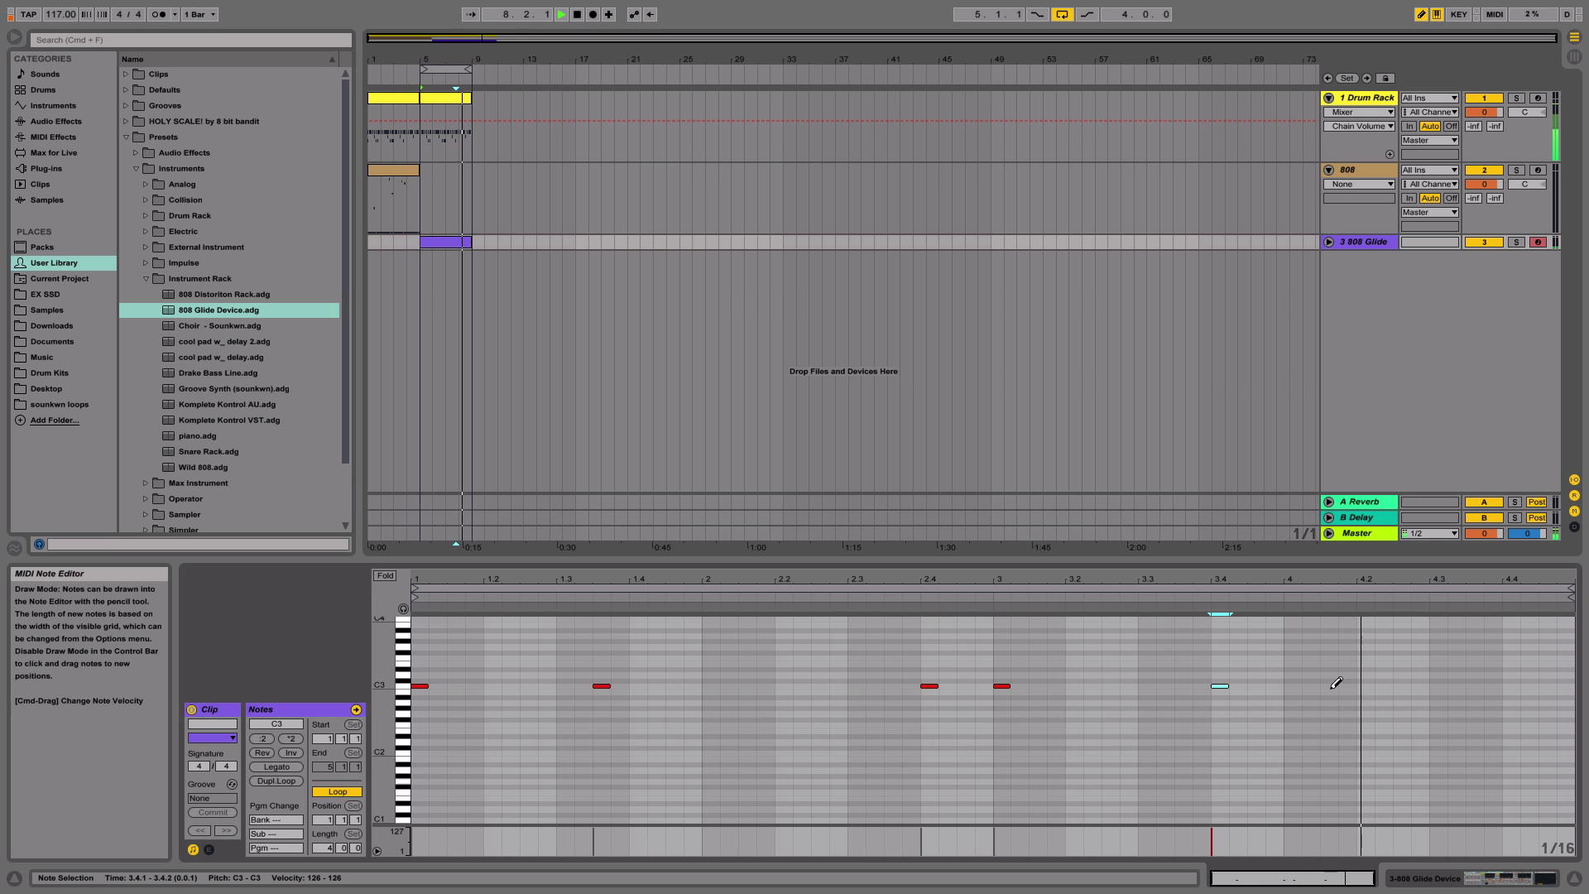
# - Turn on Triplet Grid and set the note grid to 1/8
pyautogui.rightClick(1507, 677)
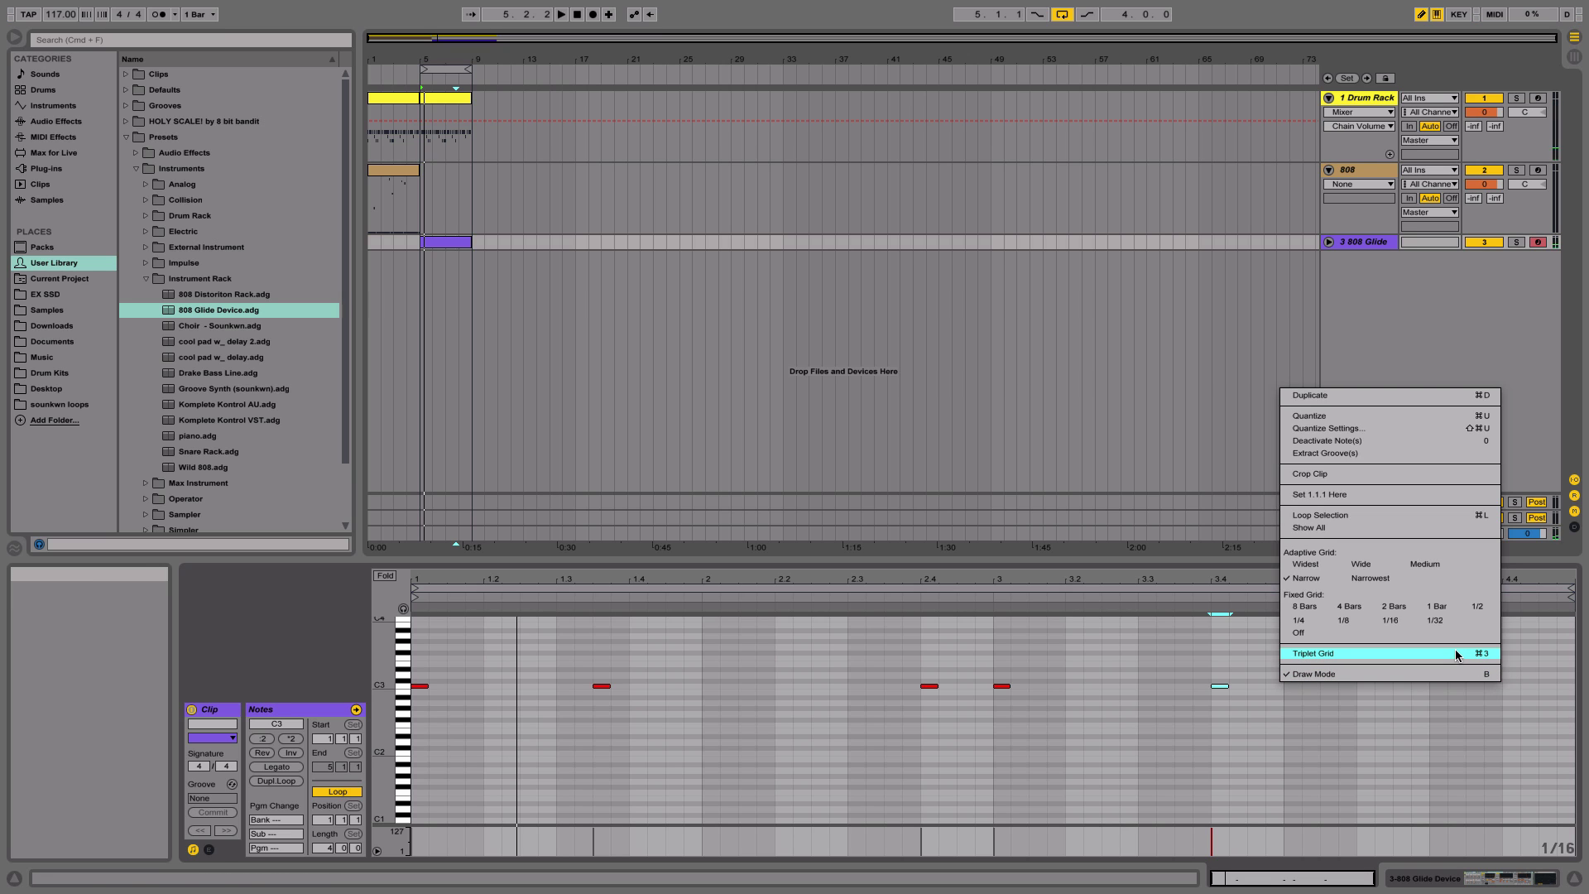
pyautogui.click(1456, 656)
pyautogui.rightClick(1558, 689)
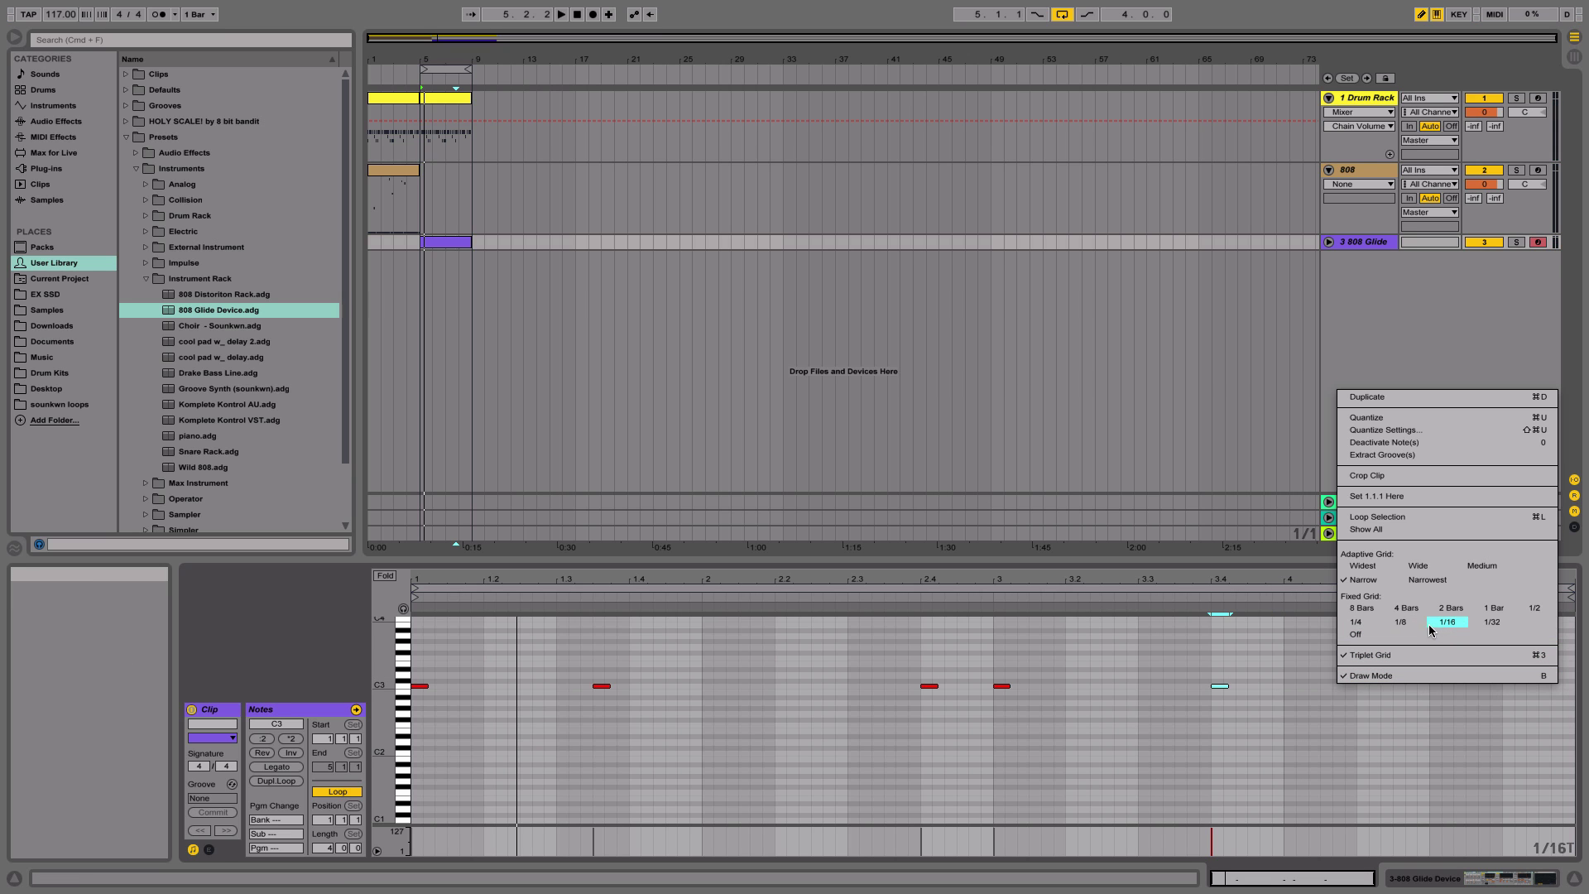
pyautogui.click(1400, 622)
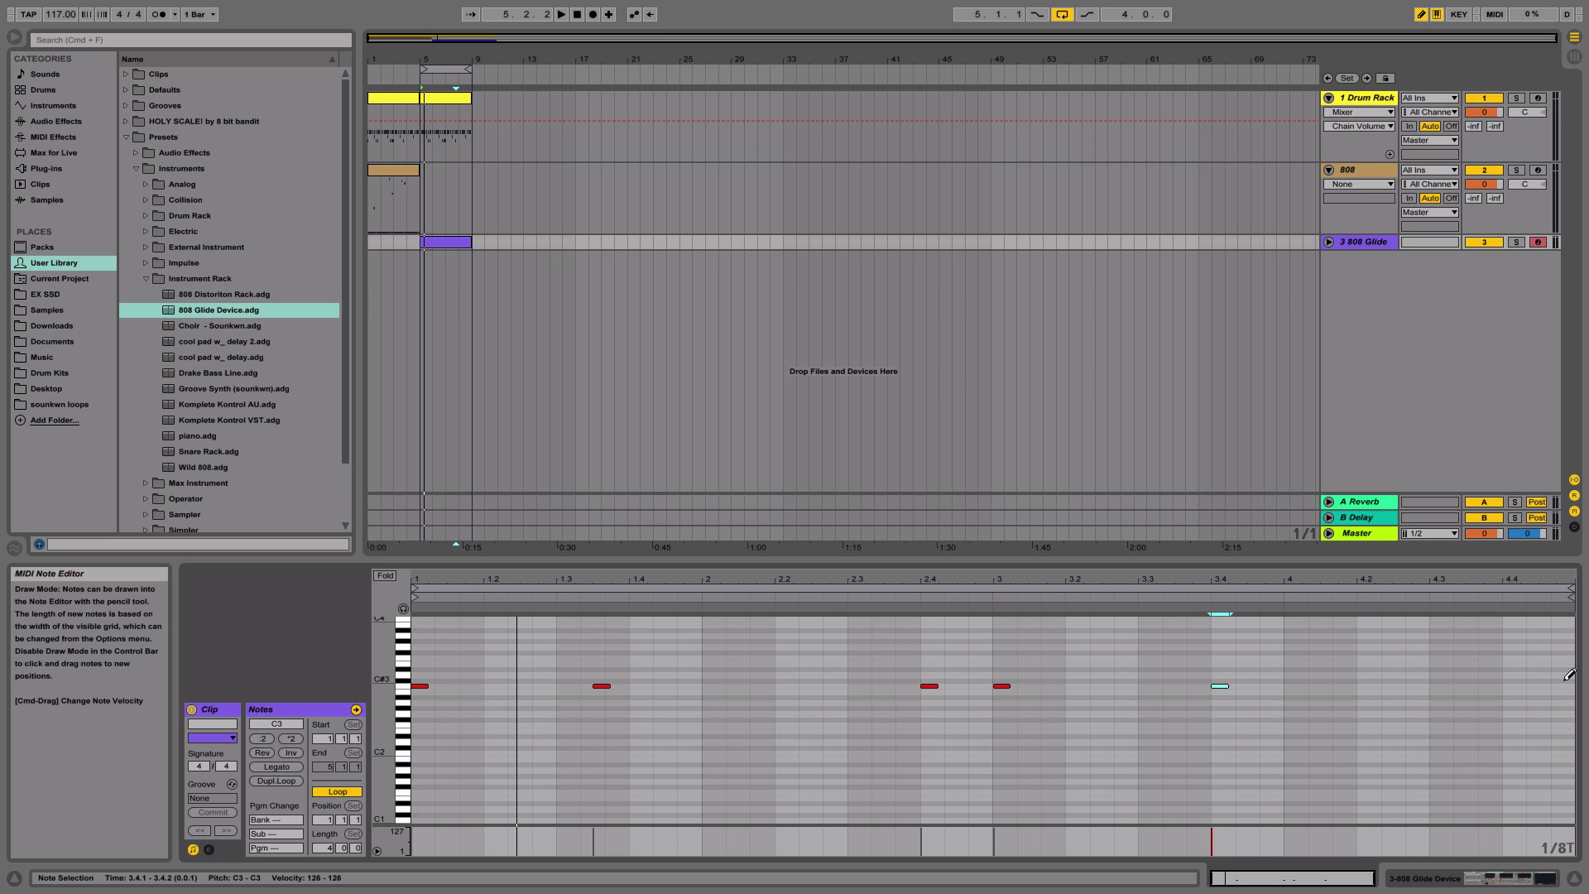
# - Add three C3 notes at 4.4, 4.4.2 and 4.4.3
pyautogui.click(1521, 686)
pyautogui.click(1537, 685)
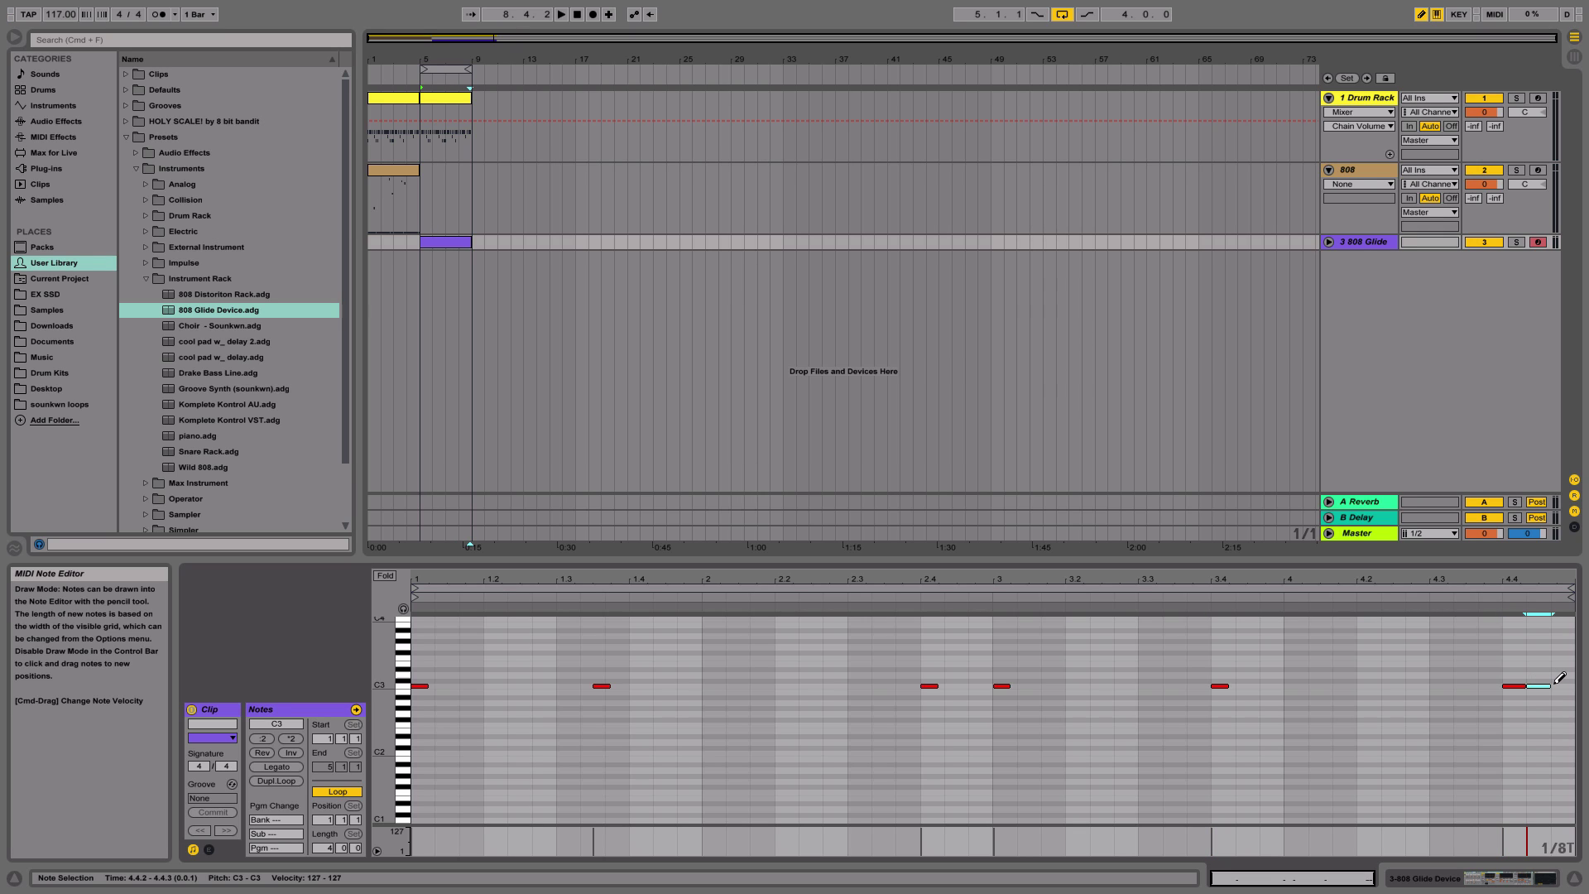
pyautogui.click(1561, 686)
# - Leave Draw Mode, select all notes, apply Legato, and play the clip back once
pyautogui.press('super+b')
pyautogui.press('super+a')
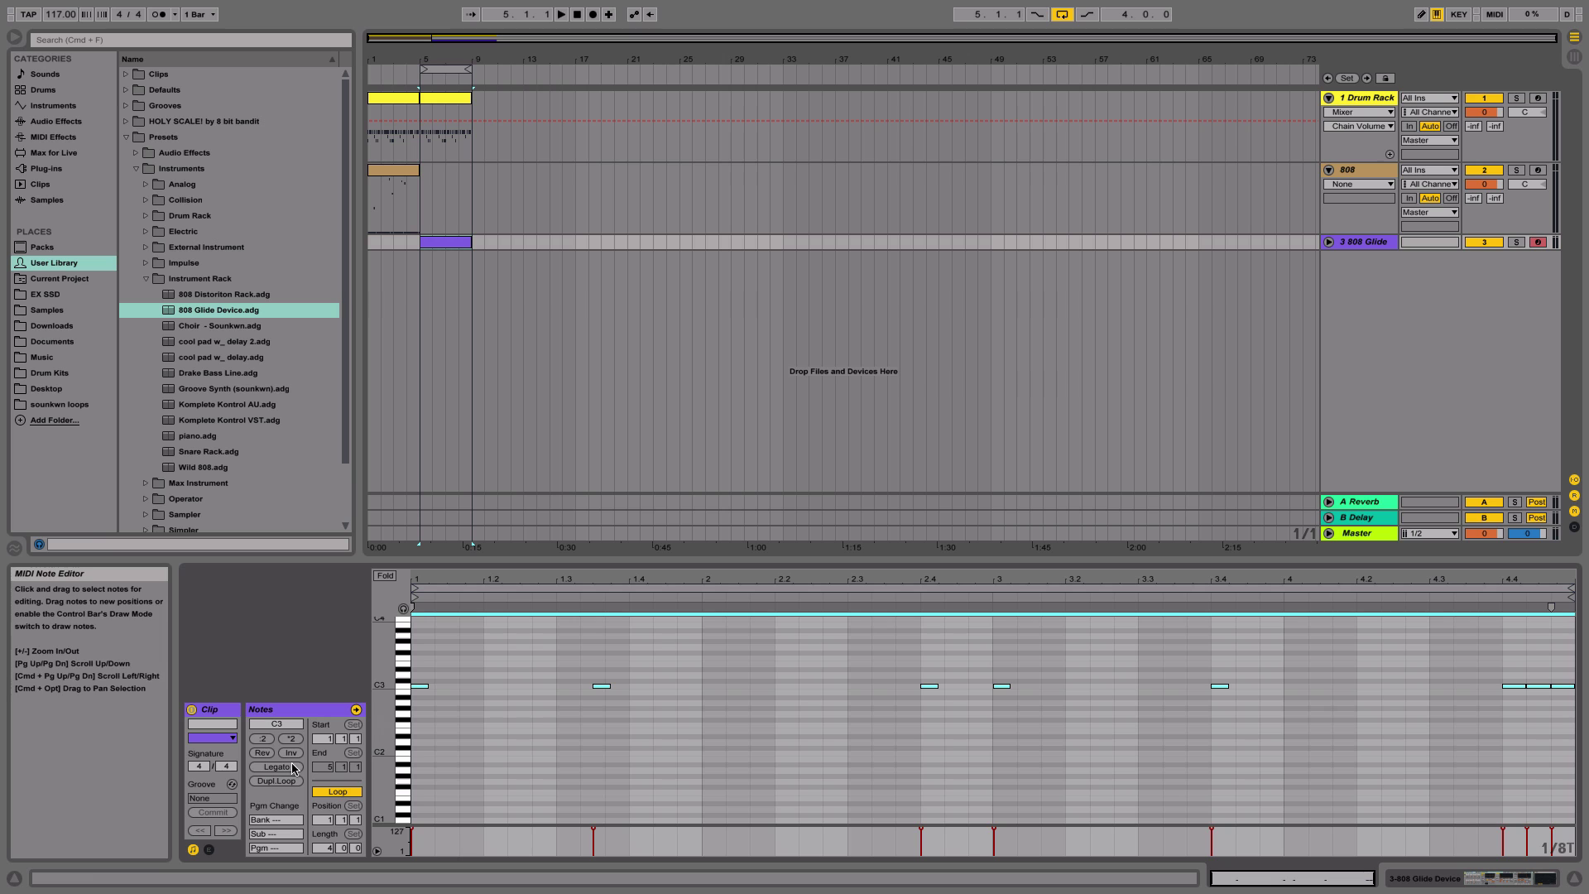
pyautogui.click(274, 768)
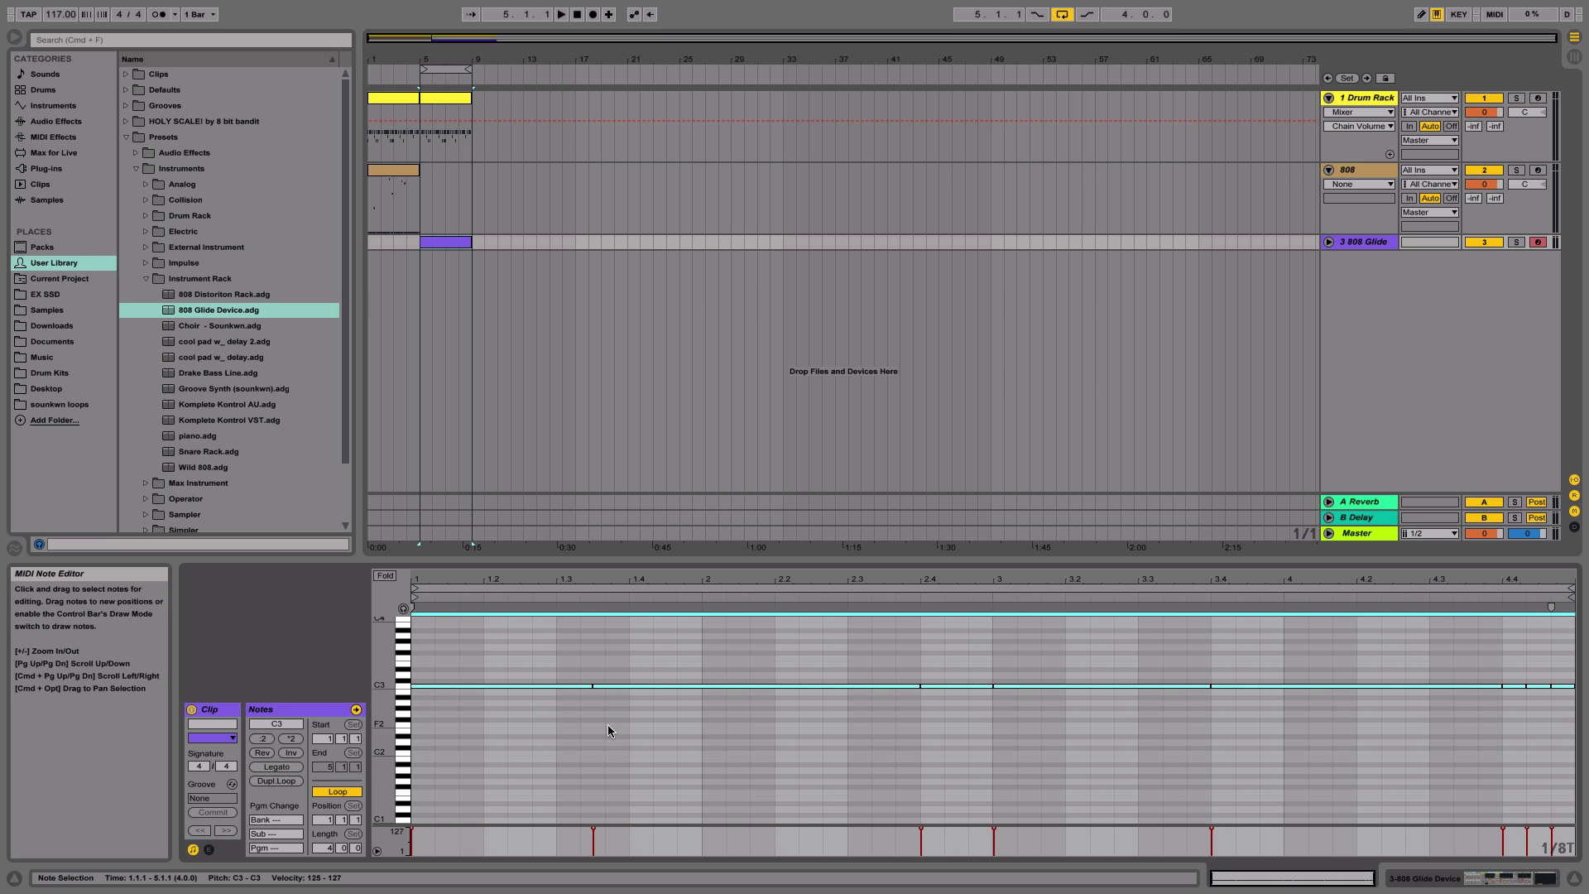
pyautogui.press('space')
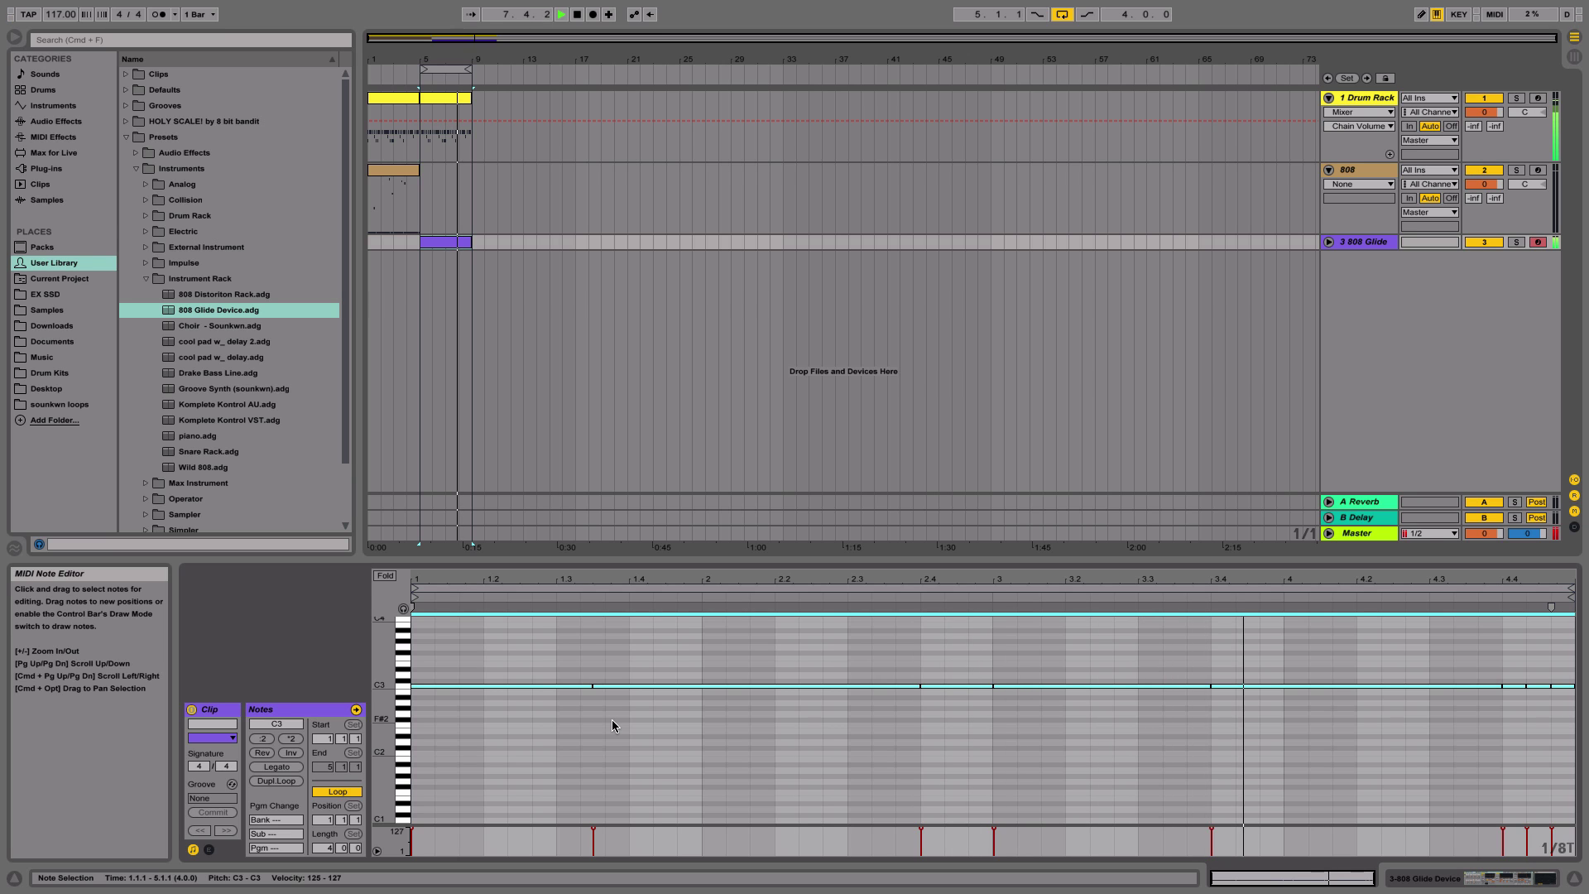
pyautogui.press('space')
# - Turn off Triplet Grid and set the note grid to straight 1/16
pyautogui.rightClick(584, 679)
pyautogui.click(631, 671)
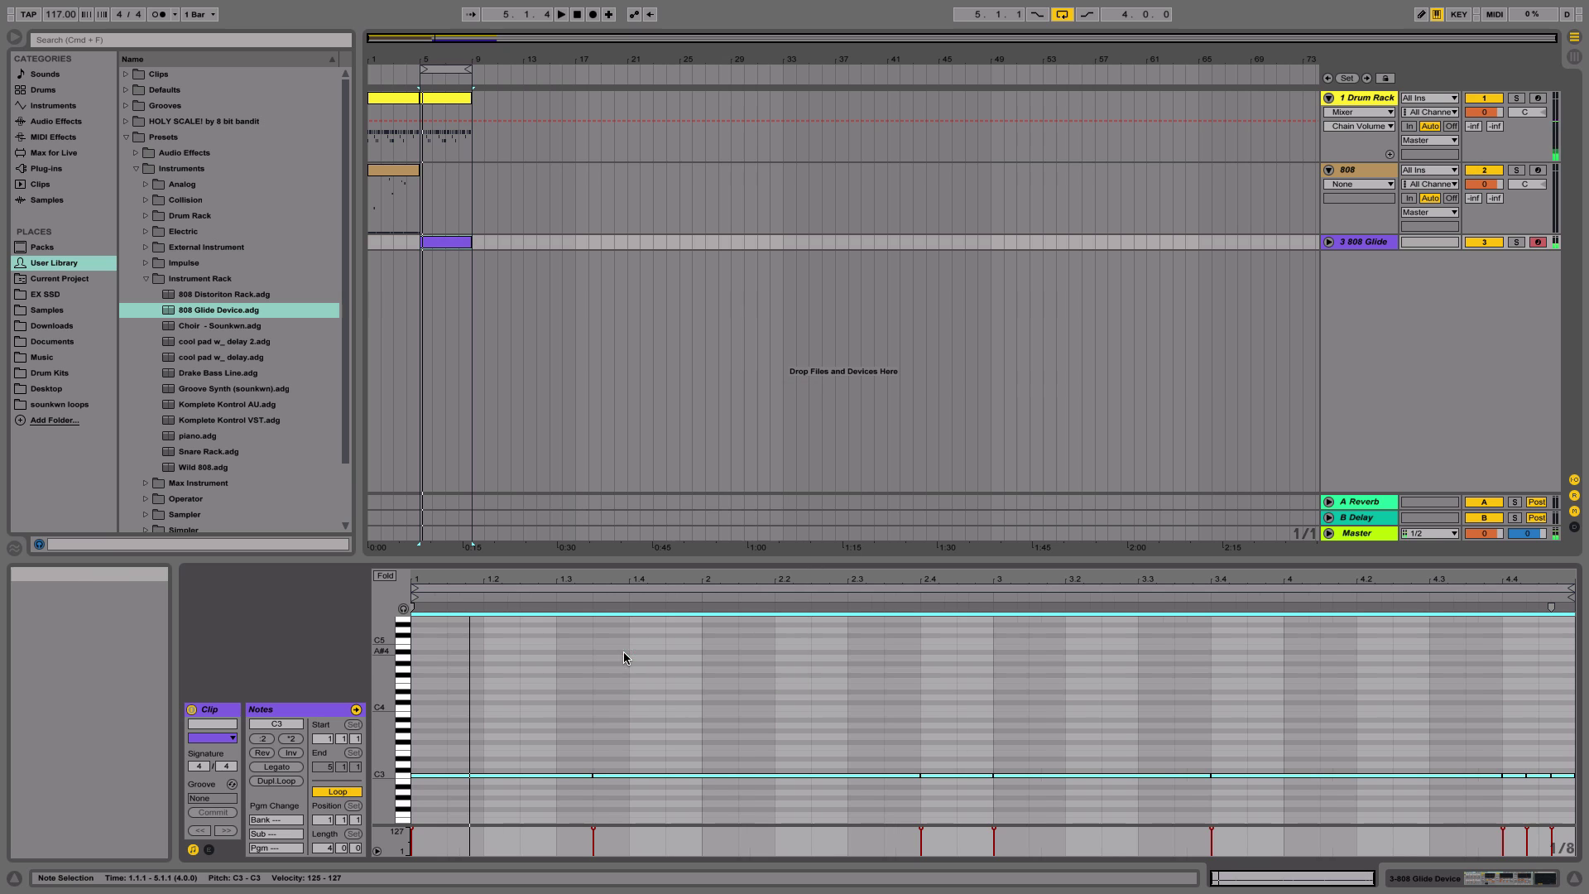
pyautogui.rightClick(549, 667)
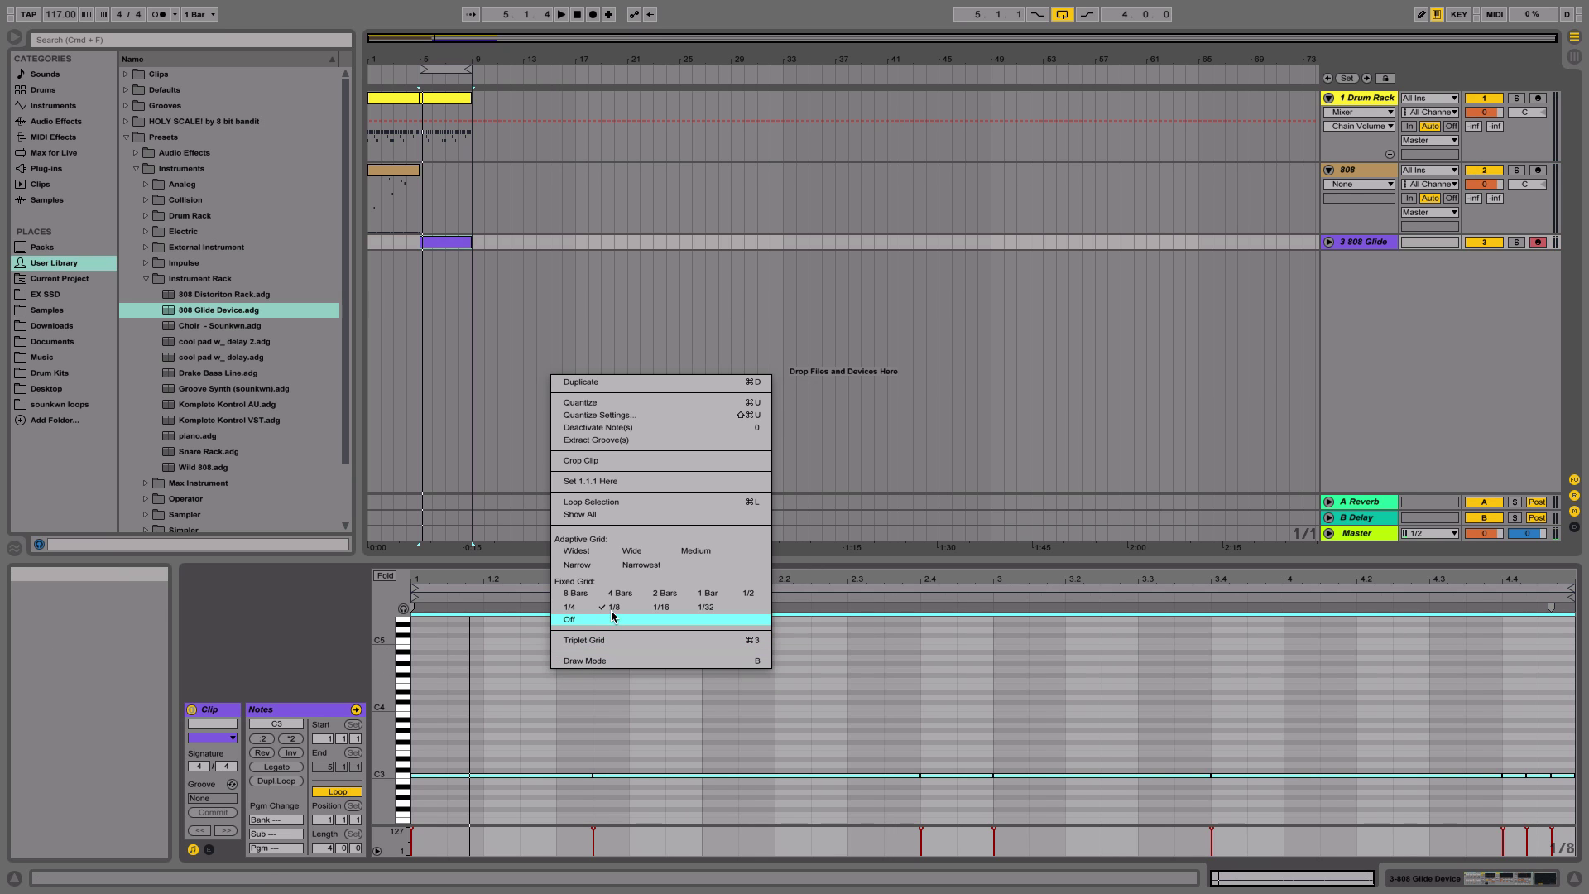
pyautogui.click(649, 607)
pyautogui.scroll(3, 538, 726)
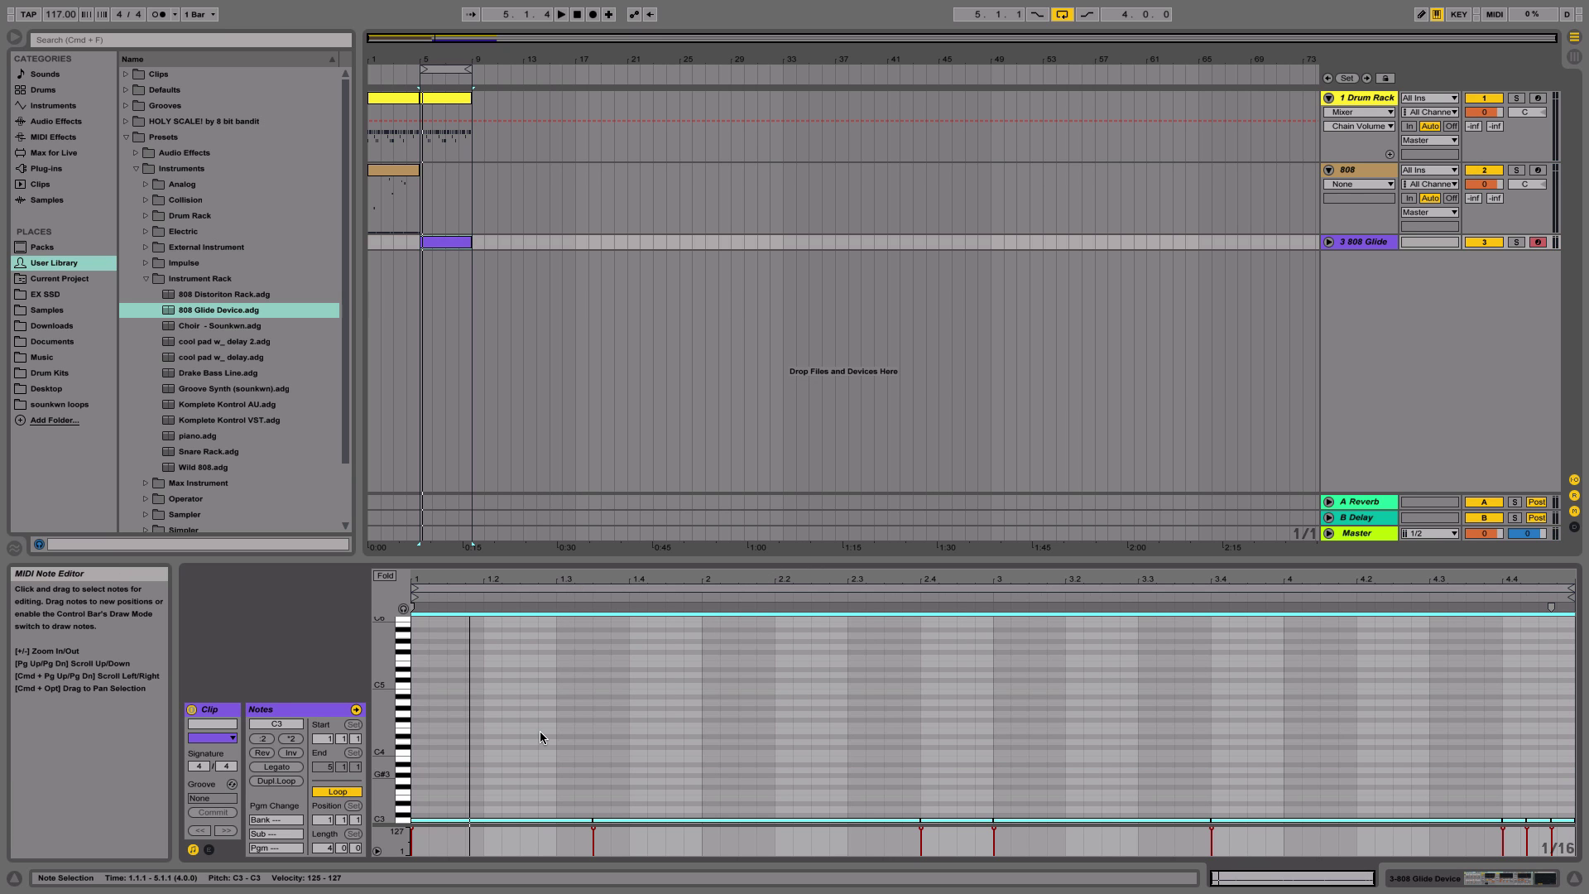
# - Add glide notes F5, D5, F#4, D#5, D#5 and D5, stretching the last D5 to 4.4.1
pyautogui.doubleClick(539, 658)
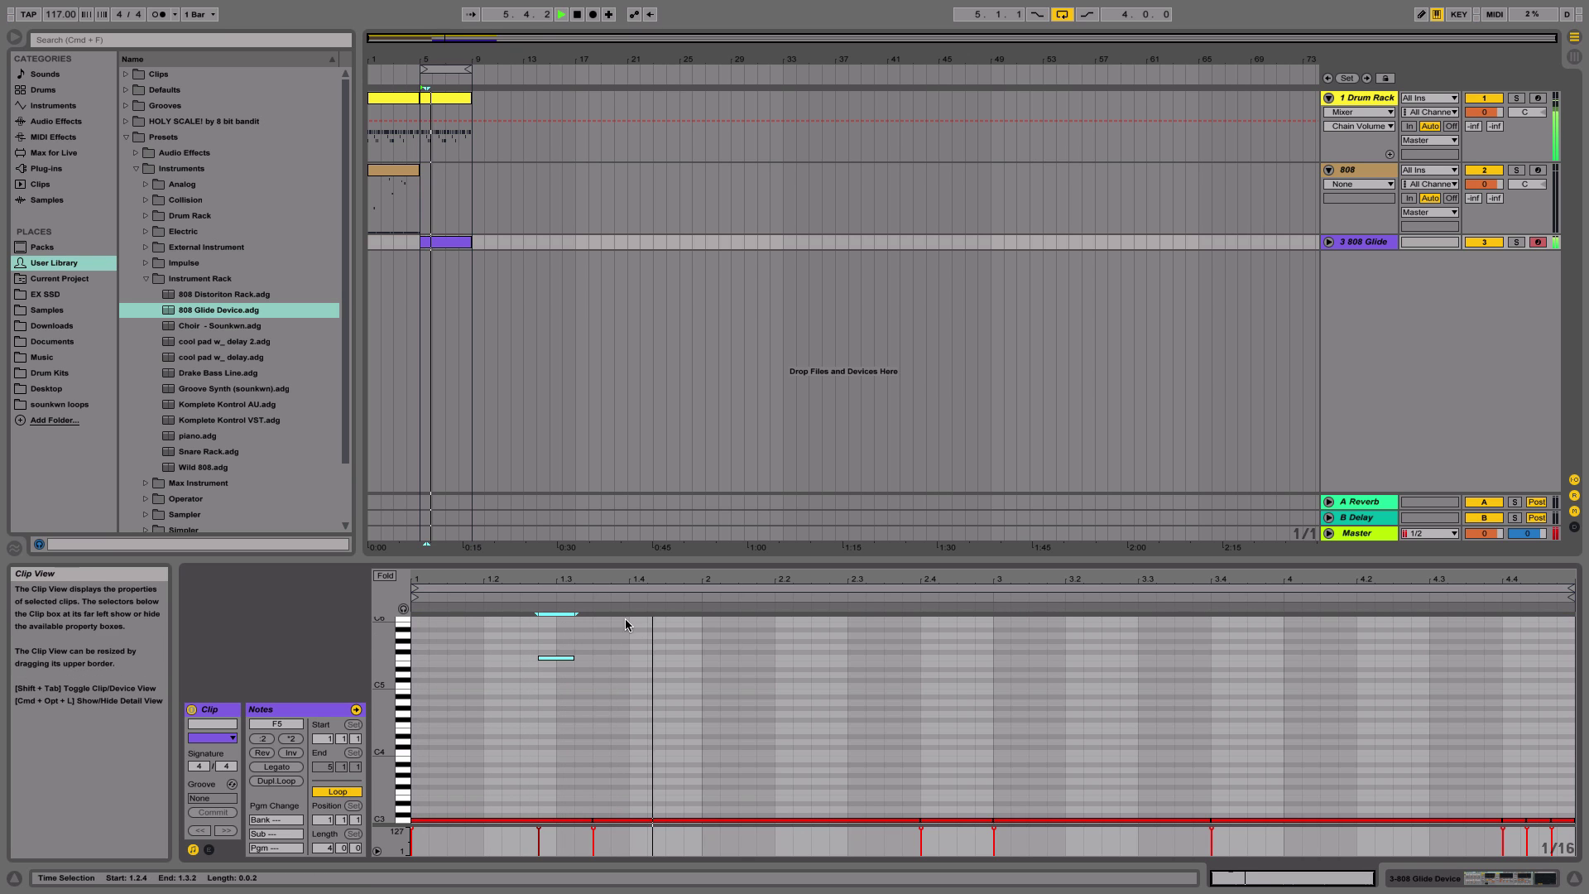
pyautogui.doubleClick(669, 673)
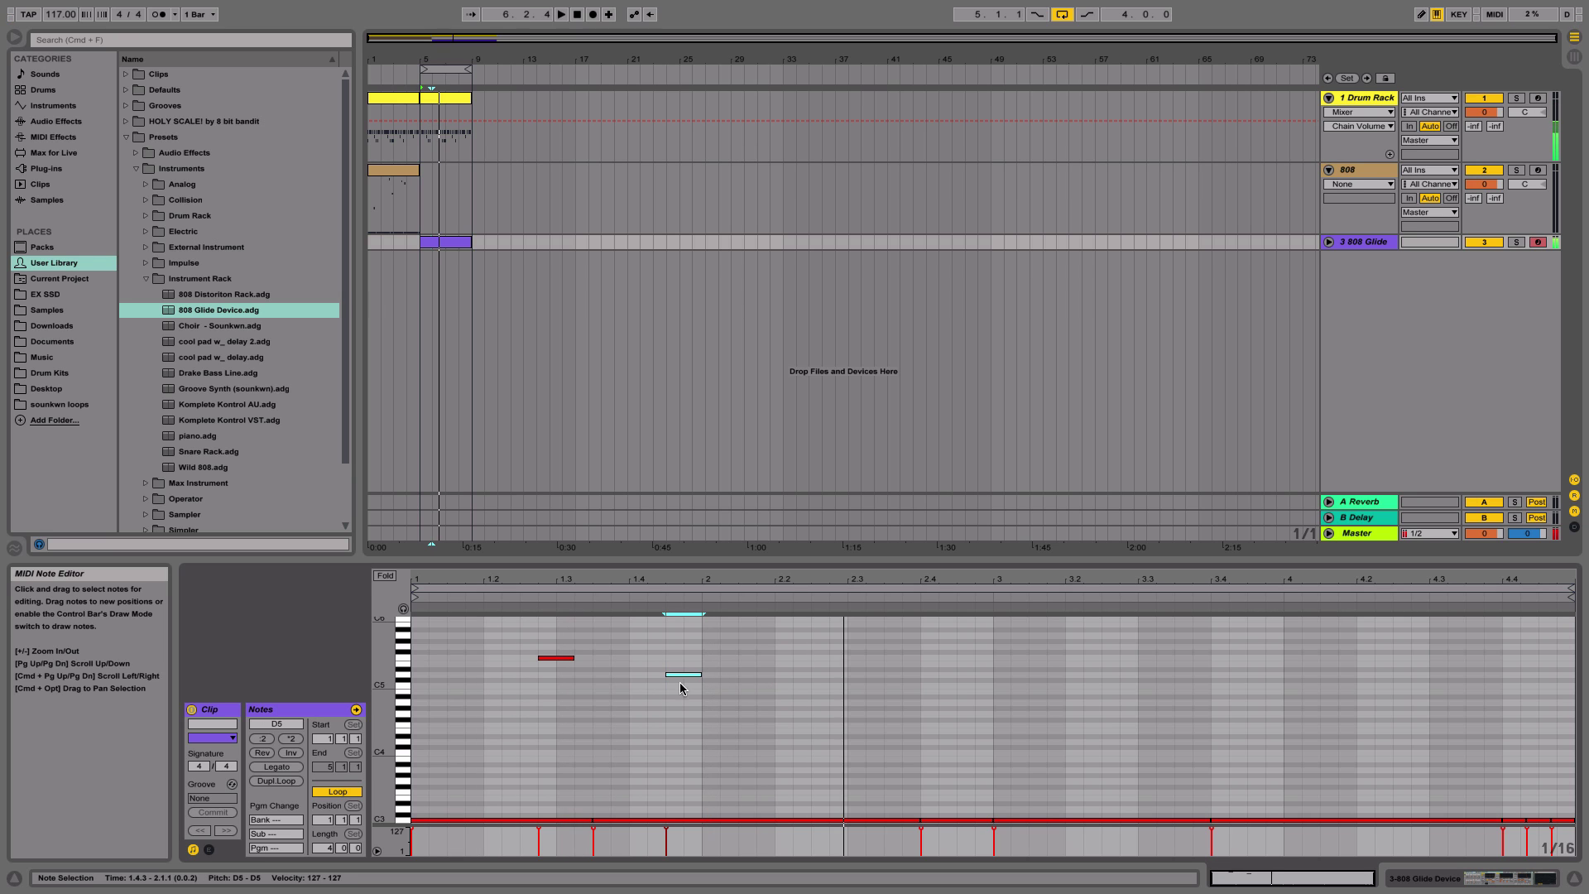
pyautogui.moveTo(677, 674); pyautogui.dragTo(668, 677)
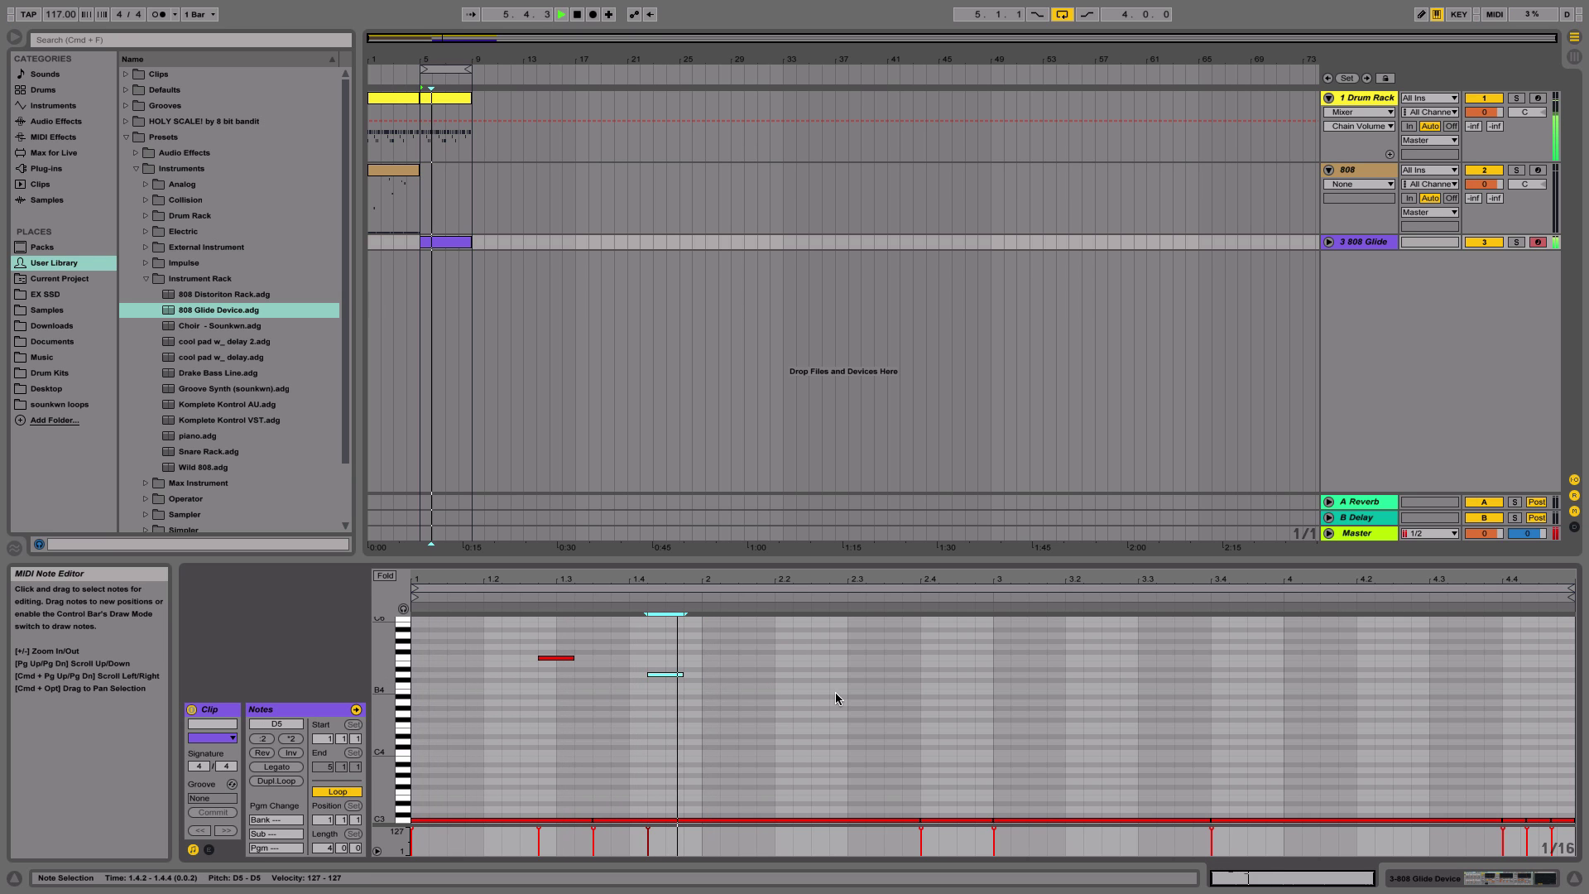
pyautogui.doubleClick(959, 718)
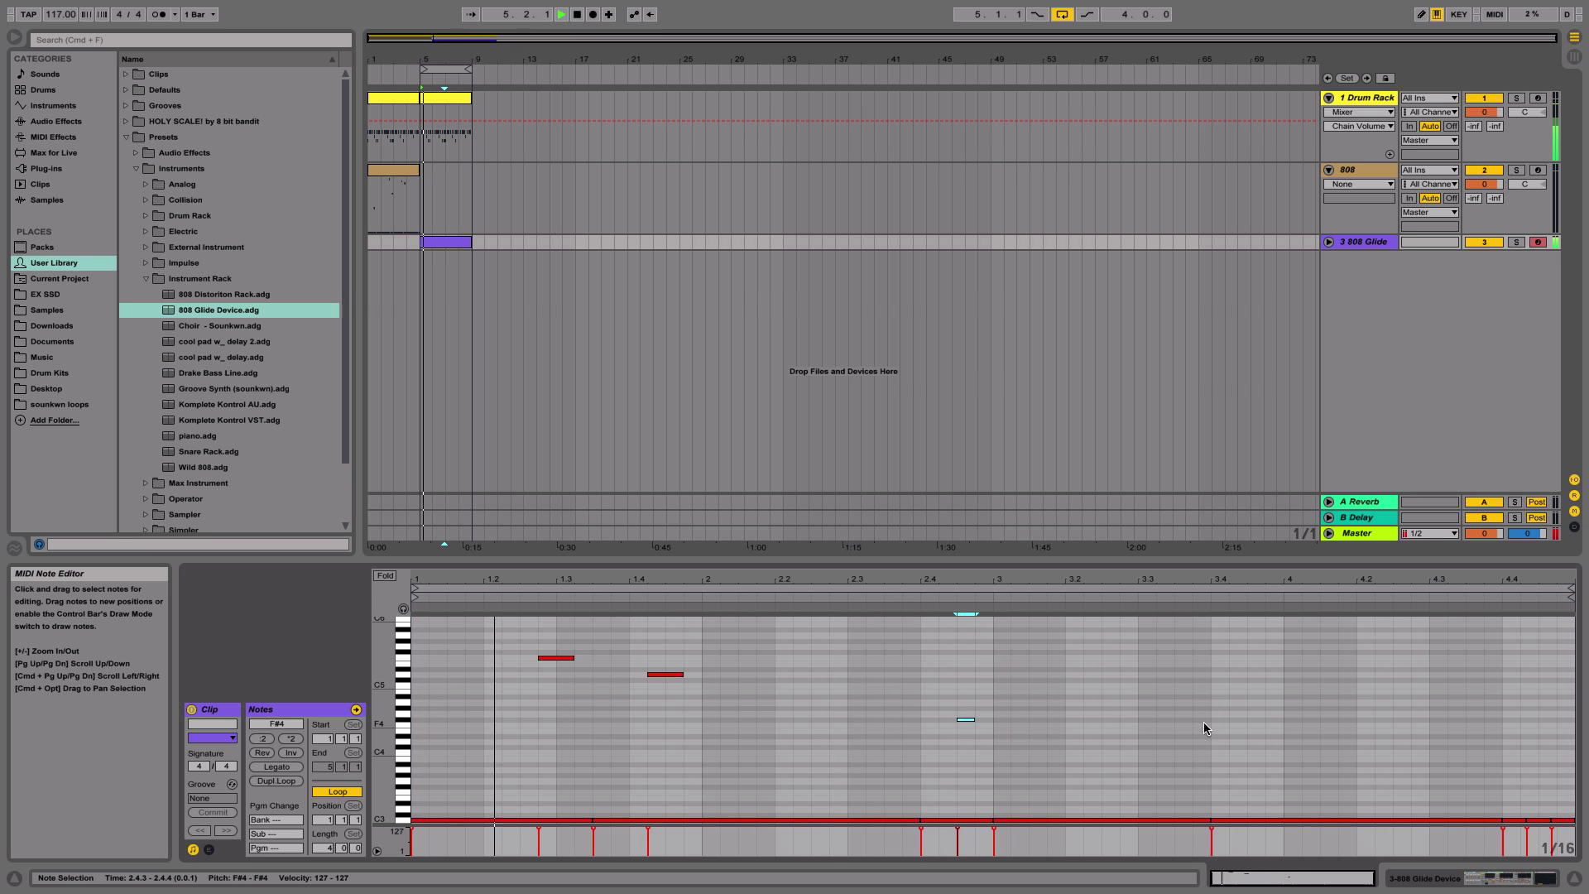
pyautogui.doubleClick(1179, 669)
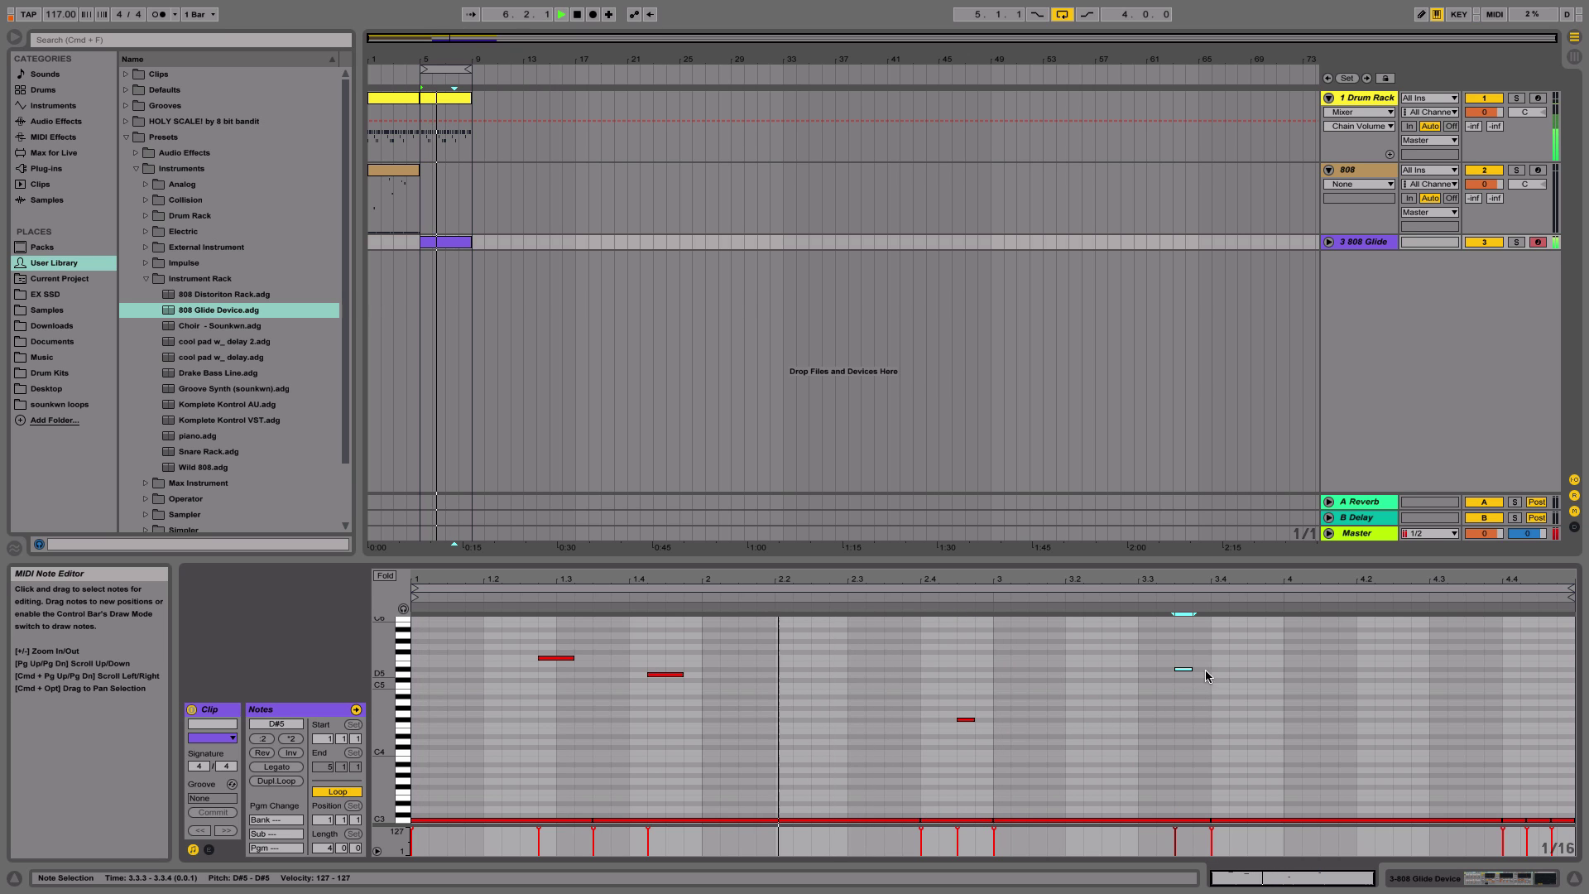
pyautogui.click(1158, 671)
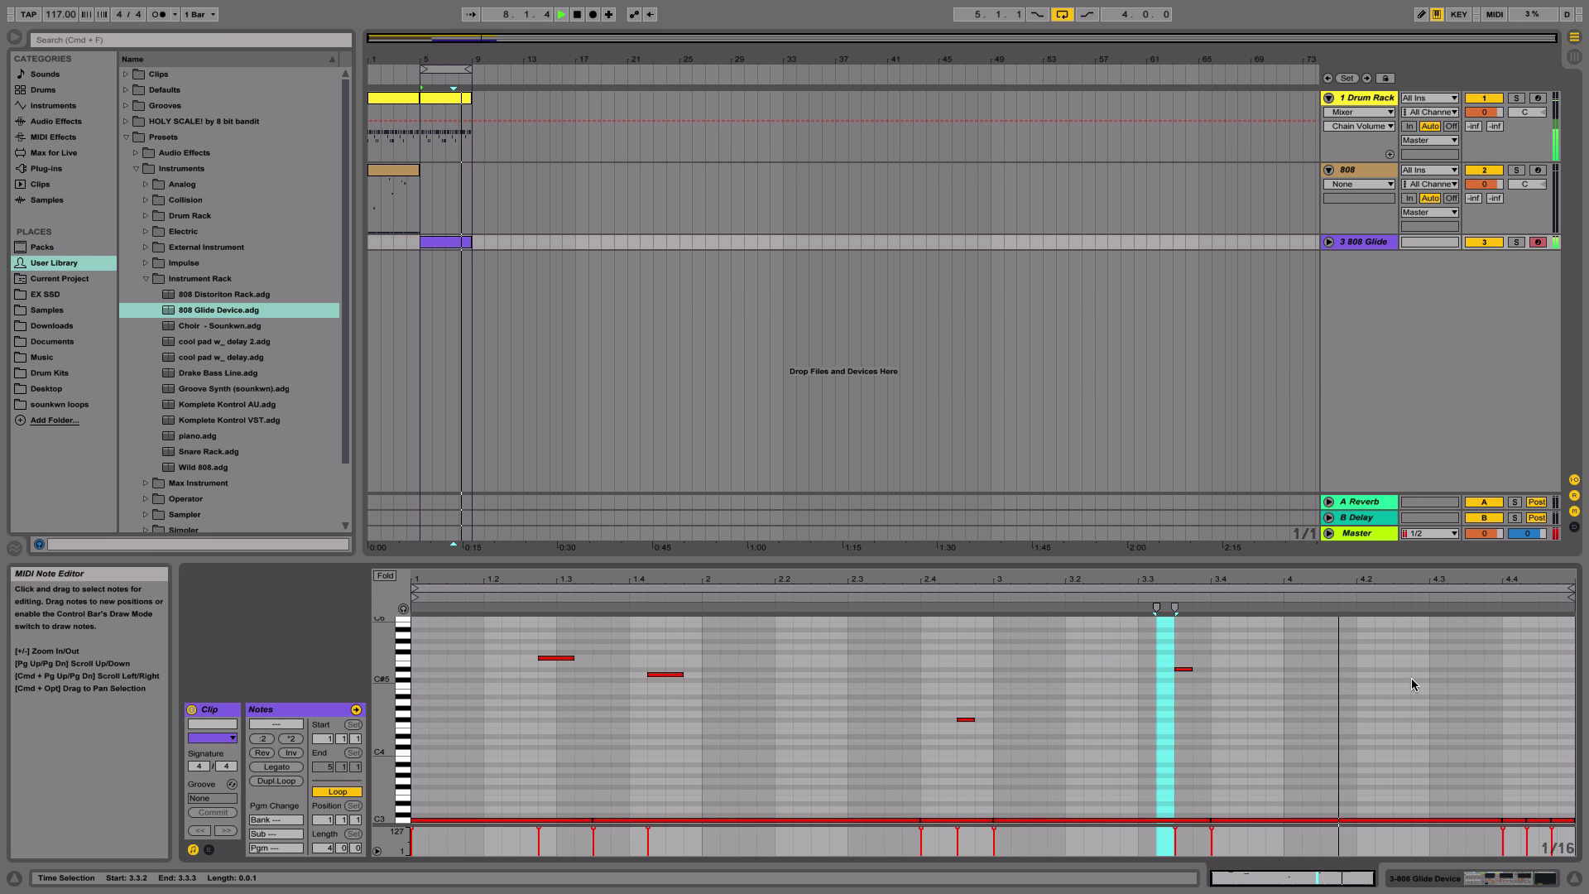
pyautogui.doubleClick(1527, 668)
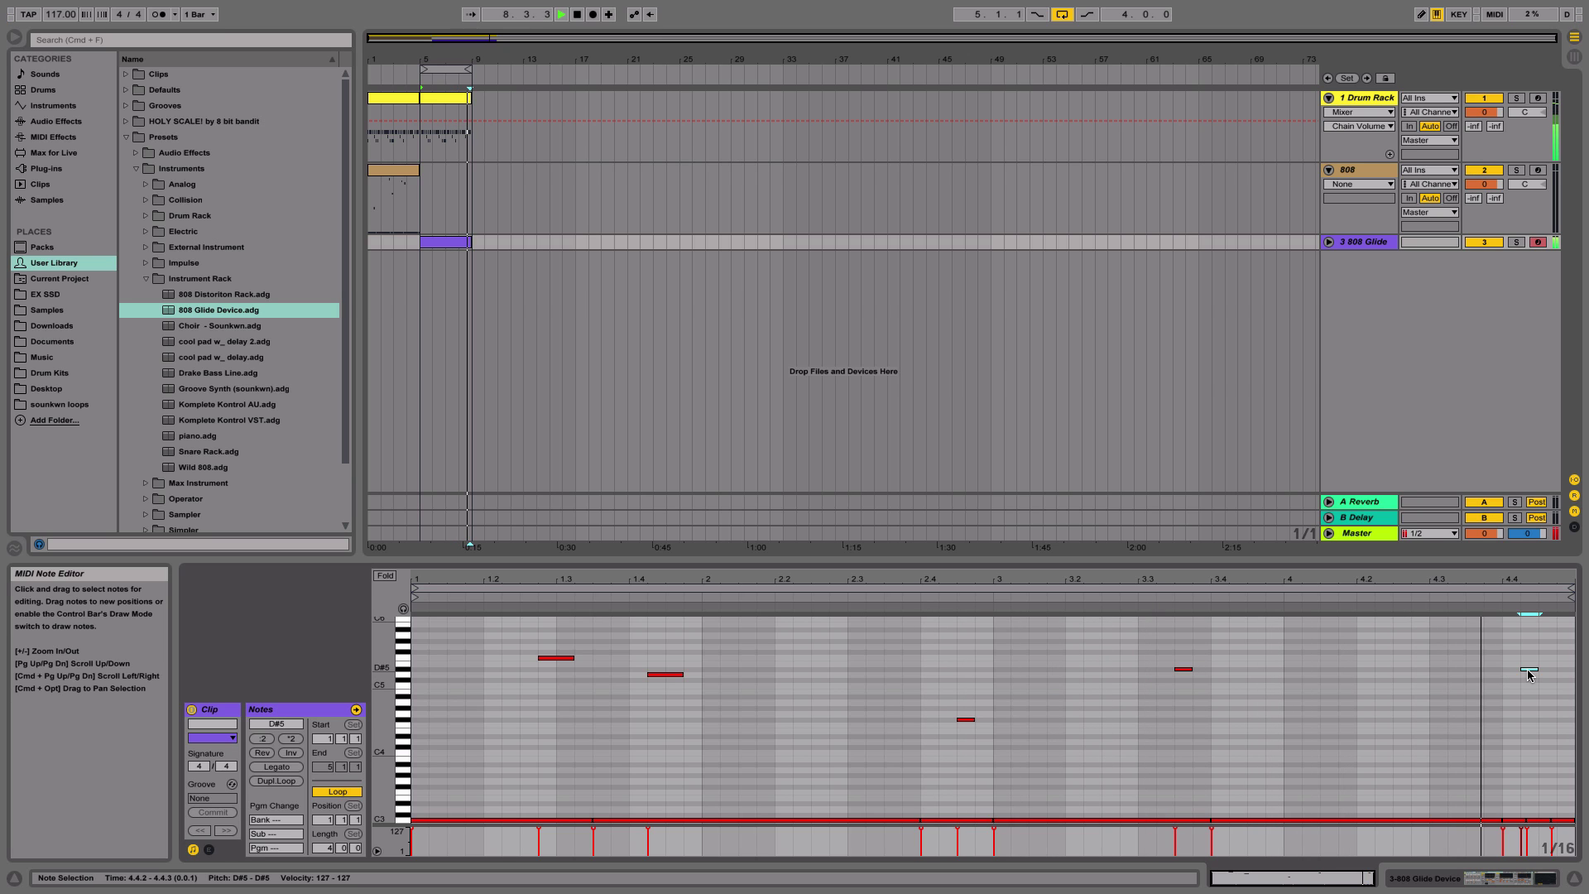
pyautogui.doubleClick(1456, 675)
pyautogui.moveTo(1466, 675); pyautogui.dragTo(1498, 674)
# - Show the 808 Glide Device and, during playback, drag Glide Time from 50 ms to 118 ms
pyautogui.press('space')
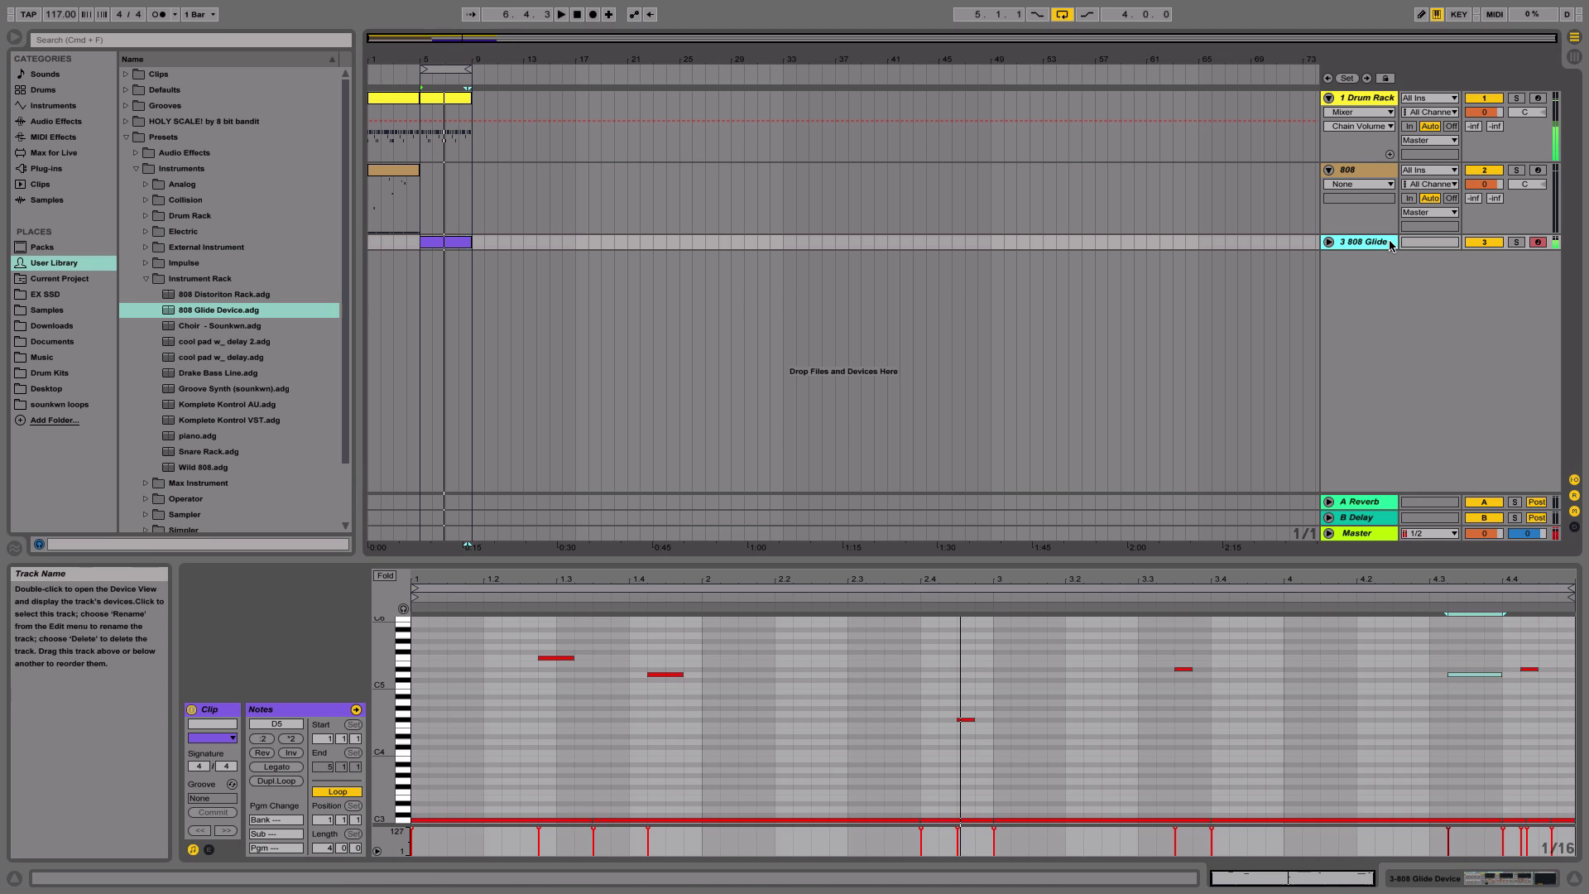
pyautogui.click(1391, 243)
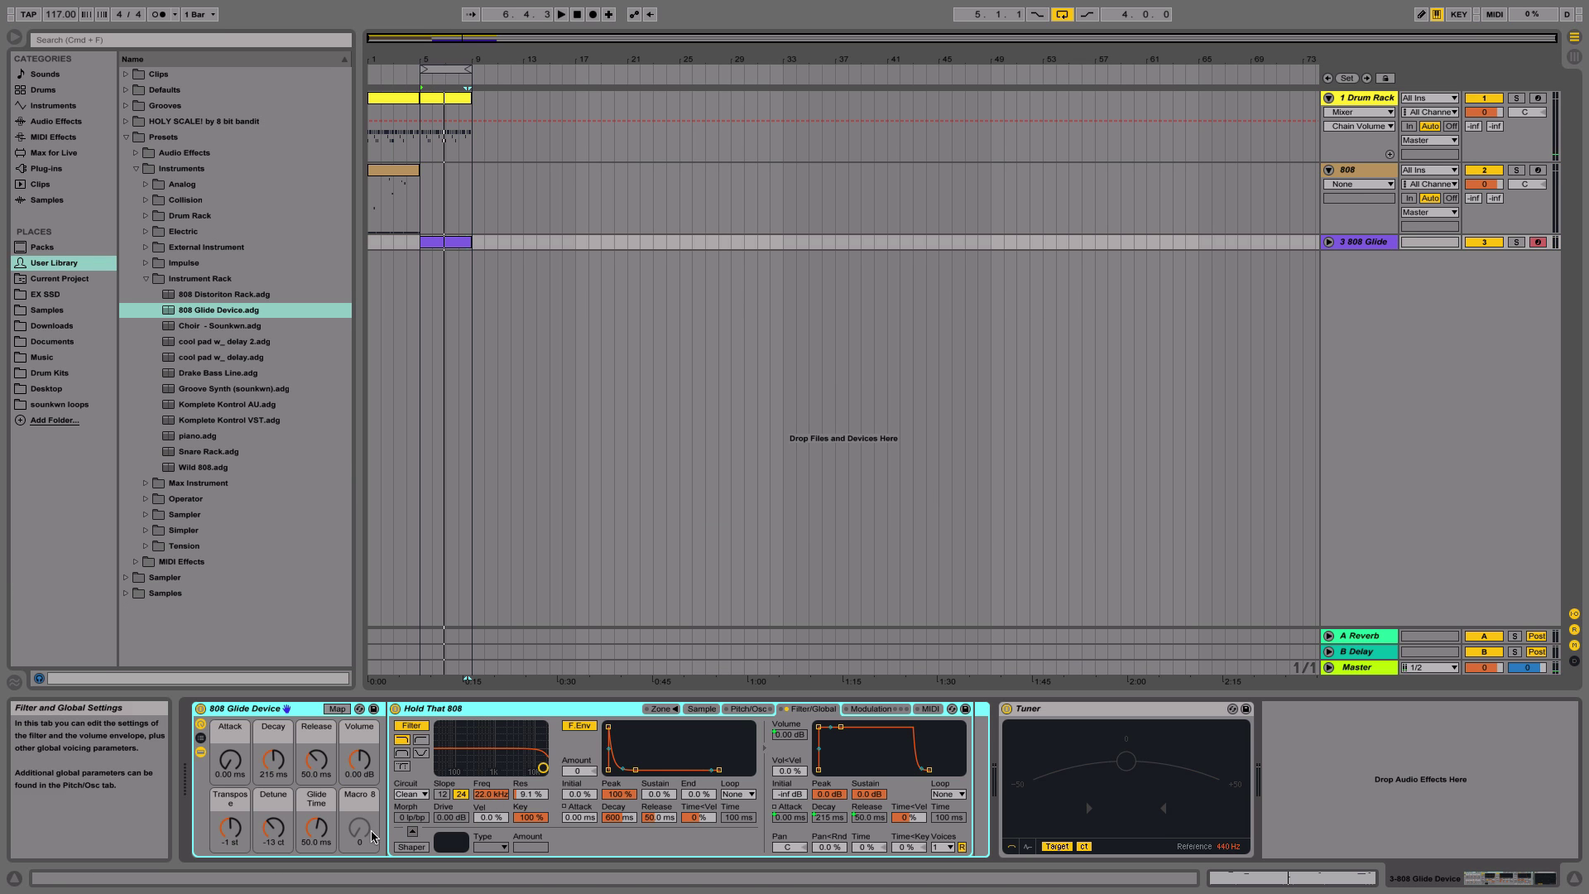
pyautogui.click(318, 828)
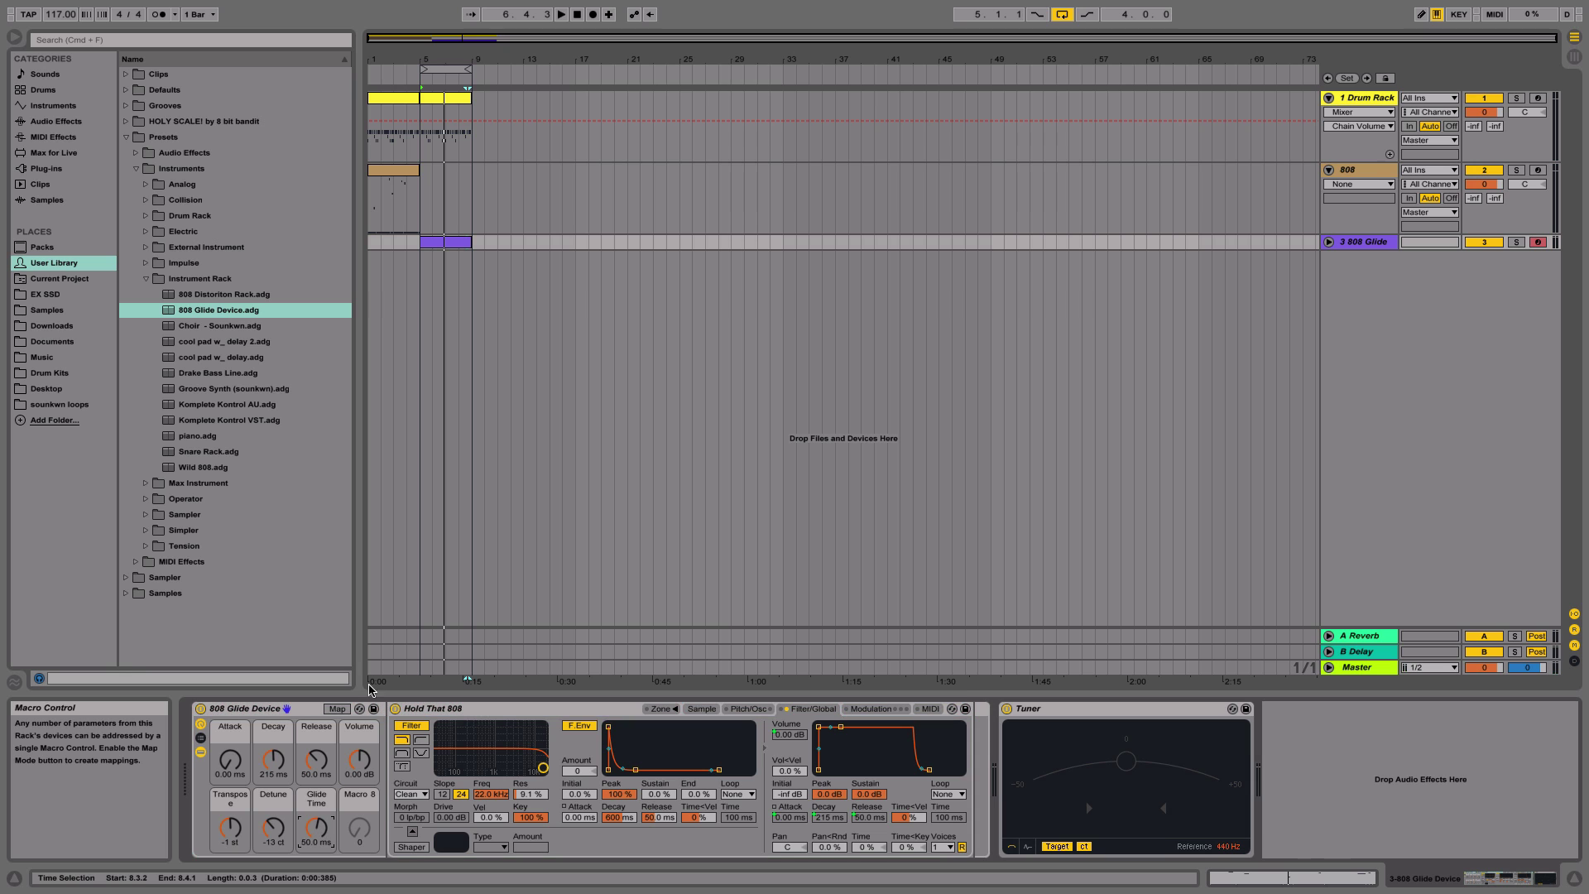
pyautogui.click(430, 201)
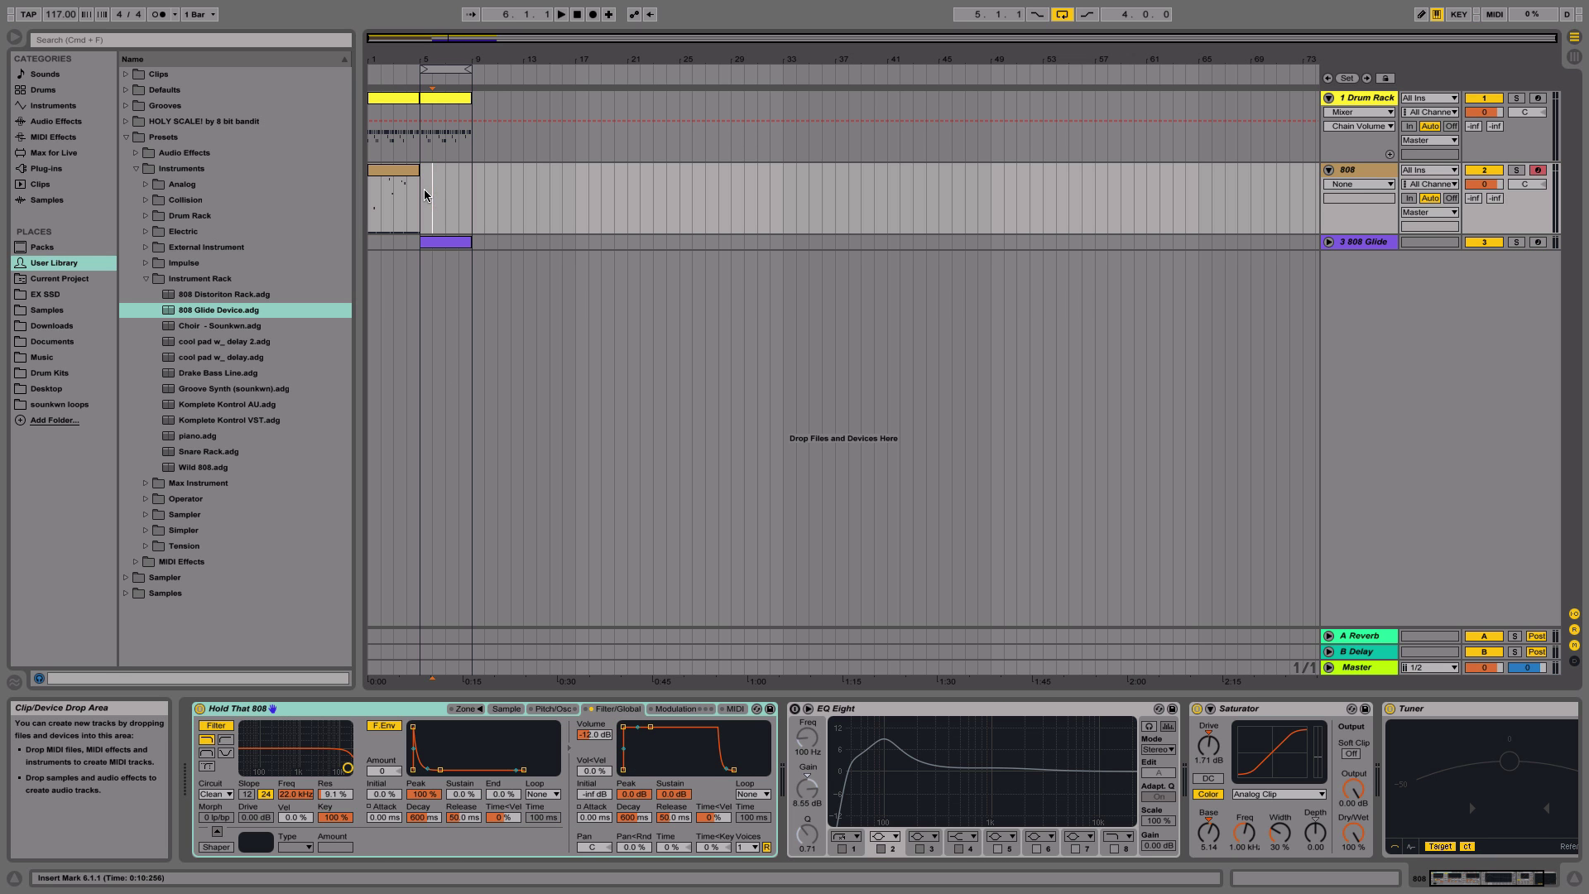
pyautogui.click(436, 241)
pyautogui.press('space')
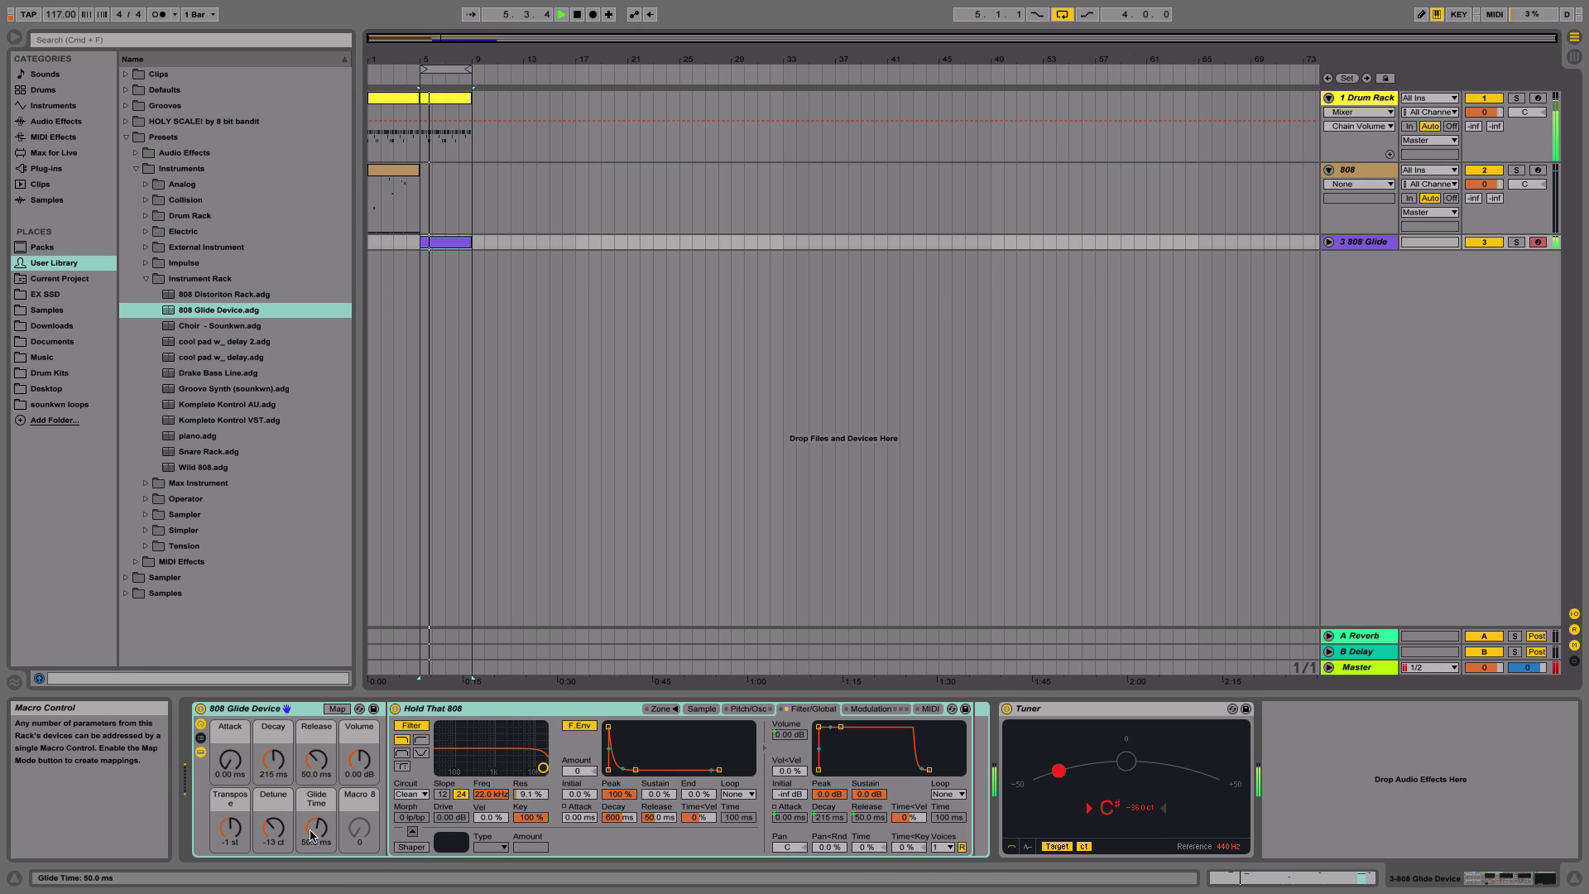
pyautogui.moveTo(312, 836); pyautogui.dragTo(313, 662)
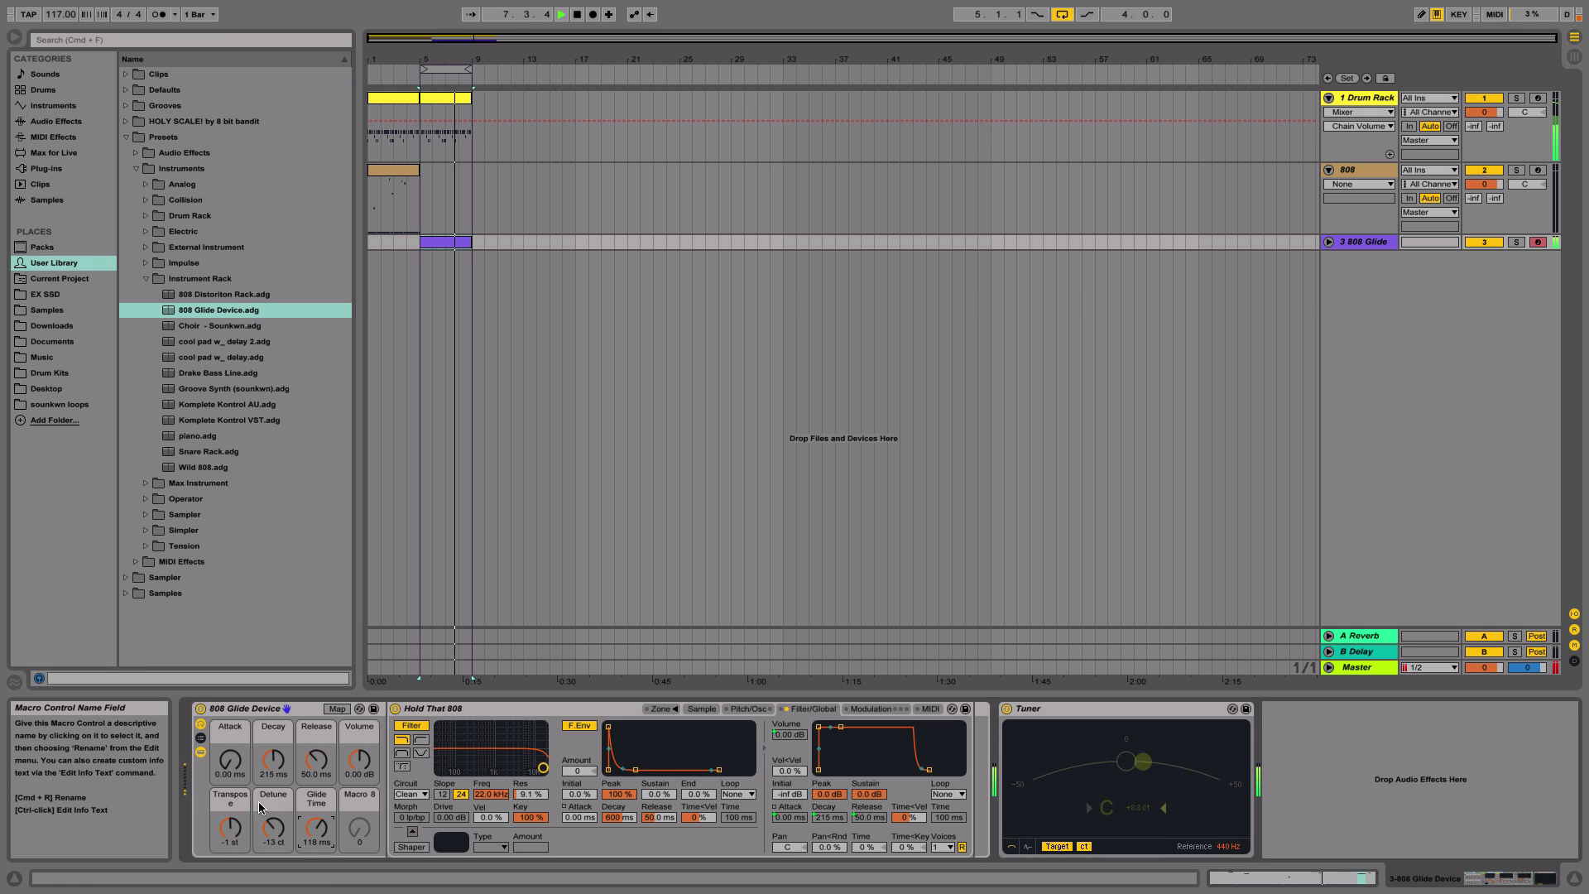
# - Stop playback of the 808 Glide clip
pyautogui.press('space')
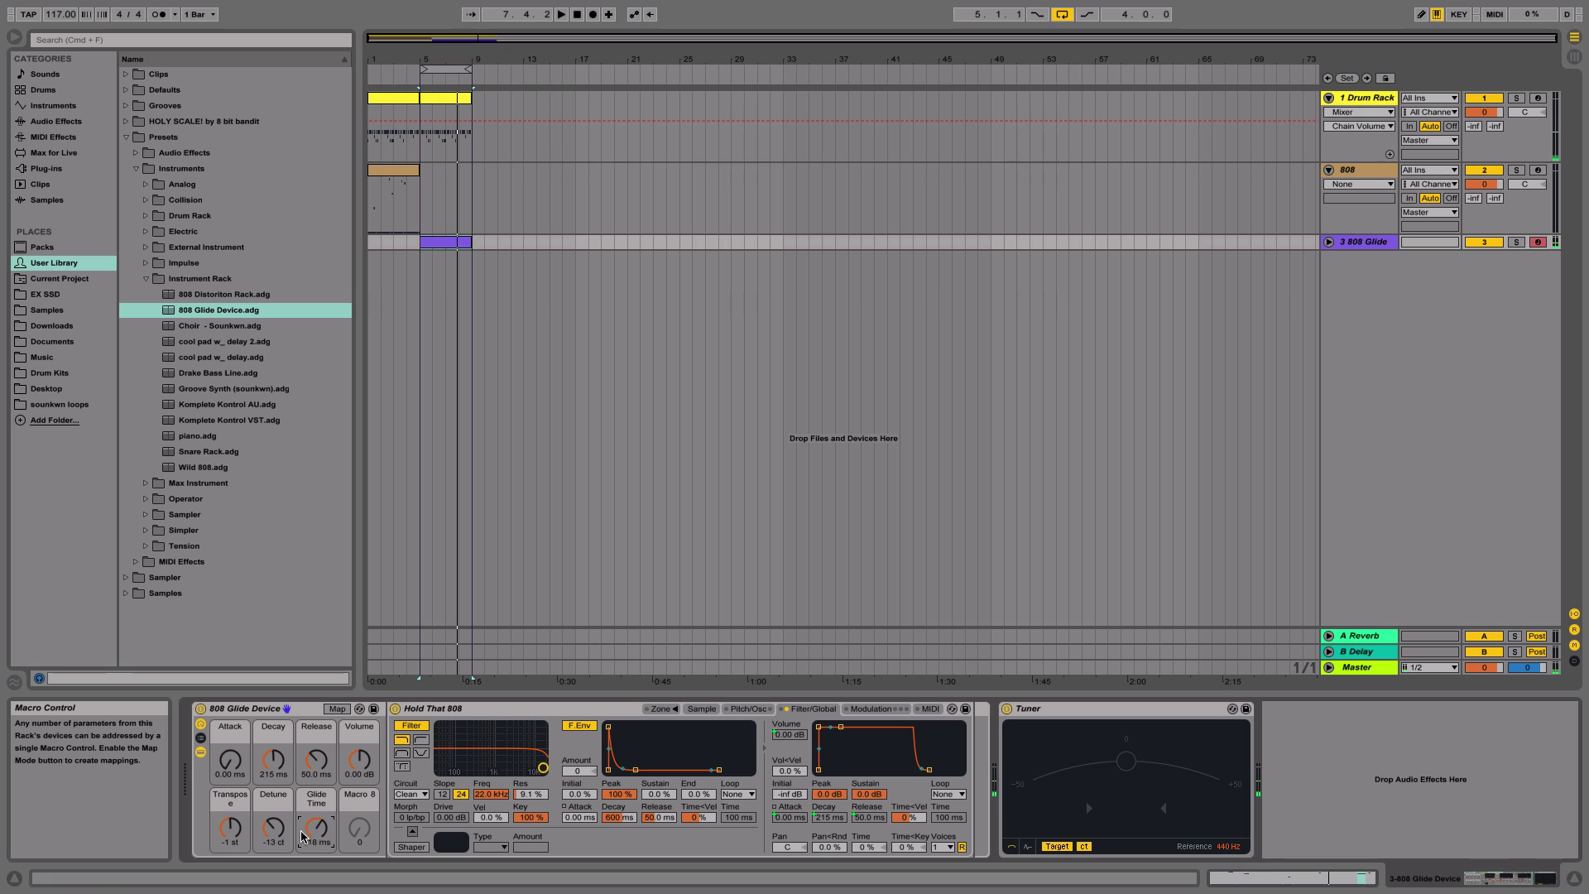